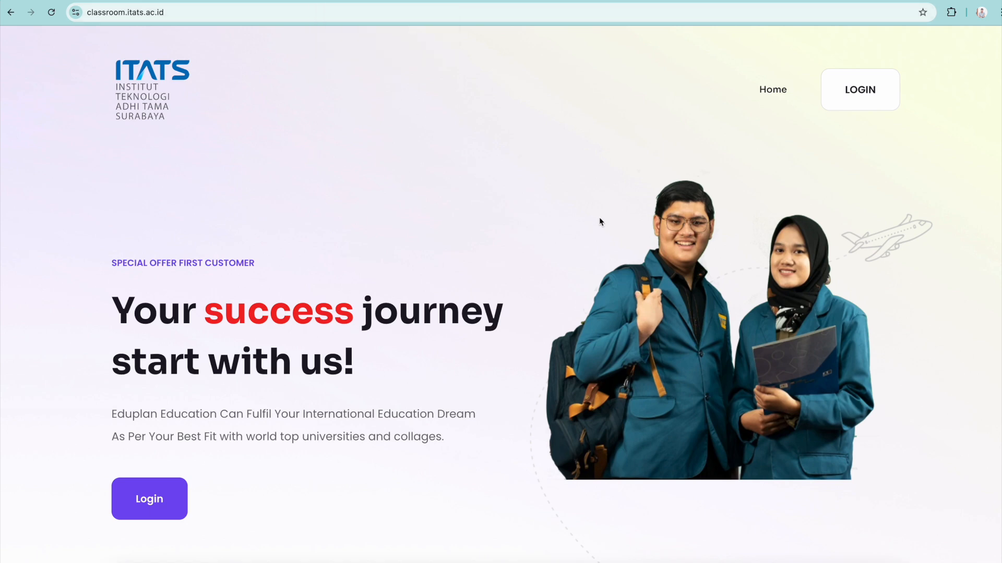
- Log in to the ITATS classroom with the lecturer's account number and the account password
left_click(859, 102)
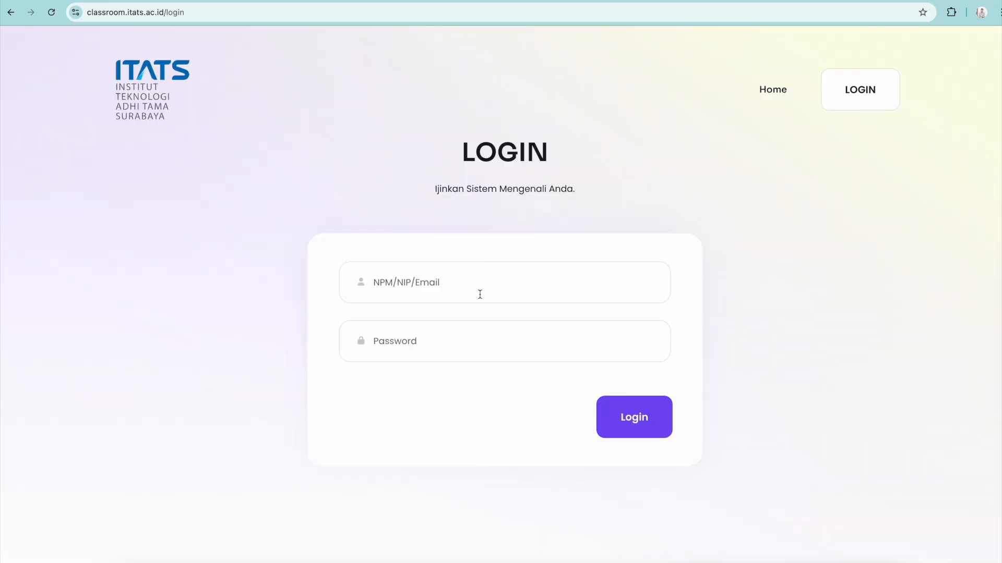
left_click(471, 280)
type("41")
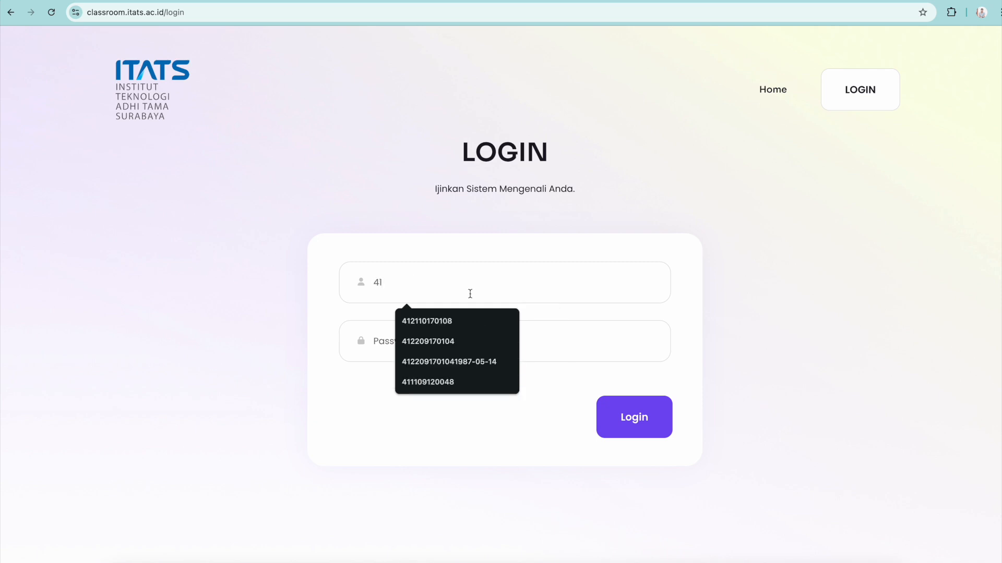
left_click(468, 319)
left_click(459, 342)
type("••••••••••••")
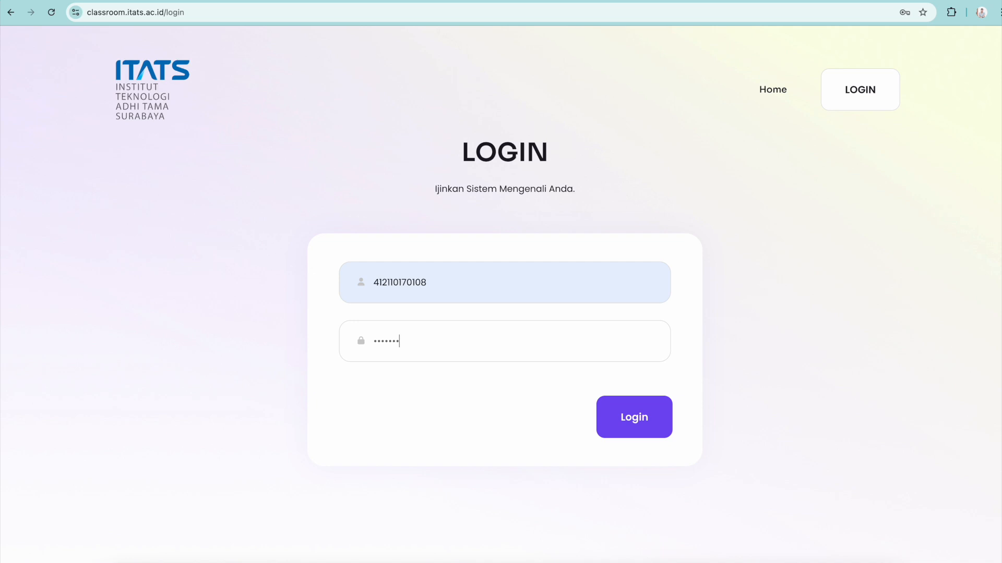
key("Return")
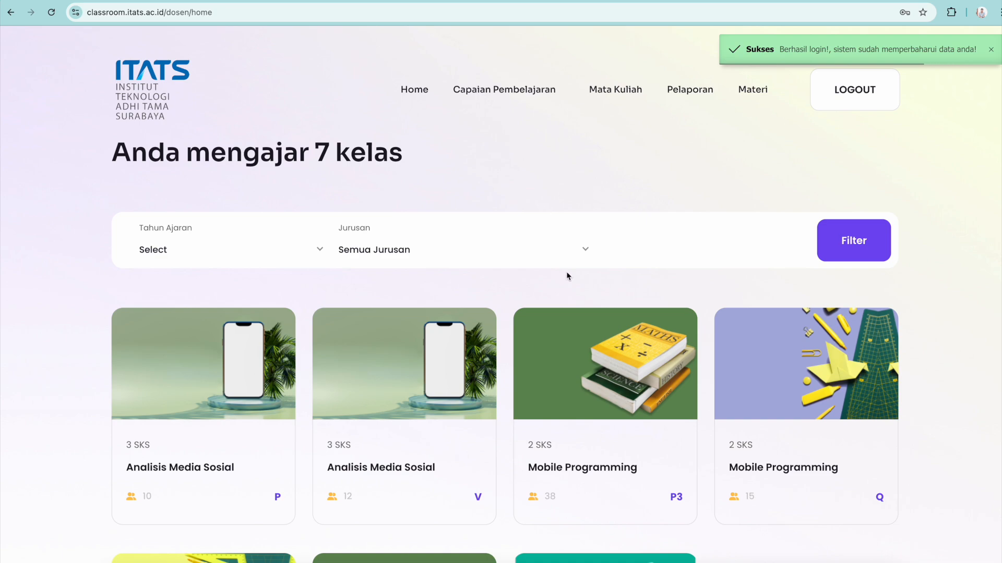
- Look over the list of taught classes and open the Capaian Pembelajaran page
scroll(567, 275, "down", 5)
scroll(568, 276, "up", 5)
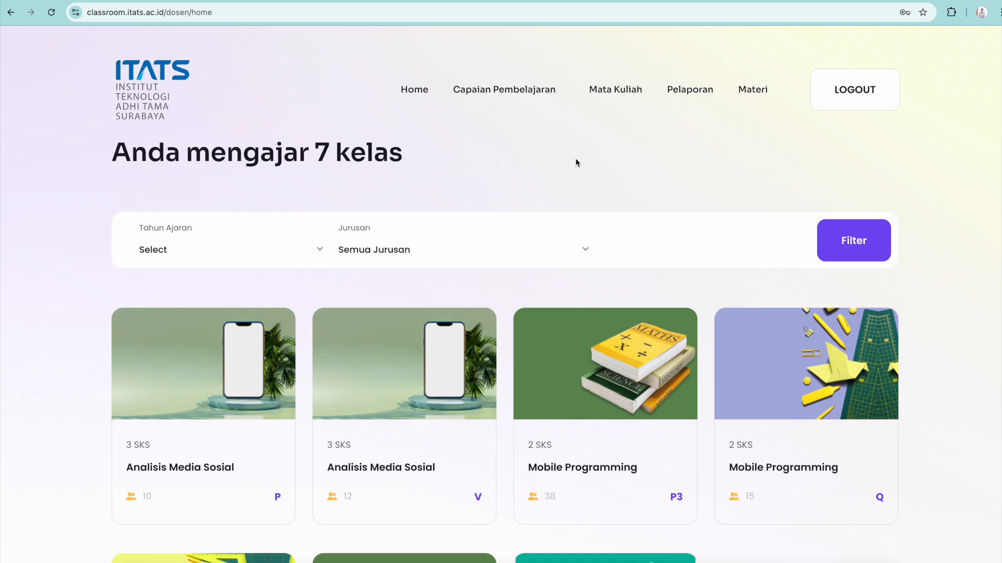
mouse_move(555, 103)
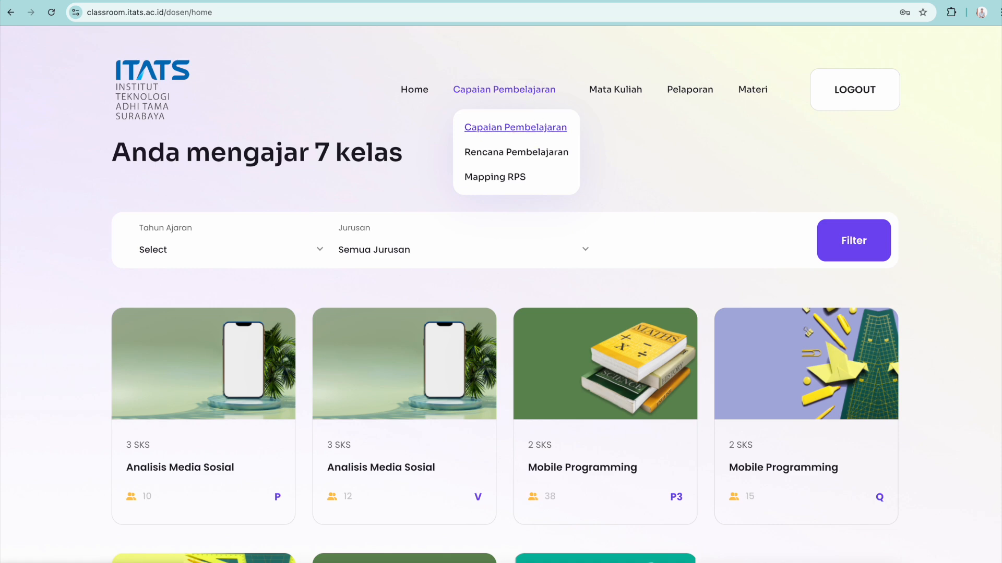
left_click(530, 130)
- Examine the CPL and CPMK entries per course in the Daftar Capaian Pembelajaran table through its third page
scroll(549, 237, "down", 1)
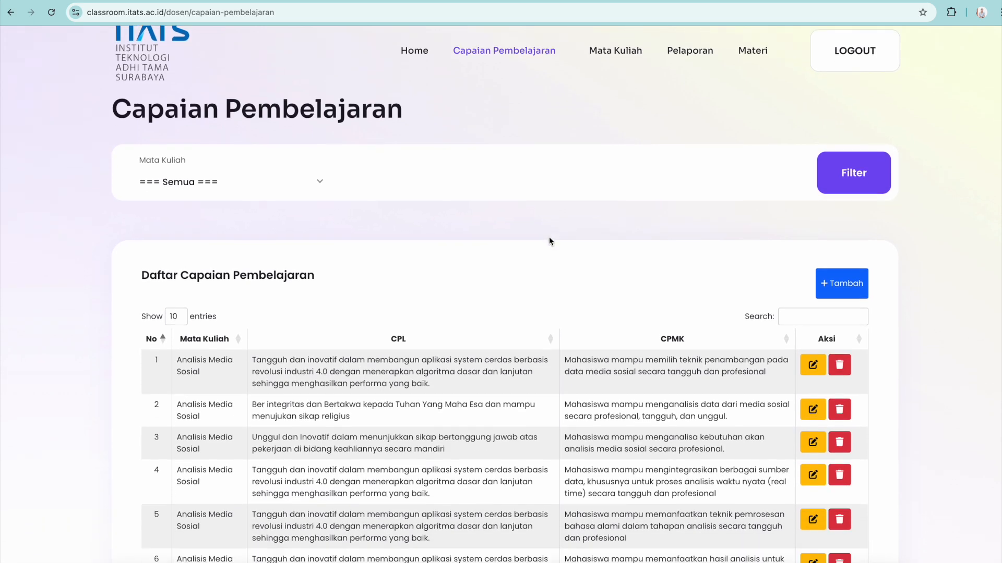
scroll(550, 241, "down", 2)
scroll(549, 241, "up", 3)
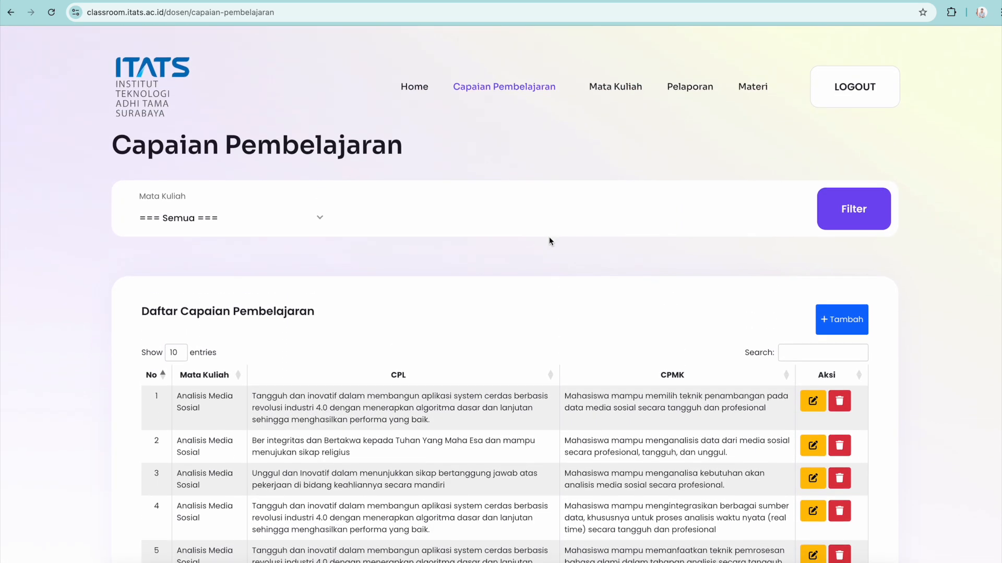
scroll(549, 241, "down", 3)
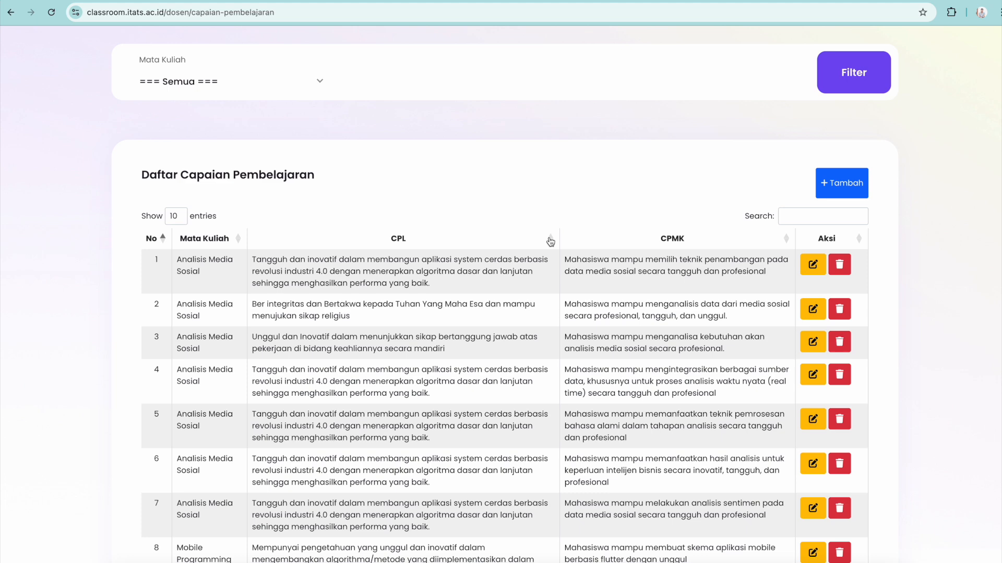
scroll(551, 242, "down", 1)
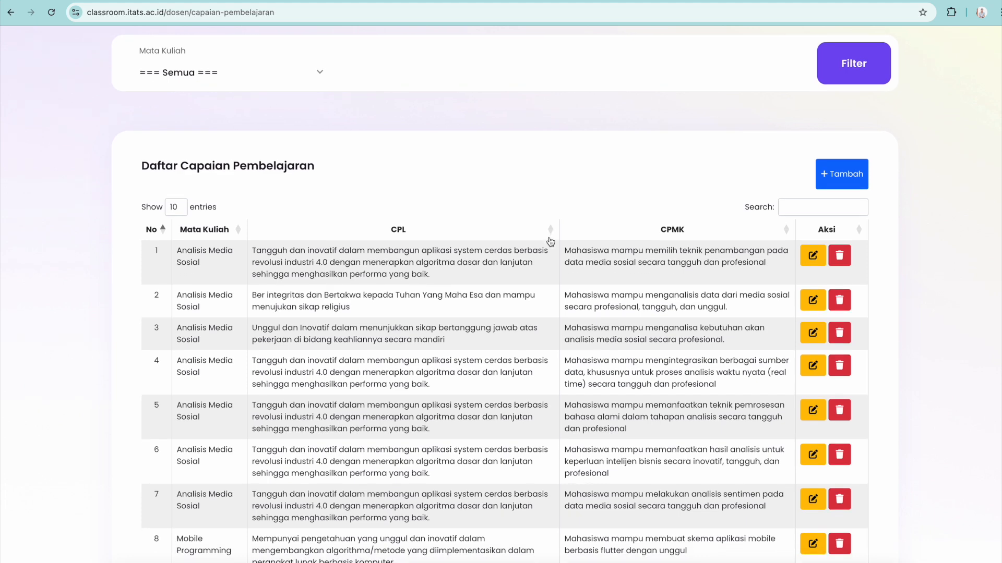
scroll(550, 242, "down", 5)
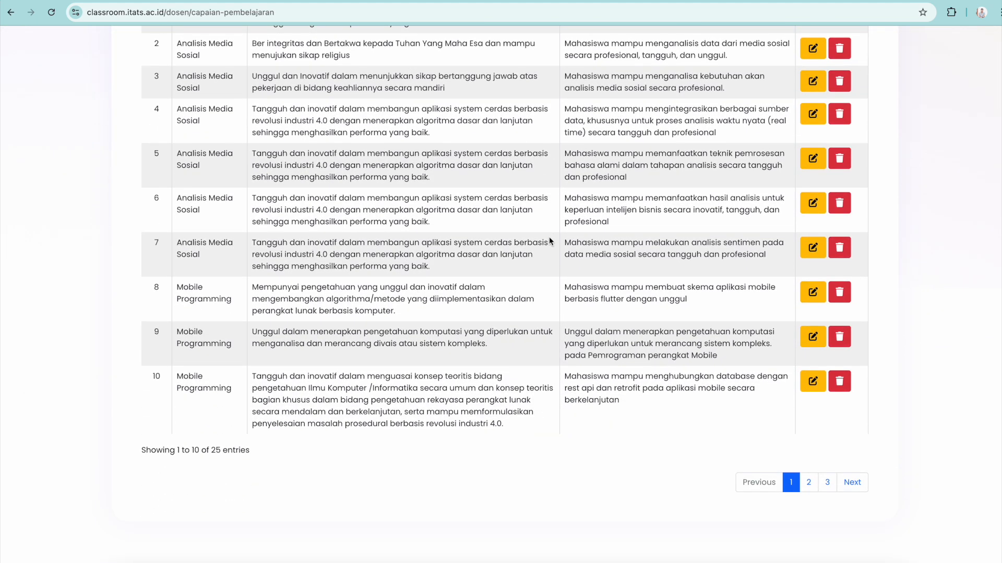
scroll(549, 239, "up", 5)
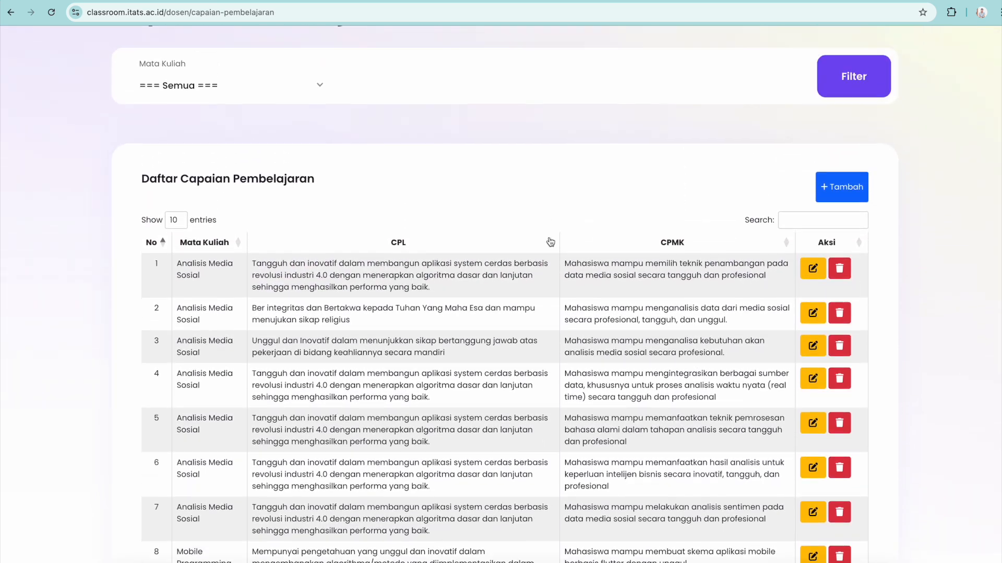
scroll(551, 242, "down", 3)
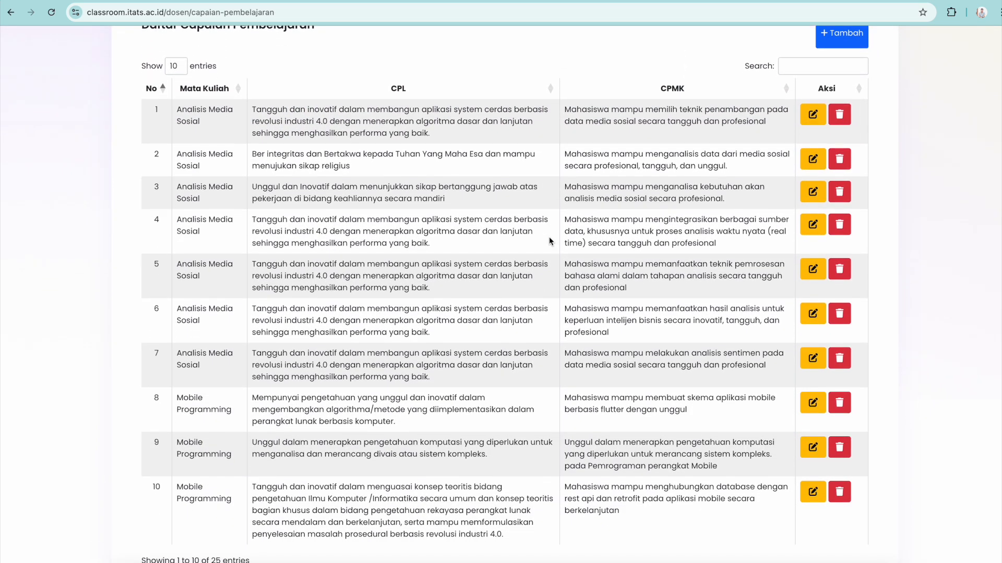
scroll(727, 472, "down", 3)
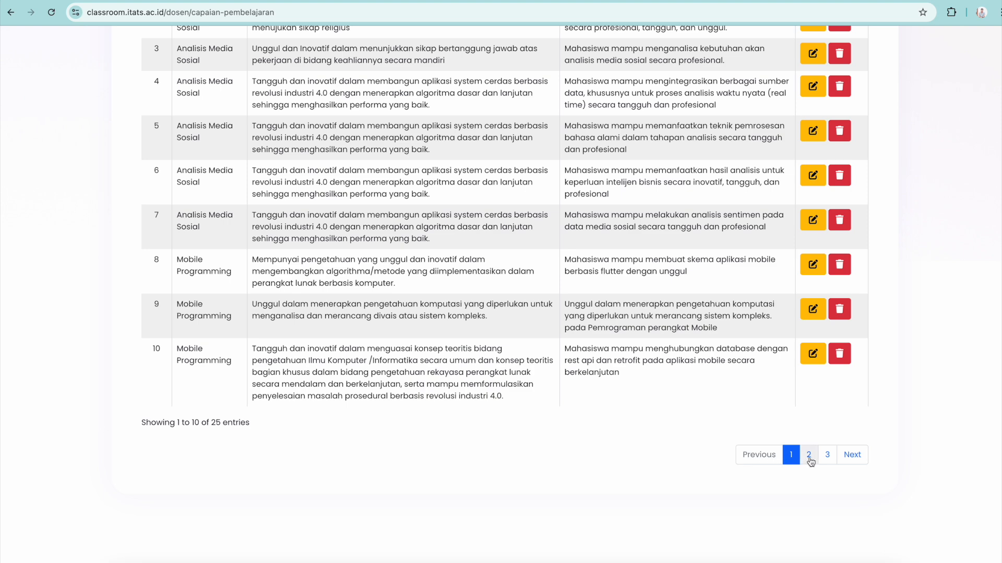
left_click(810, 457)
left_click(832, 513)
scroll(690, 291, "up", 4)
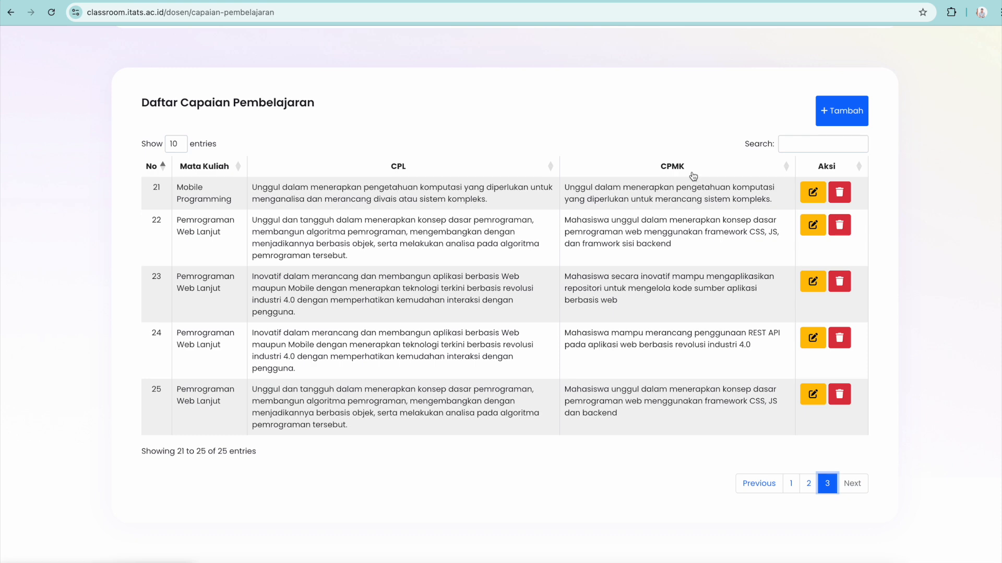
scroll(693, 176, "up", 5)
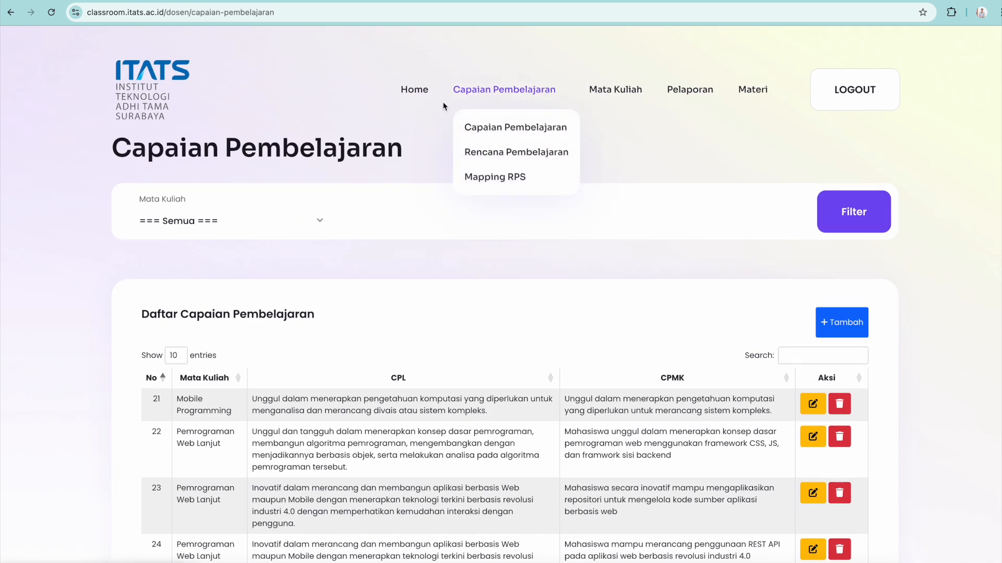
- Return to the Home page and review all the class cards being taught
left_click(414, 103)
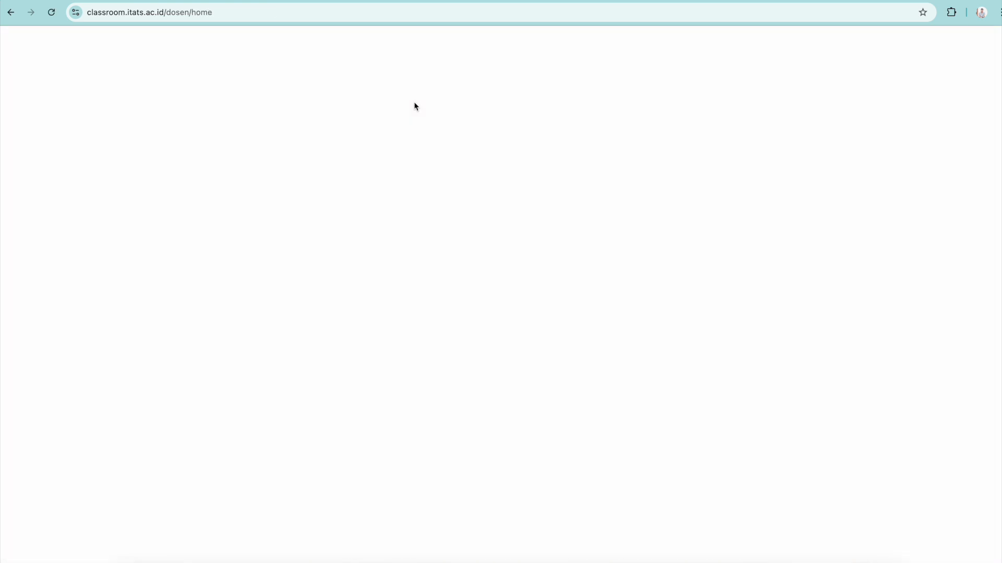
scroll(454, 190, "down", 4)
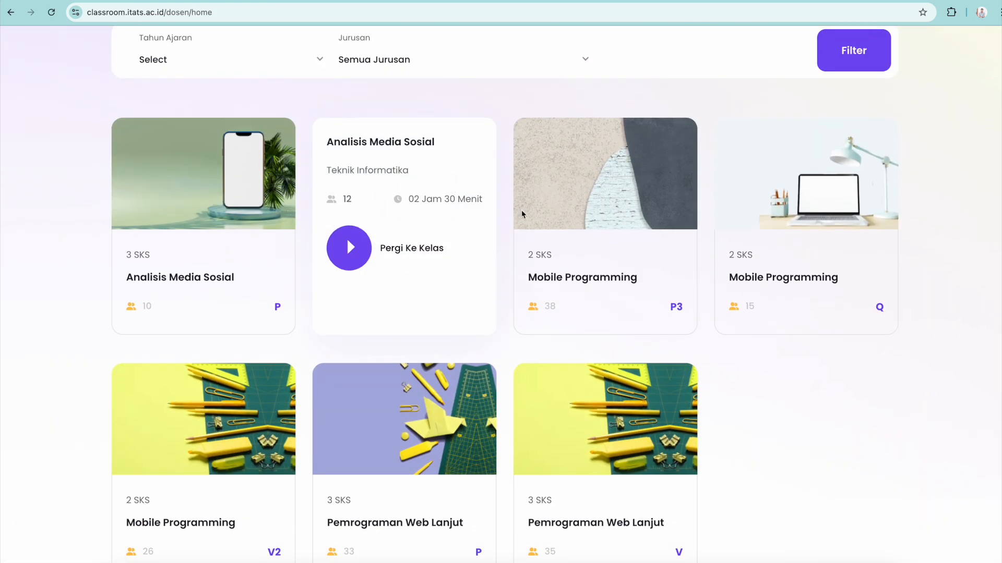
scroll(796, 396, "down", 1)
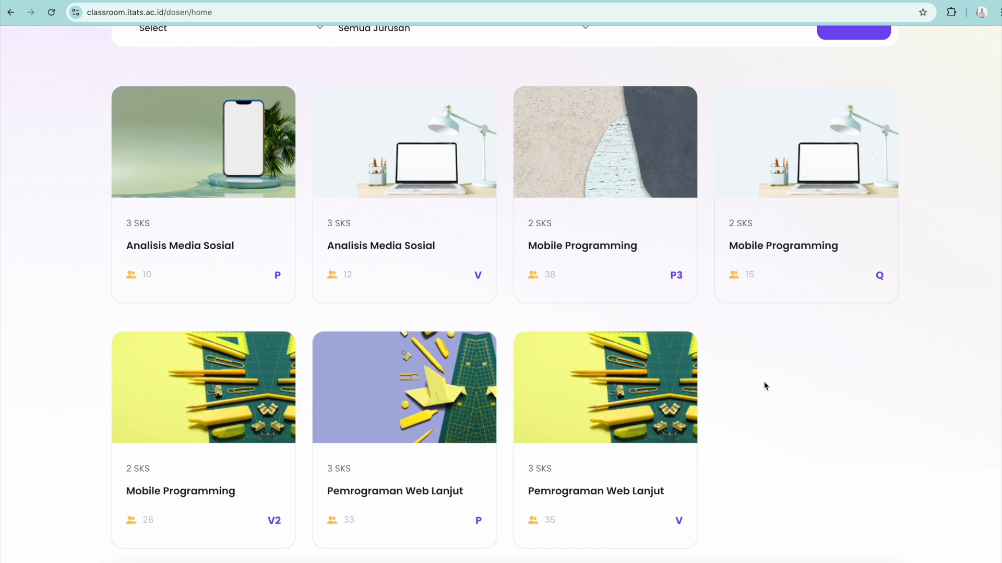
scroll(763, 380, "up", 5)
- On the Capaian Pembelajaran page, start a new entry for the Pemrograman Web Lanjut course of TEKNIK INFORMATIKA
mouse_move(561, 73)
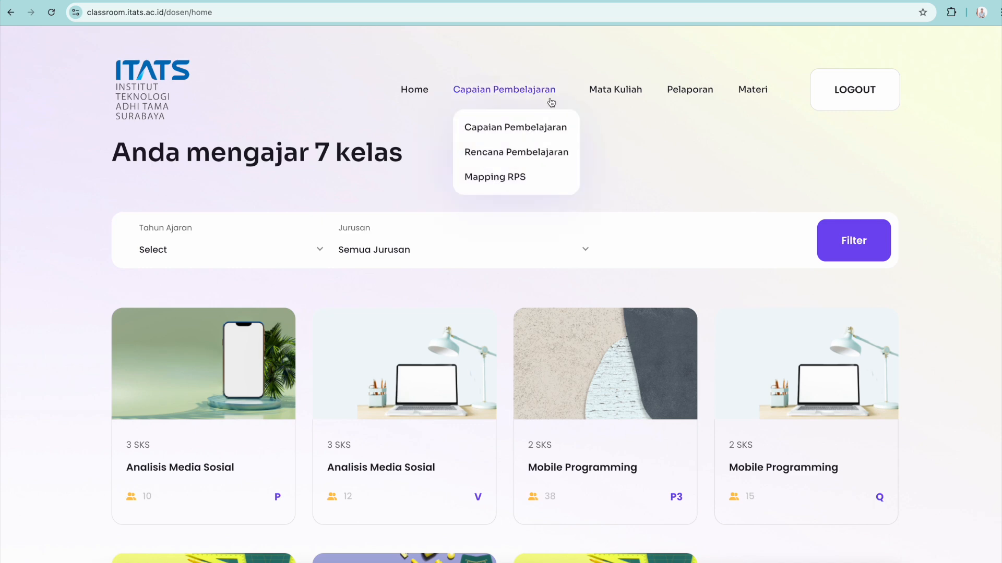
left_click(547, 129)
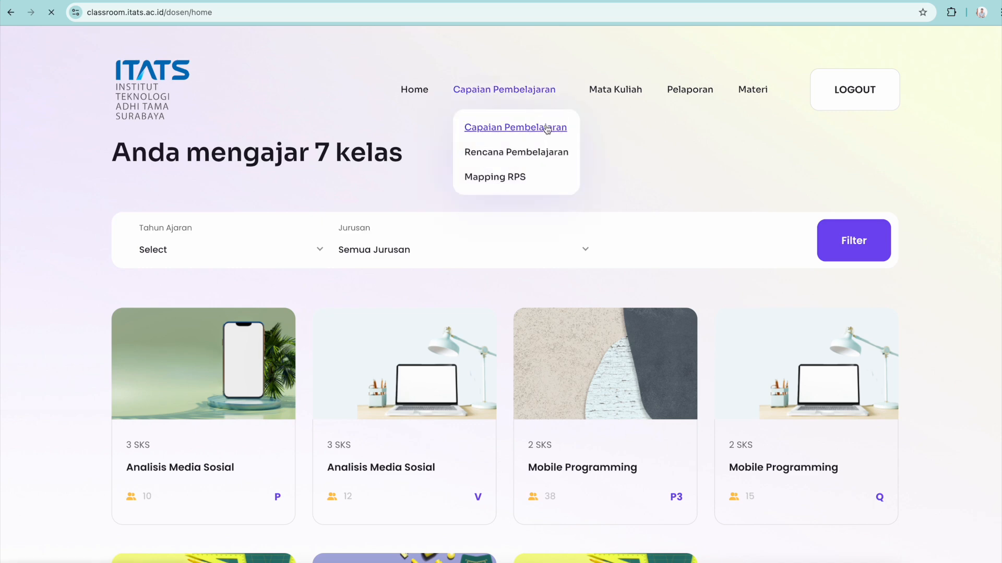
scroll(747, 250, "down", 1)
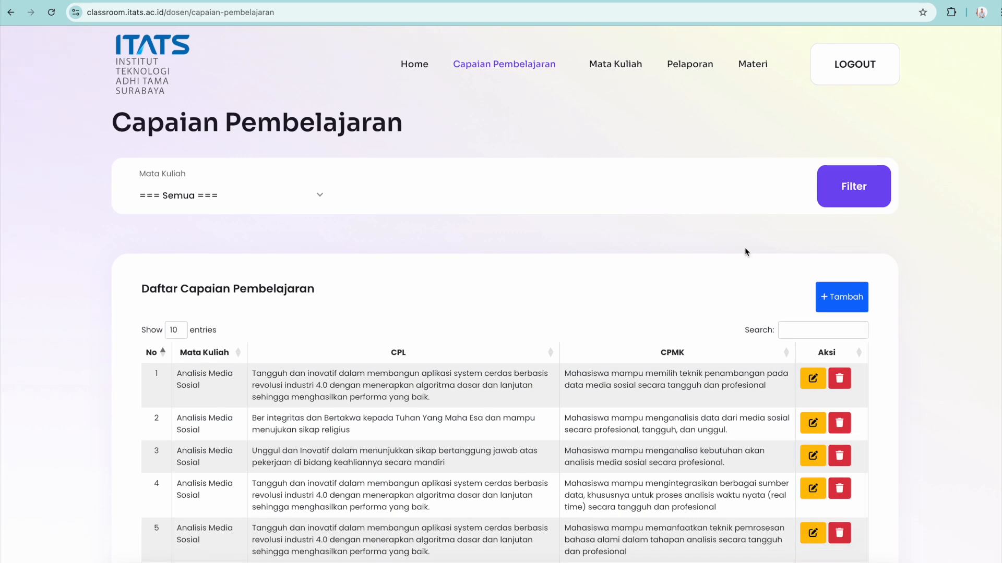
left_click(849, 296)
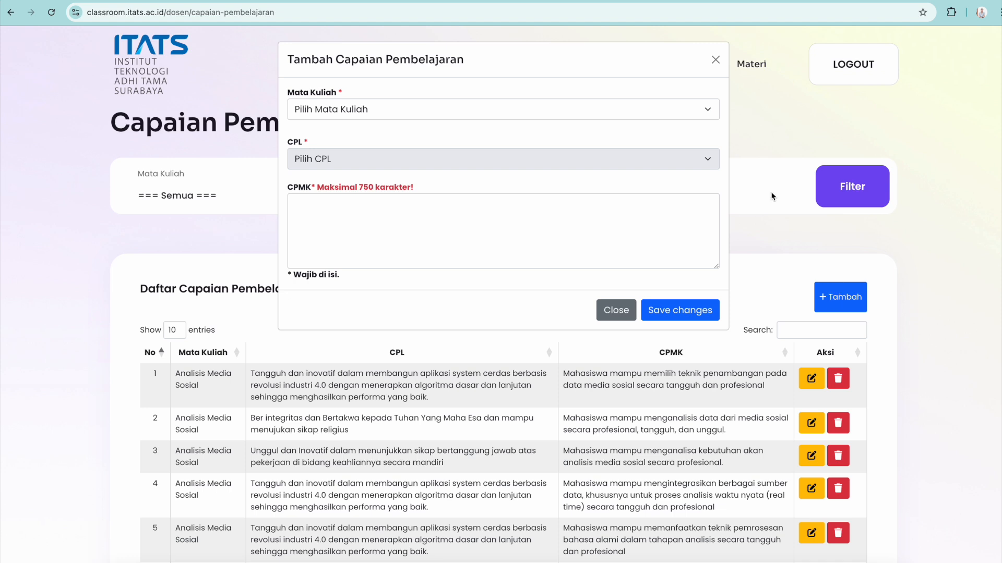
left_click(705, 115)
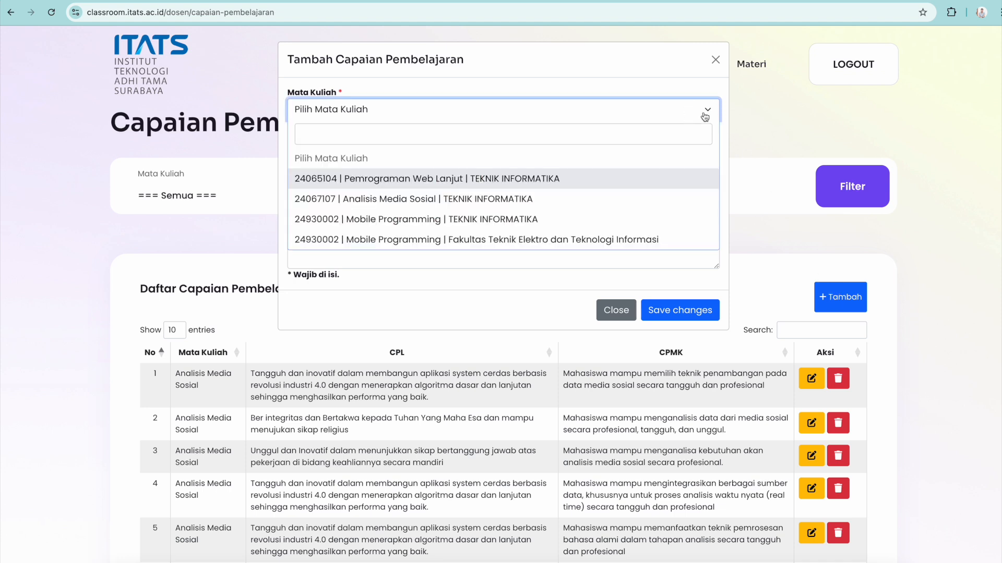
left_click(637, 180)
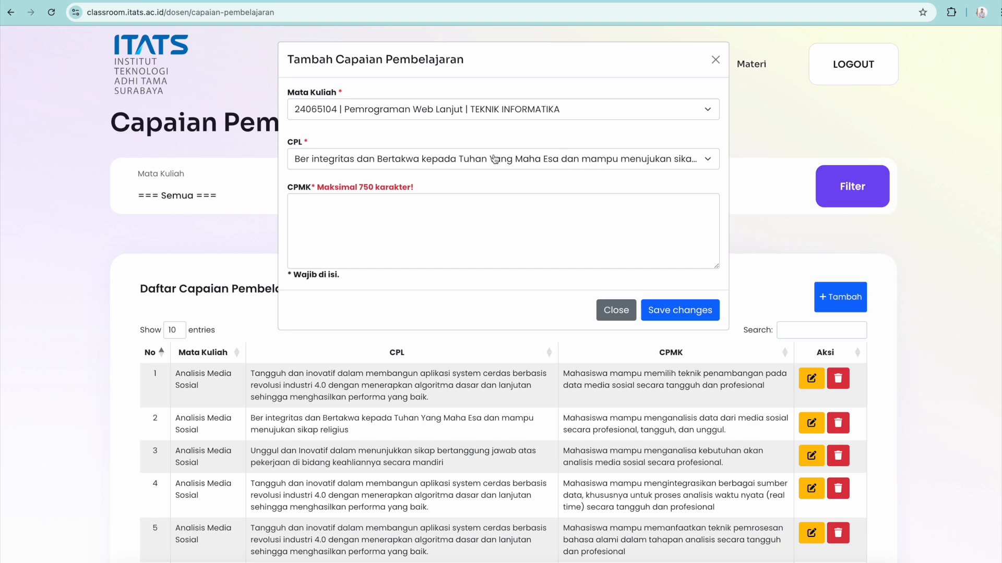
- Switch to Microsoft Word, close the document search, and examine the Pemrograman Web Lanjut course details and learning-outcome table
left_click(798, 562)
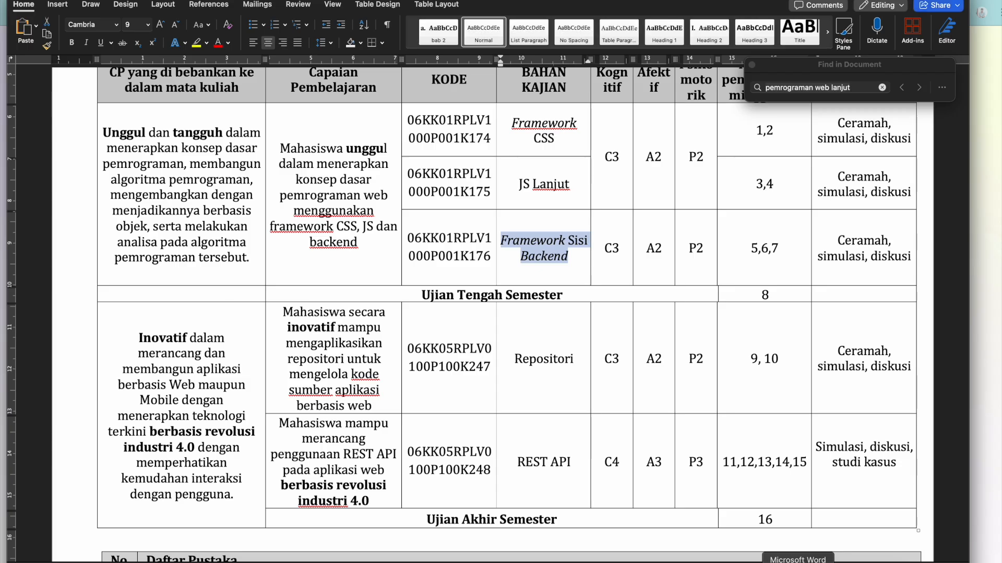
scroll(647, 307, "up", 2)
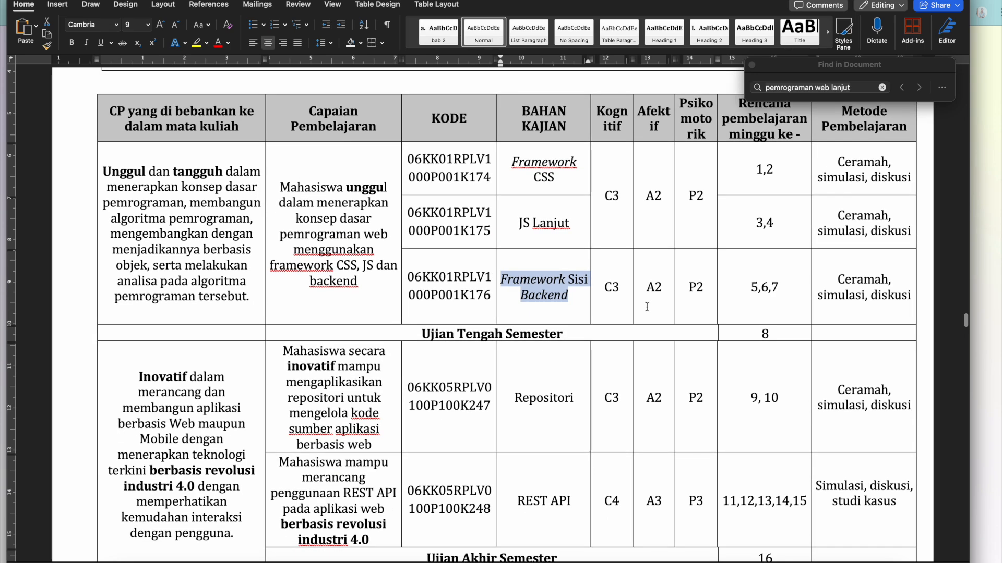
scroll(646, 307, "up", 3)
scroll(647, 307, "up", 2)
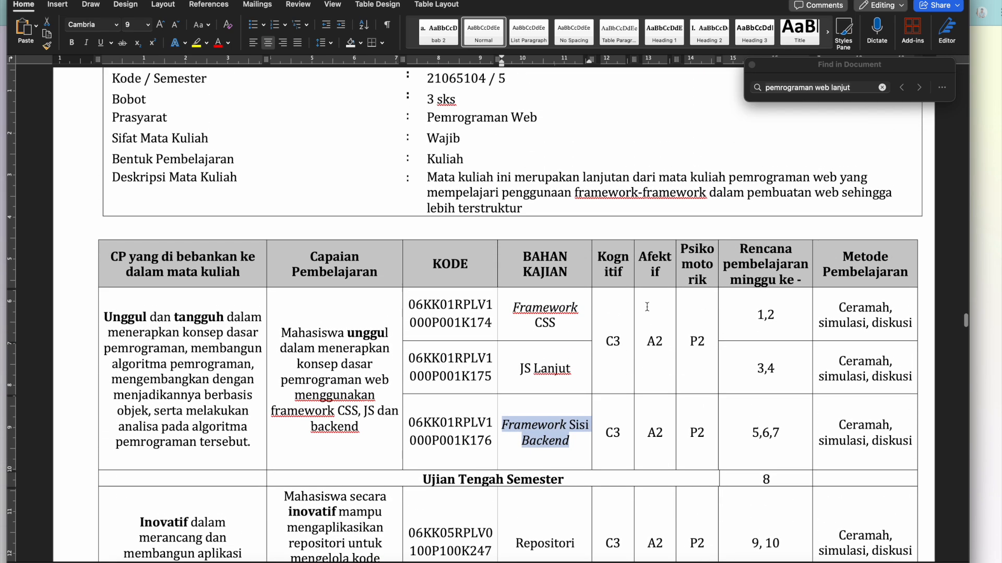
left_click(753, 66)
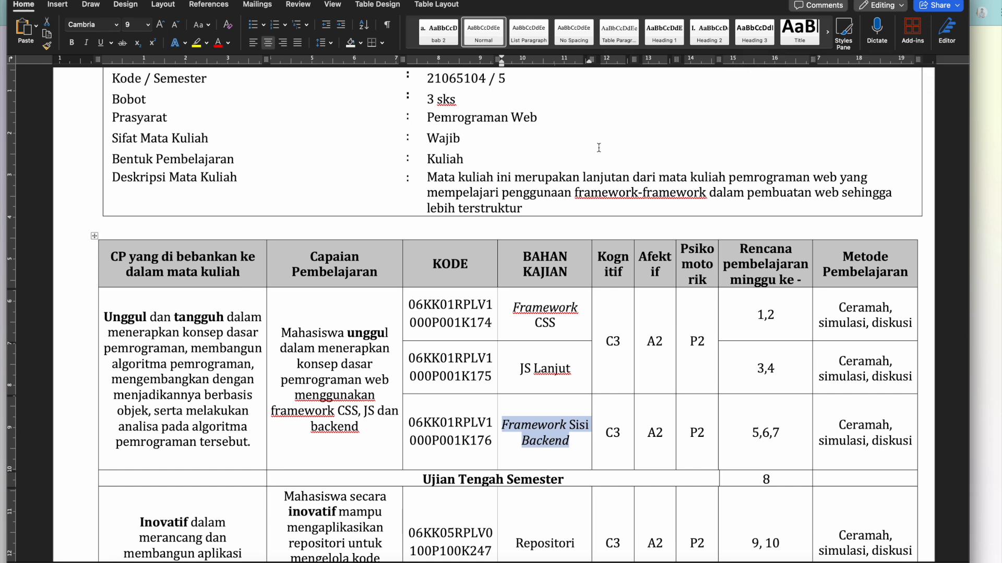
scroll(599, 148, "up", 2)
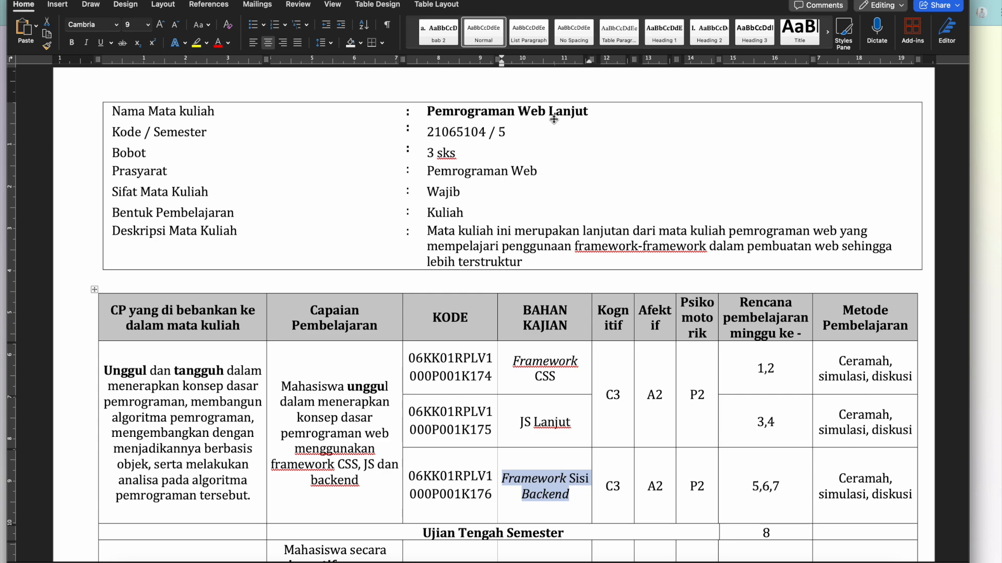
scroll(429, 234, "down", 2)
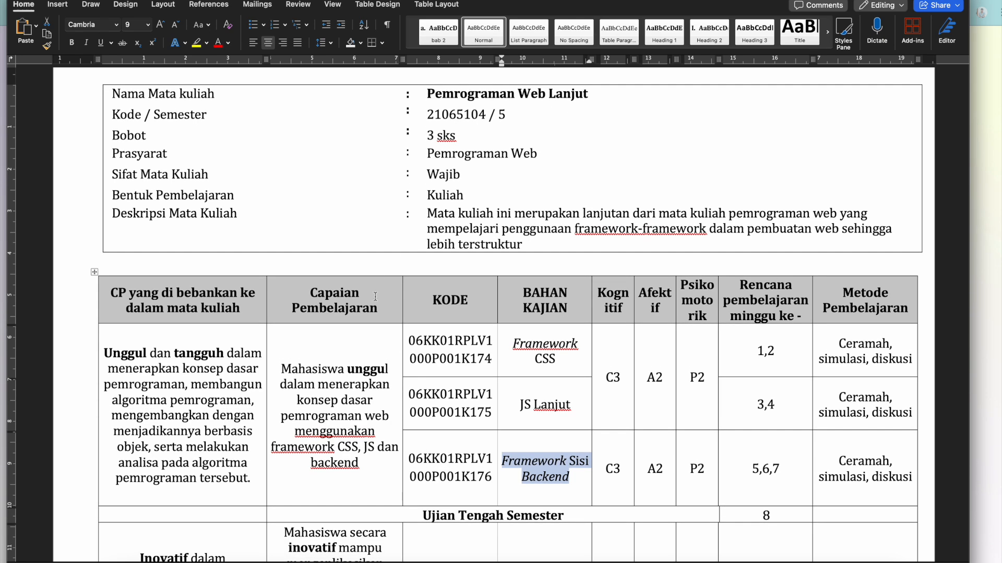
scroll(375, 296, "down", 2)
scroll(375, 297, "down", 5)
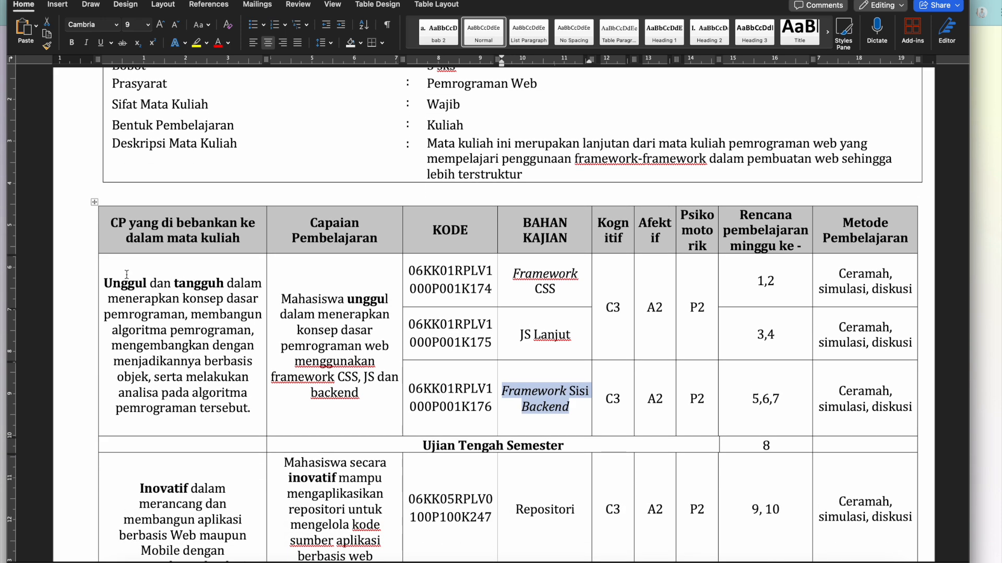
- Select the "Unggul dan tangguh" text in the "CP yang di bebankan ke dalam mata kuliah" column and review the remaining rows
left_click(107, 281)
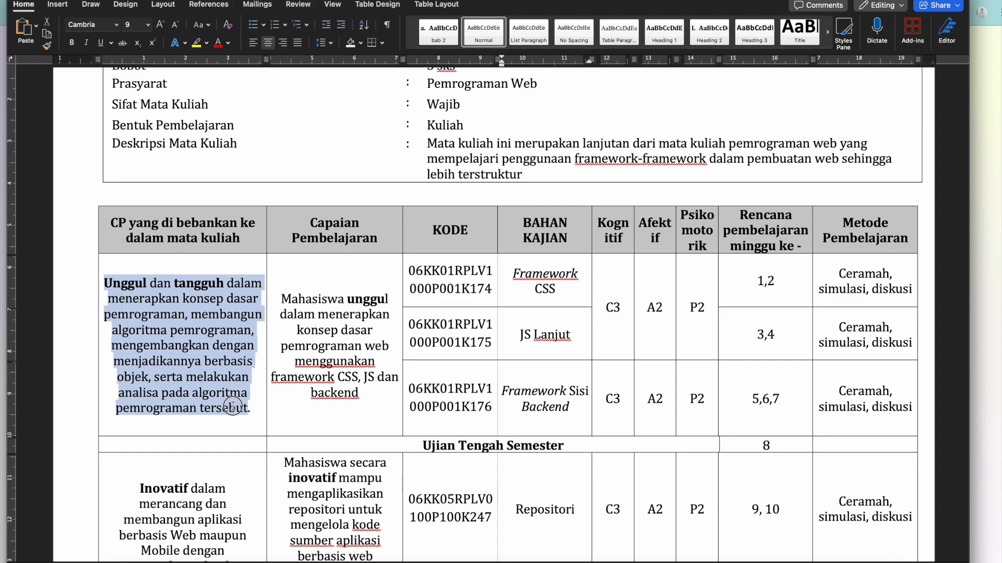
left_click_drag(252, 408, 252, 408)
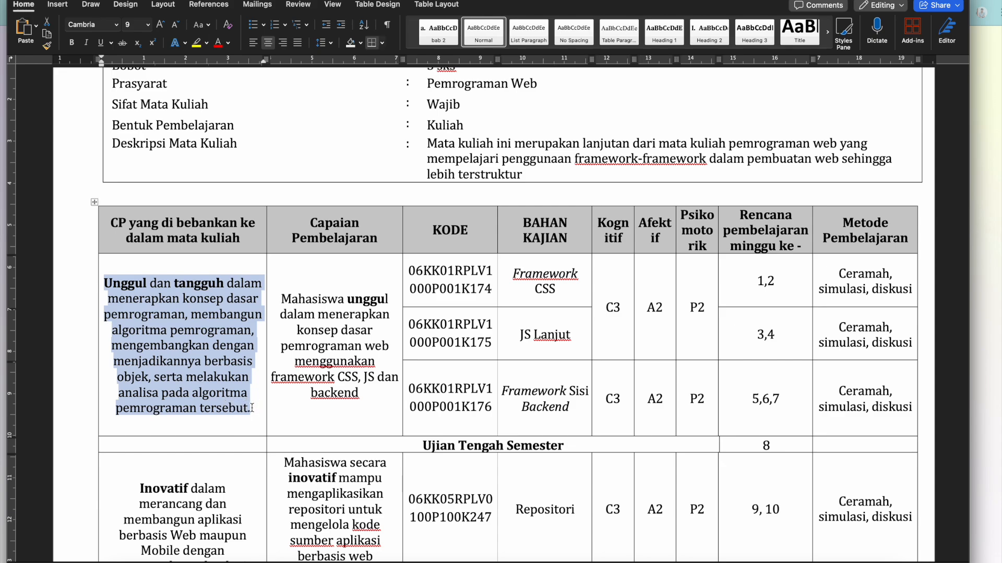
scroll(252, 408, "down", 10)
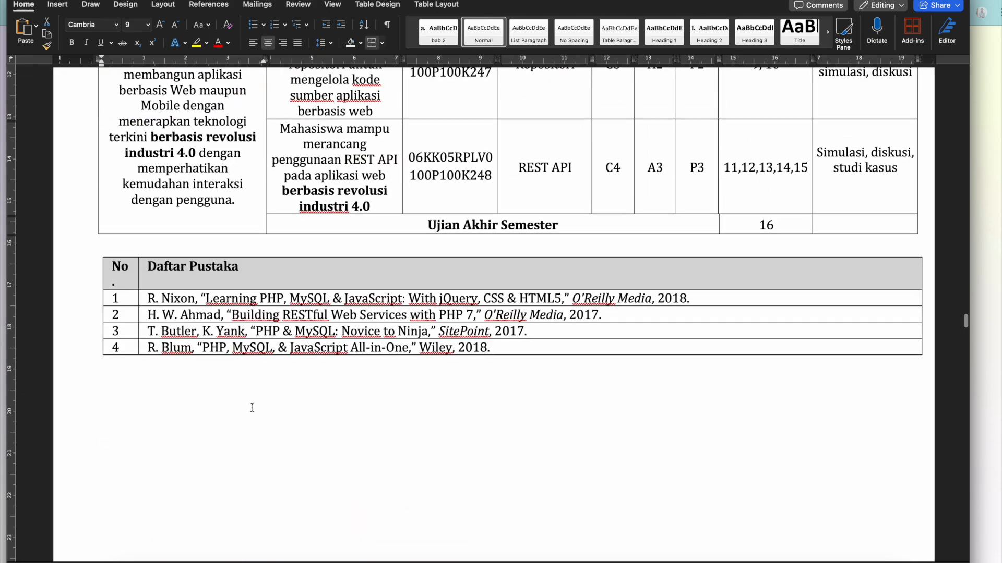
- Copy the "Mahasiswa unggul dalam menerapkan konsep dasar pemrograman web" outcome from the table's Capaian Pembelajaran column
scroll(252, 408, "up", 5)
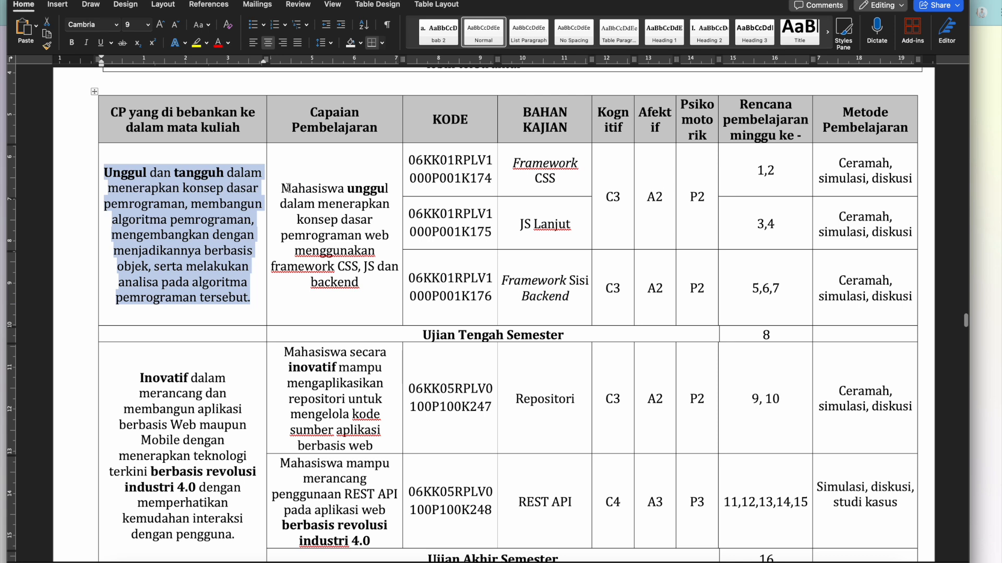
scroll(316, 428, "down", 2)
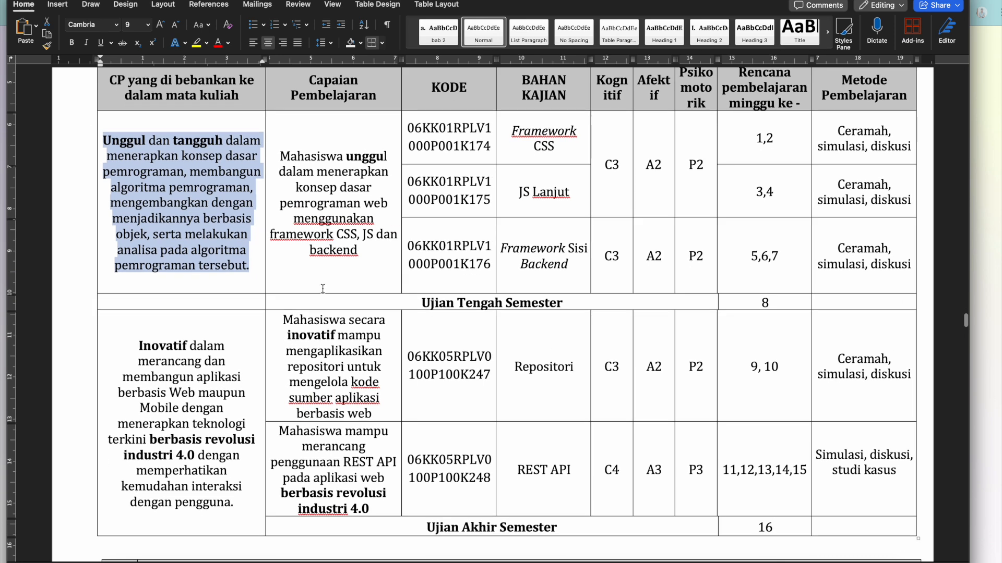
left_click_drag(287, 155, 394, 253)
key("ctrl+c")
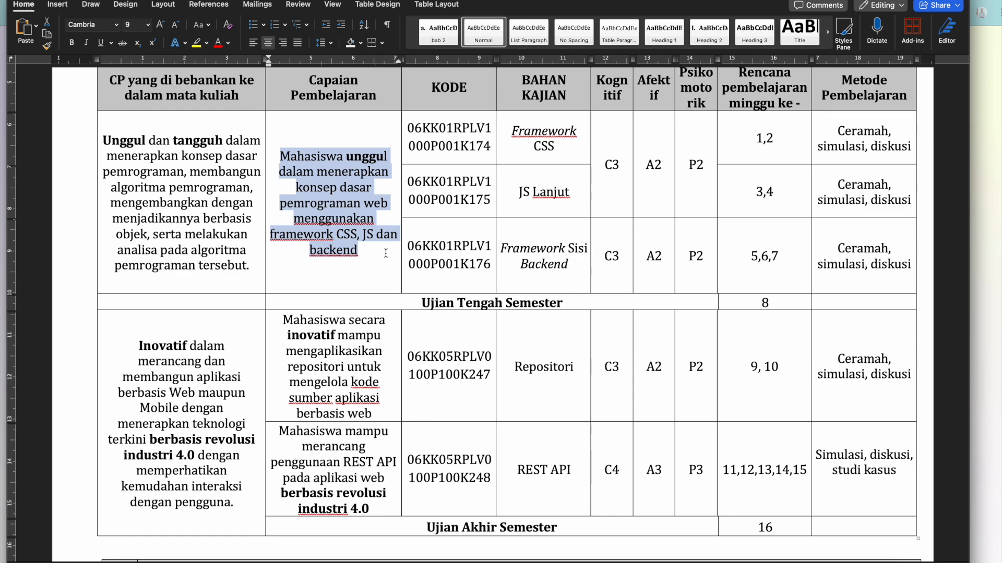
- Switch to Chrome and set the new entry's CPL to "Unggul dan tangguh dalam menerapkan konsep dasar pemrograman, membangun algoritma pem...", searching for "unggul dan tang"
left_click(994, 152)
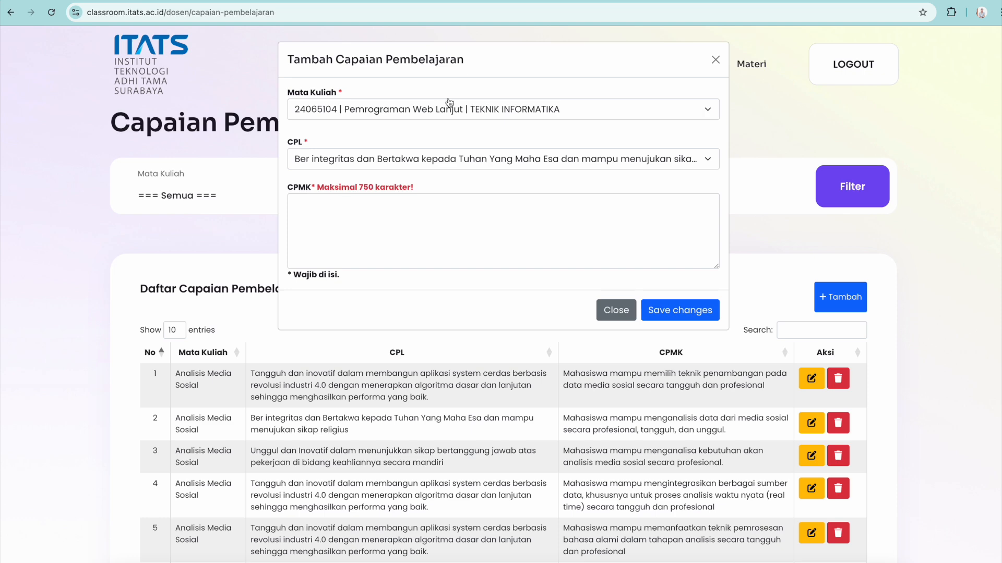
left_click(467, 164)
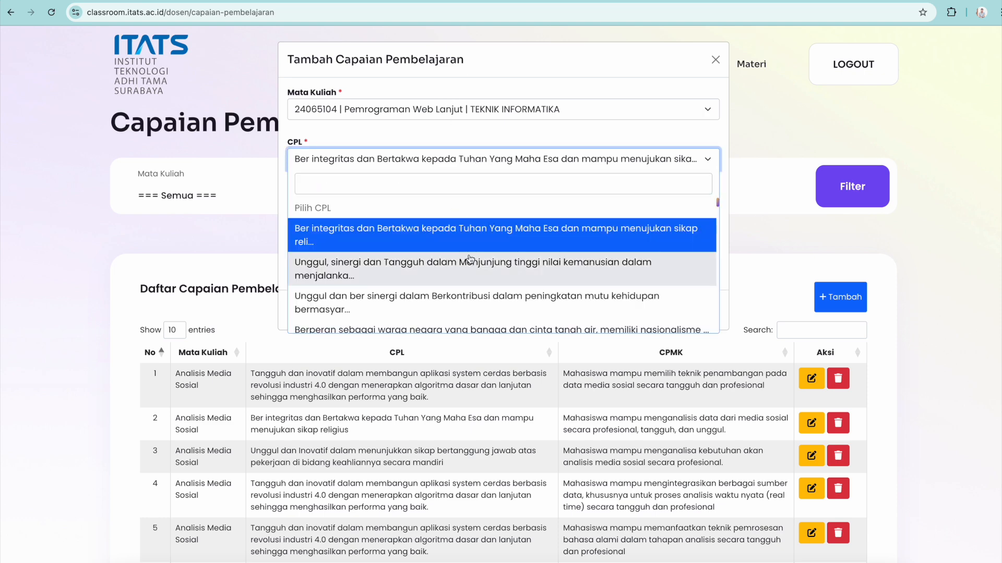
left_click(798, 561)
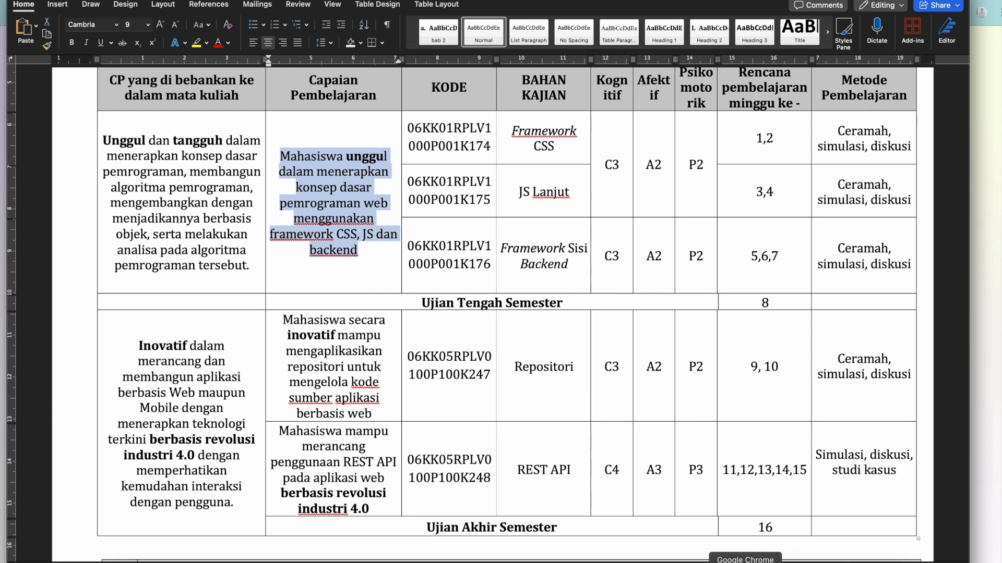
left_click(745, 562)
left_click(384, 186)
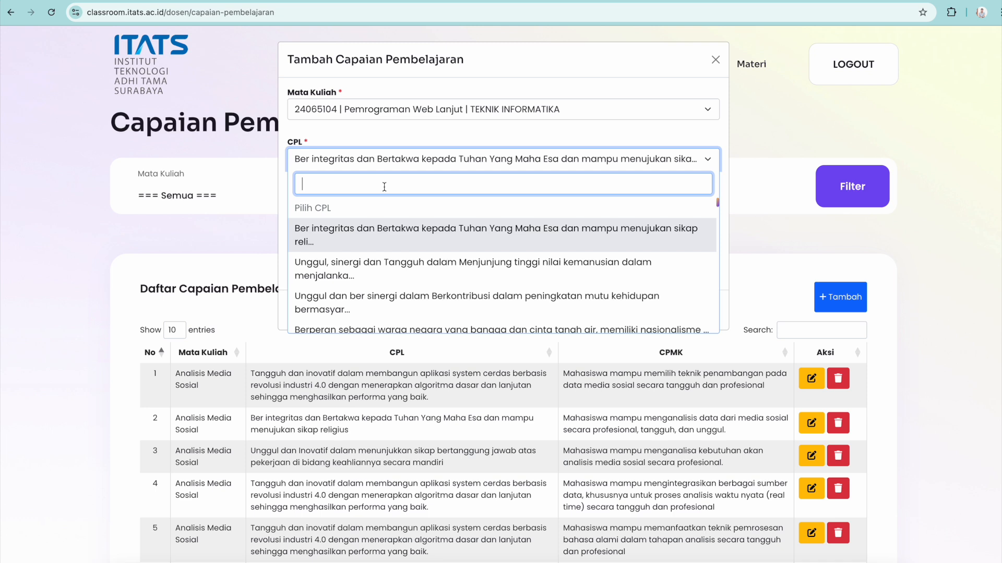
type("unggul dan tang")
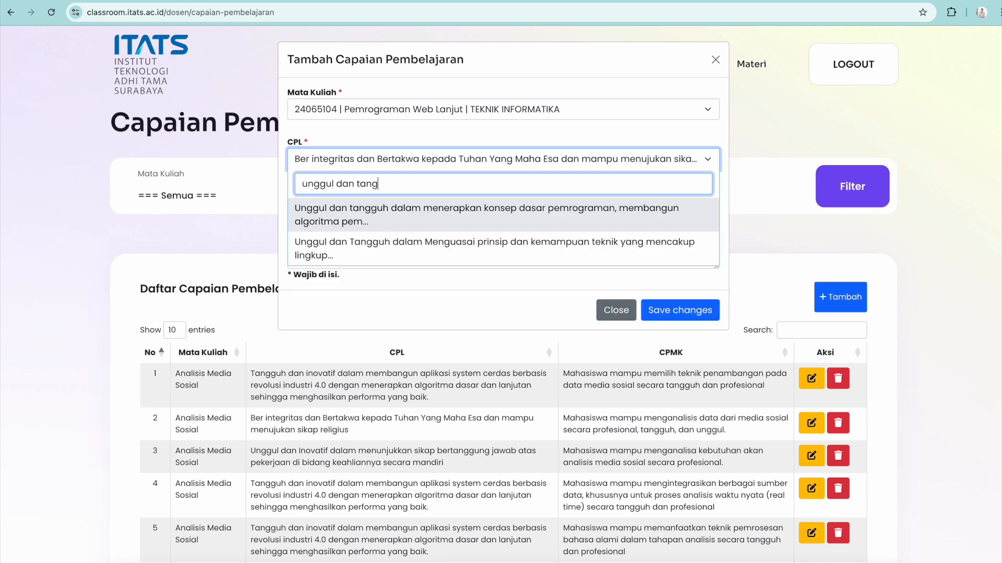
left_click(410, 217)
- Paste the copied outcome into the CPMK field, end it with a period, and save the new entry
left_click(418, 211)
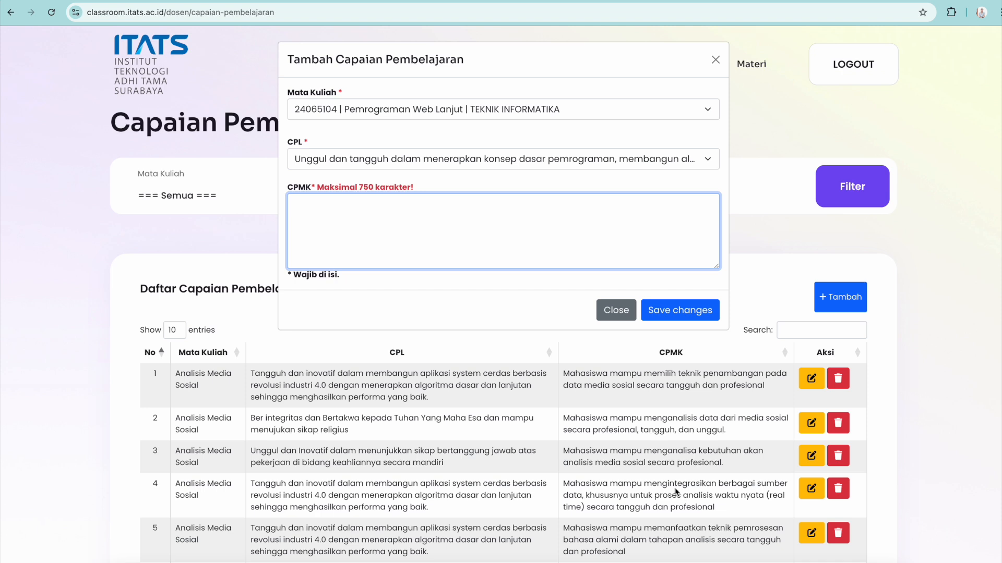
key("ctrl+v")
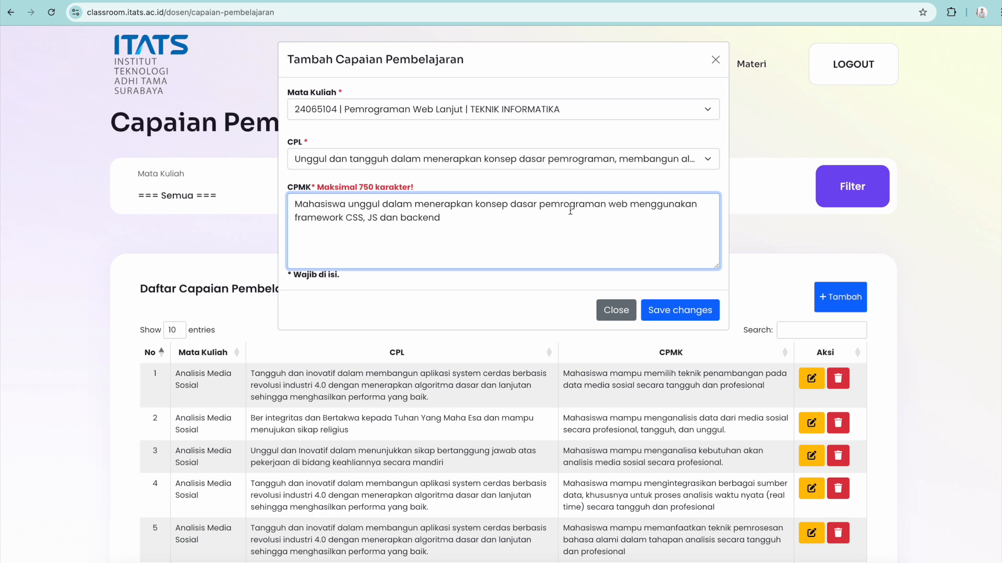
left_click(479, 283)
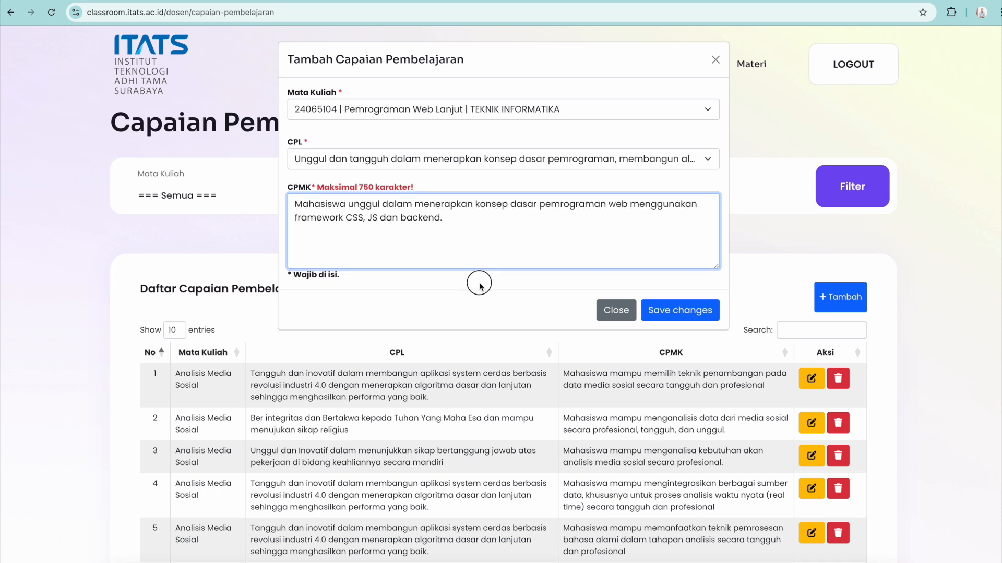
left_click(693, 313)
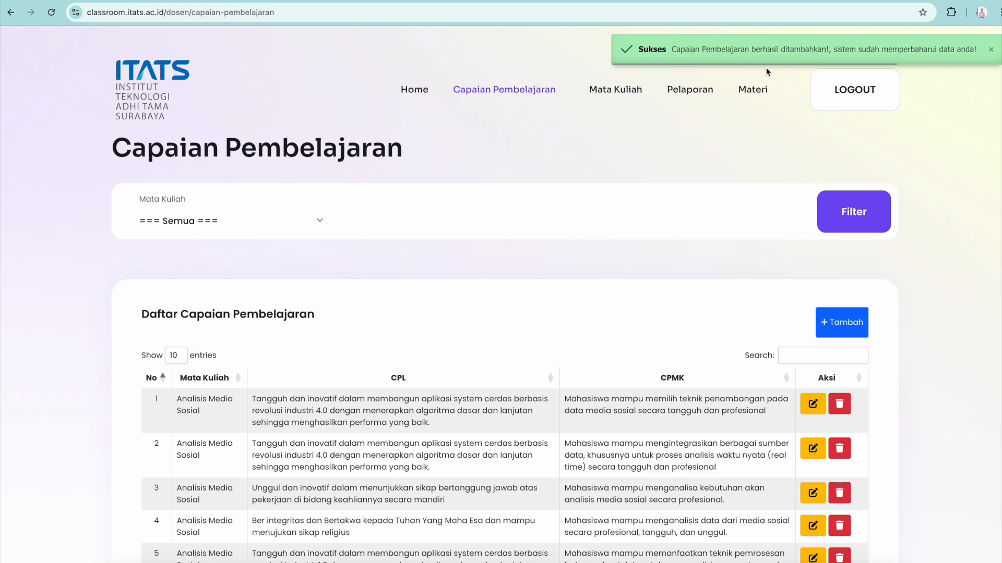
- Filter the Daftar Capaian Pembelajaran list by the Pemrograman Web Lanjut course
scroll(752, 257, "down", 1)
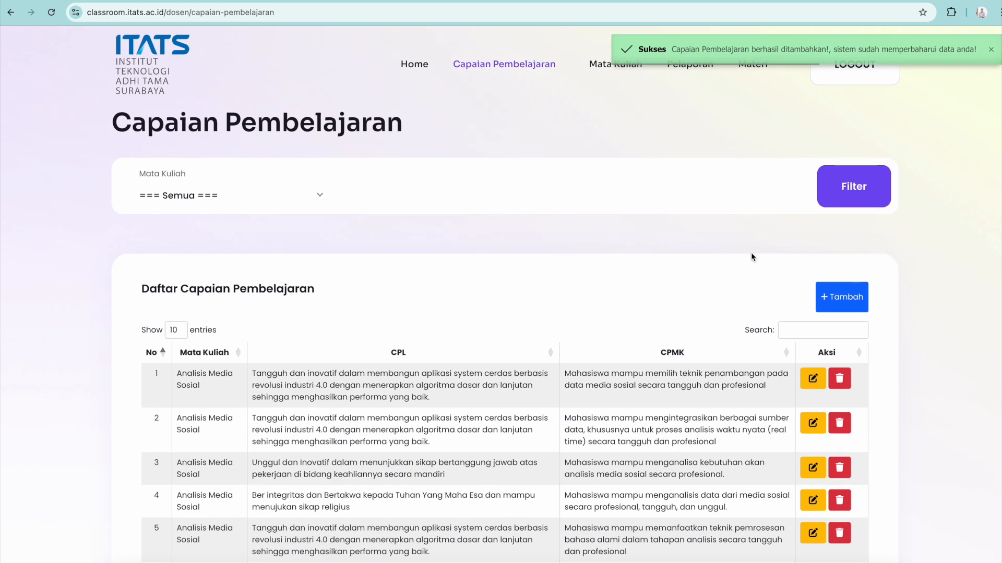
scroll(753, 257, "down", 2)
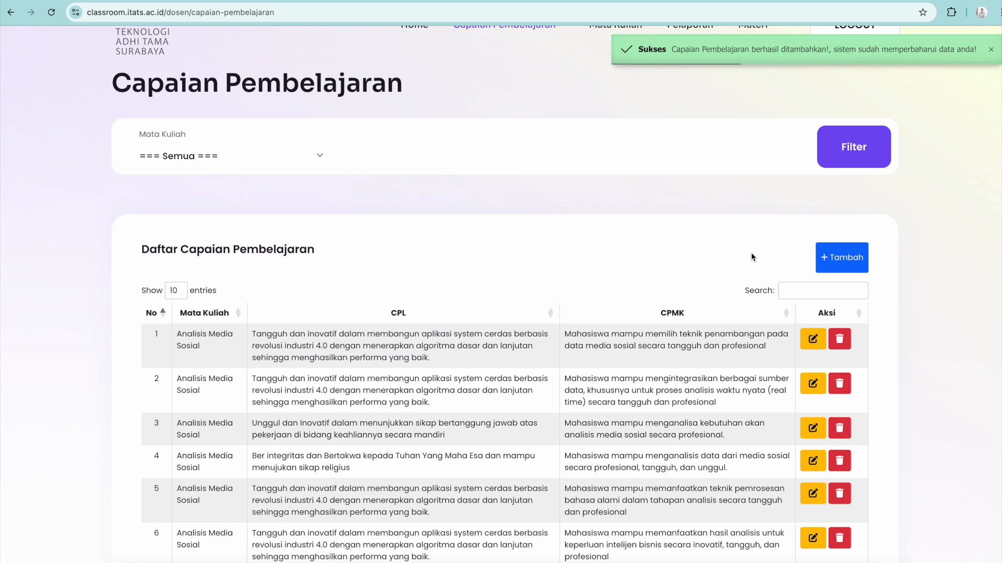
scroll(751, 252, "down", 1)
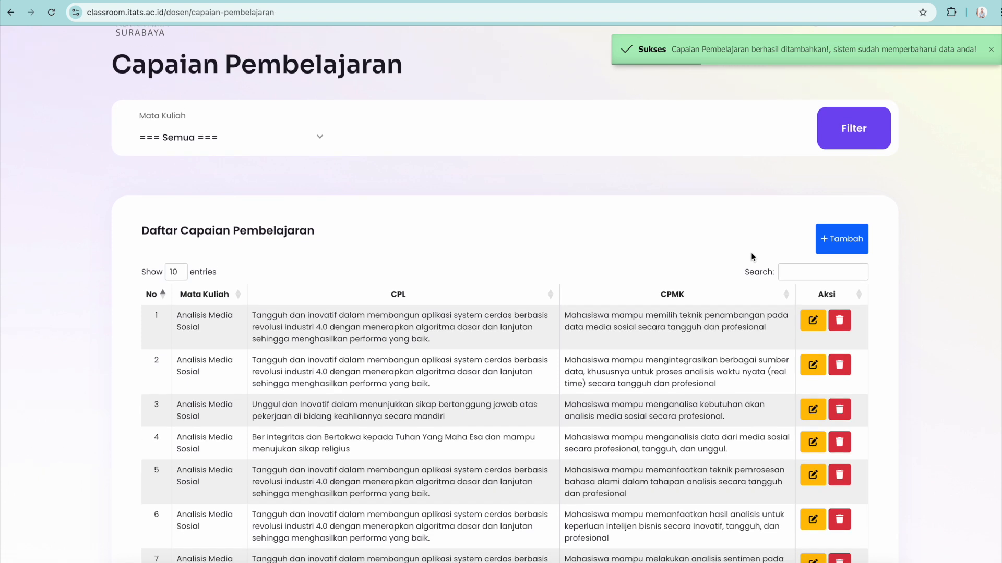
left_click(290, 146)
left_click(274, 190)
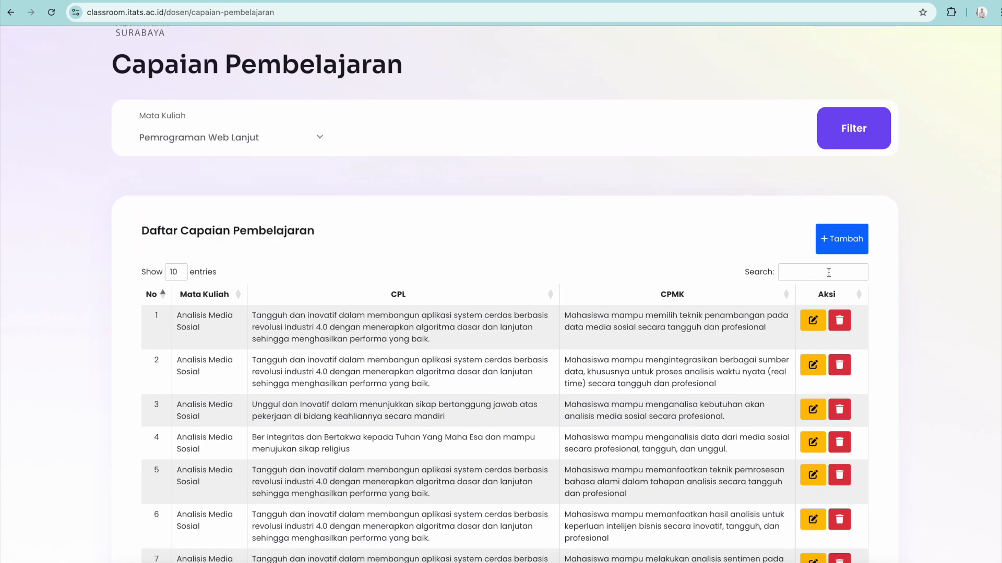
left_click(854, 147)
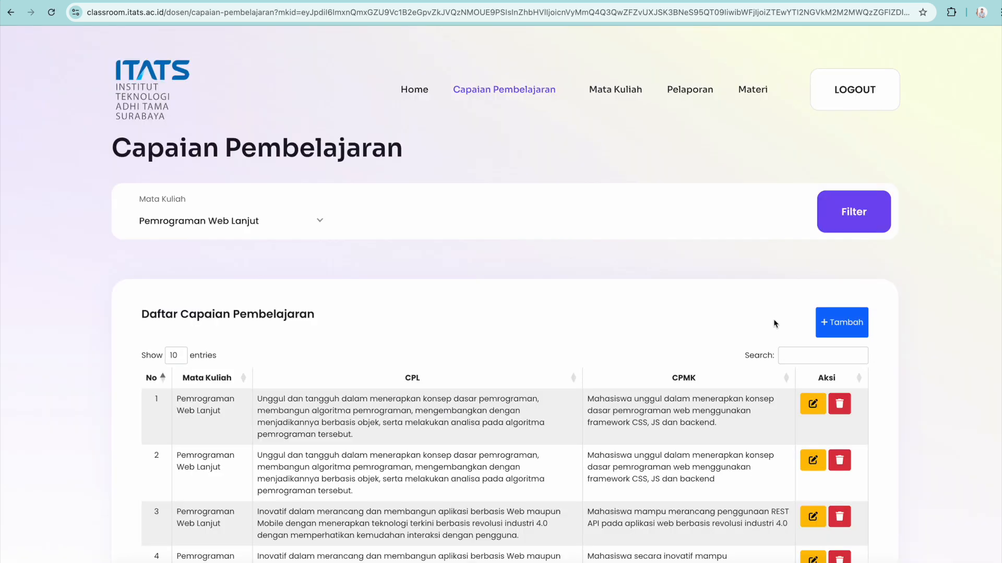
- Review the filtered learning outcomes, inspect the fifth entry in its edit form, and close the form without saving
scroll(774, 324, "down", 5)
scroll(773, 323, "up", 1)
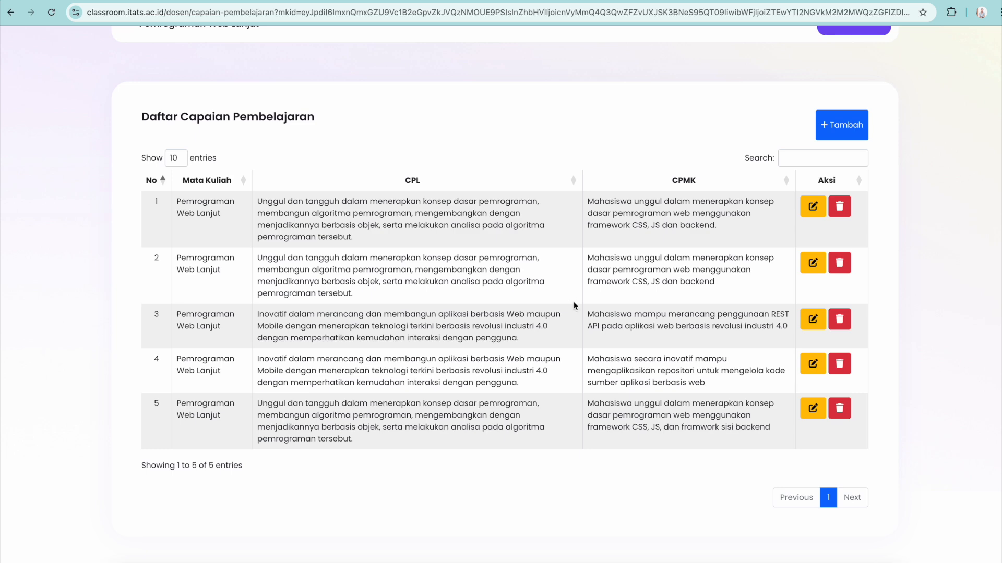
left_click(817, 410)
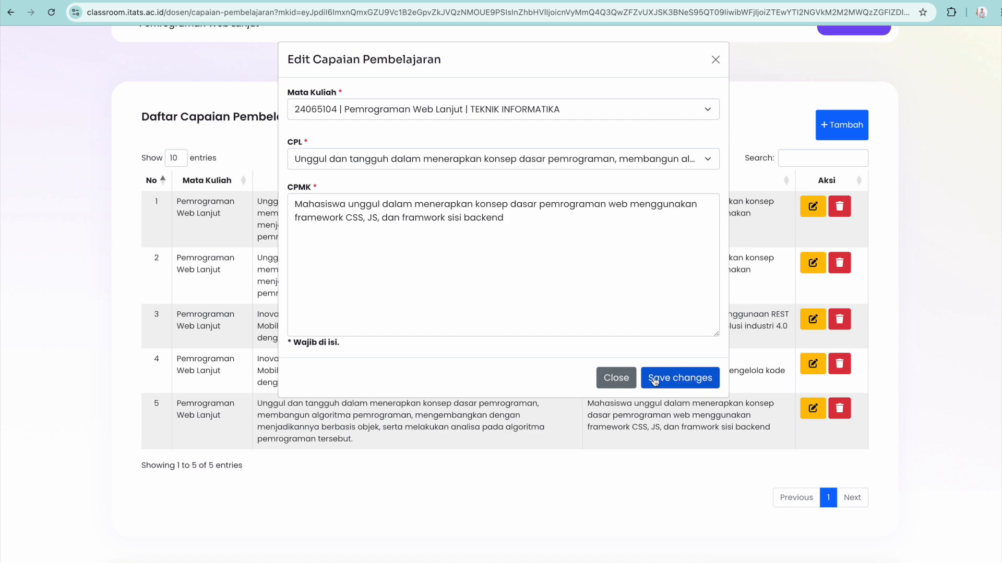
left_click(633, 381)
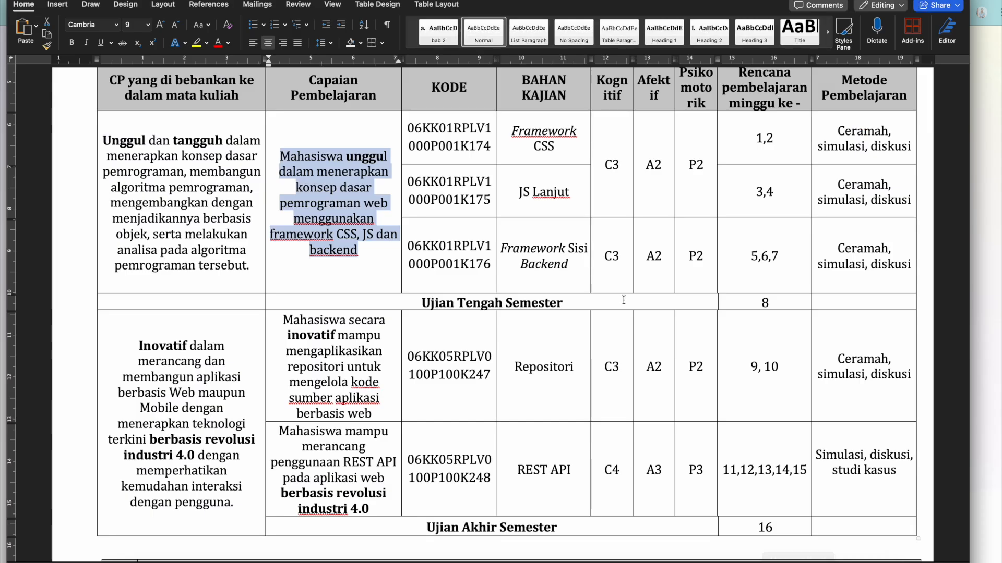
- Switch to Microsoft Word and check the Pemrograman Web Lanjut course description against its learning-outcome table
scroll(624, 300, "up", 2)
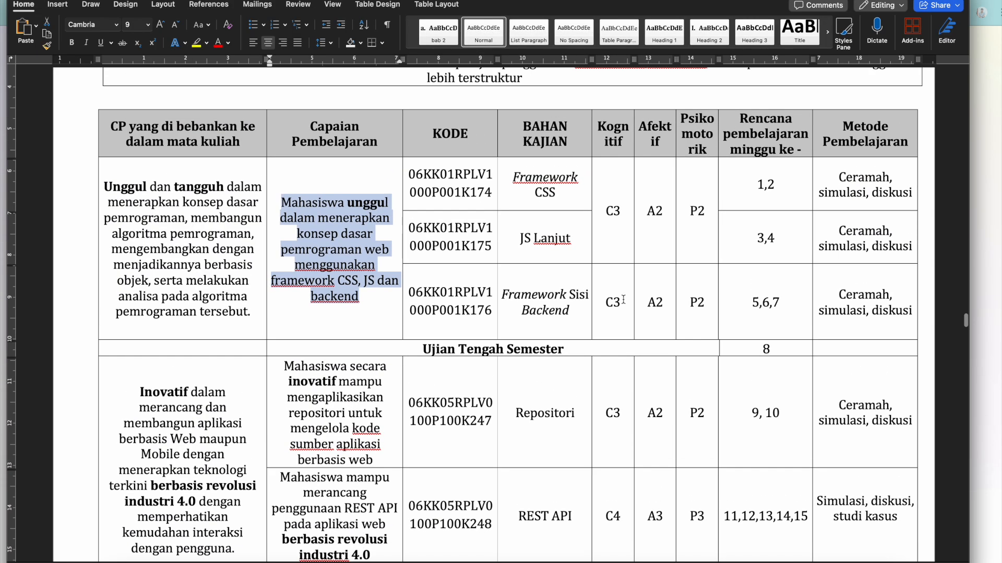
scroll(623, 300, "up", 4)
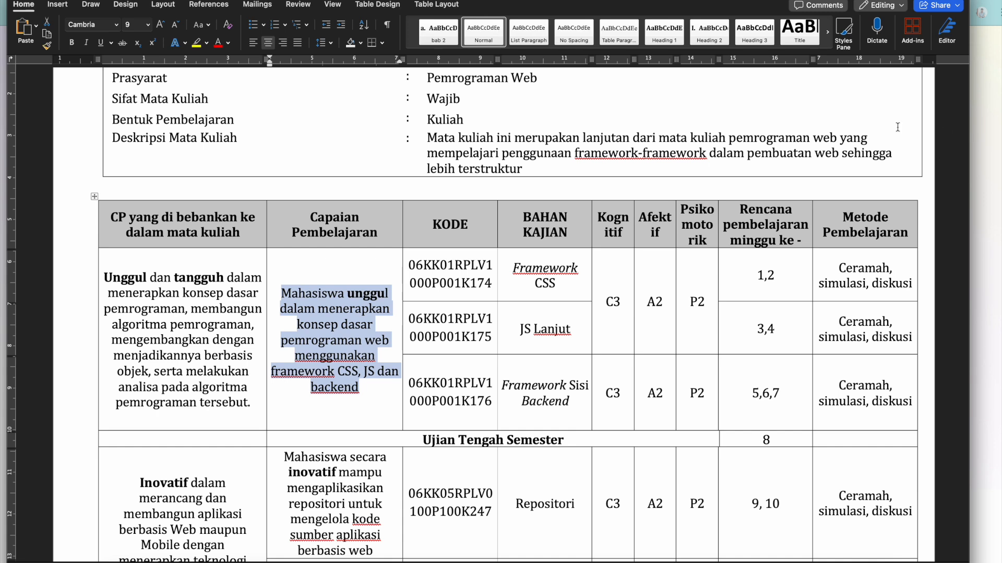
scroll(560, 385, "down", 2)
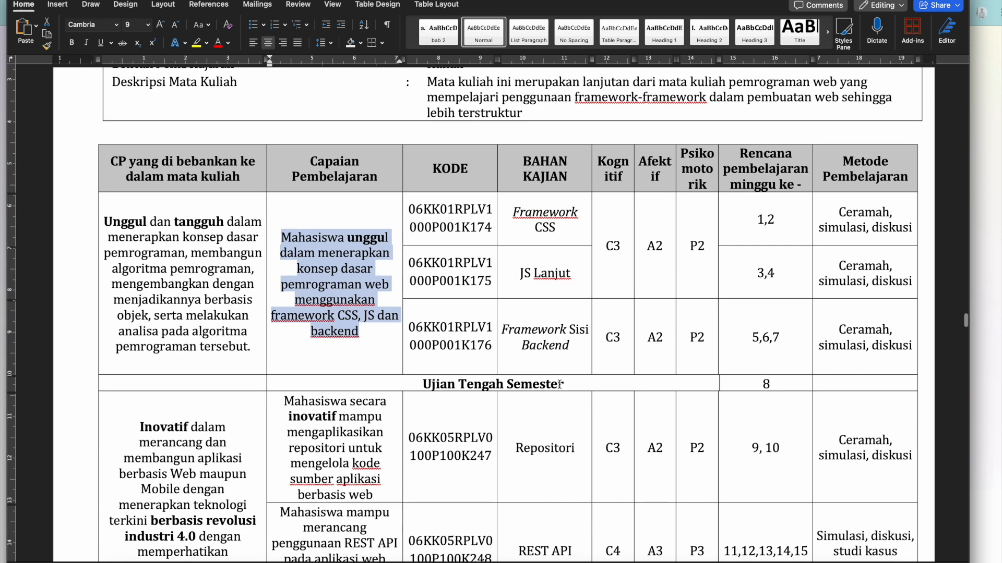
- Return to Chrome, go to the Rencana Pembelajaran page, and look through its list of learning plans
left_click(990, 97)
scroll(637, 112, "up", 4)
mouse_move(490, 94)
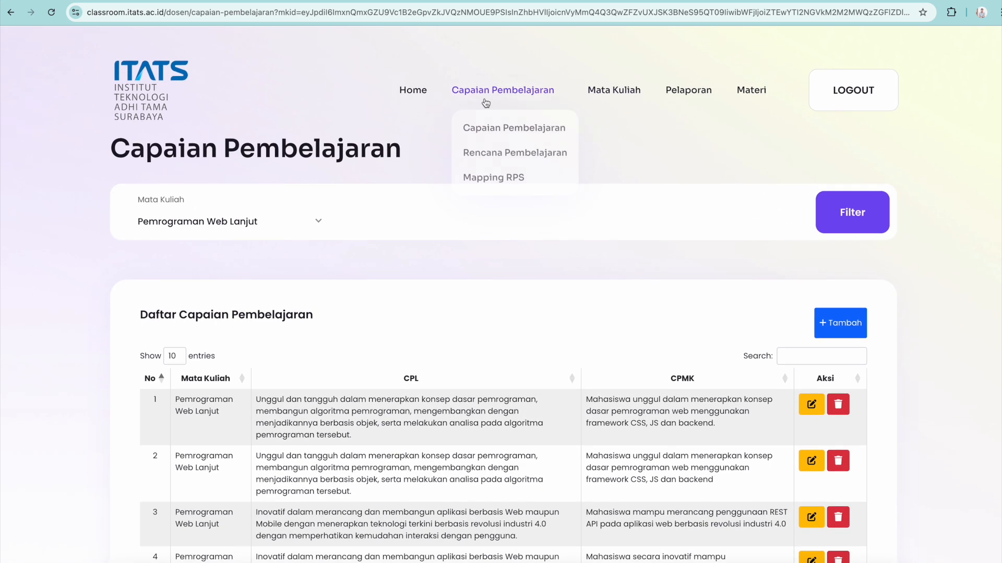
left_click(502, 151)
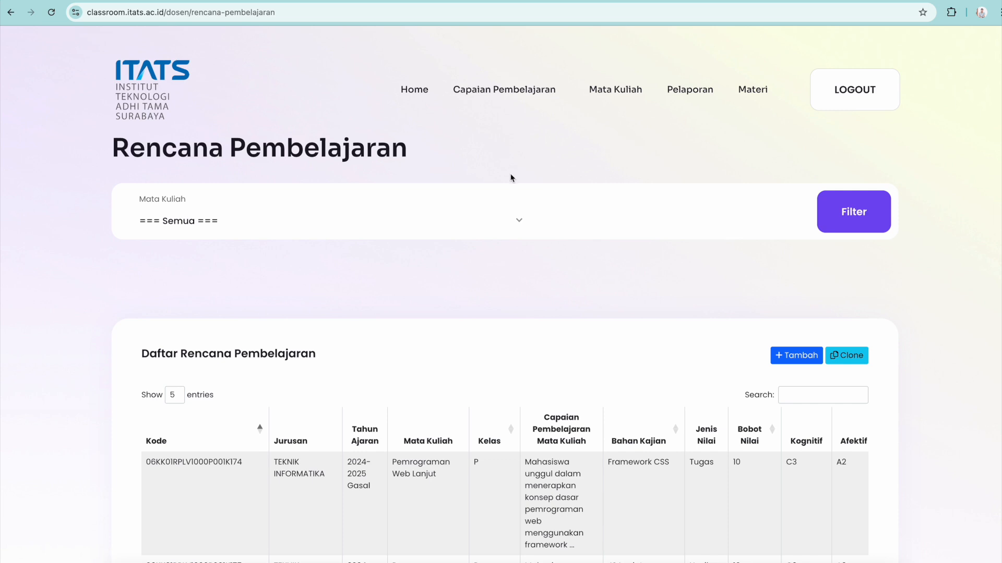
scroll(535, 230, "down", 1)
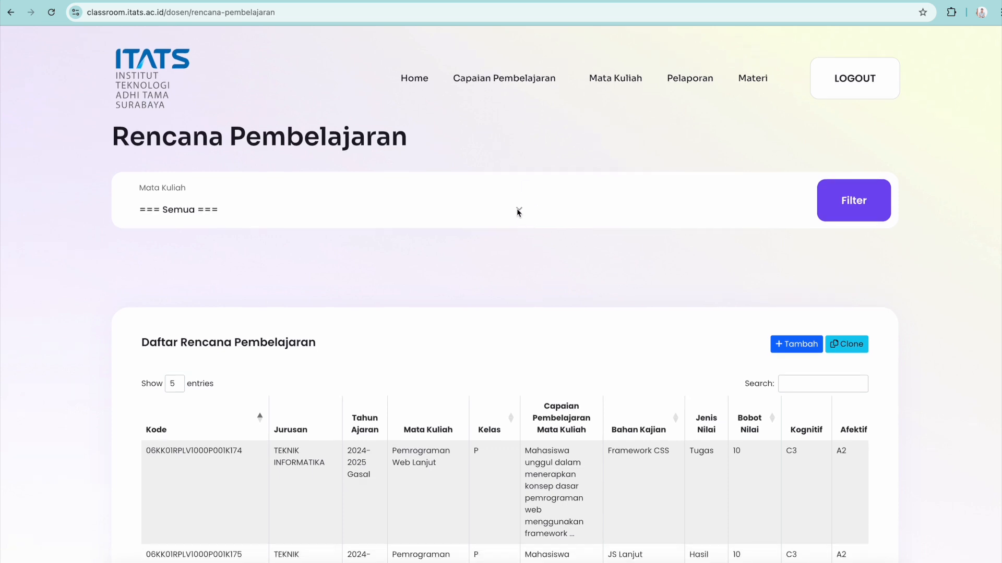
scroll(597, 229, "down", 5)
scroll(600, 227, "down", 3)
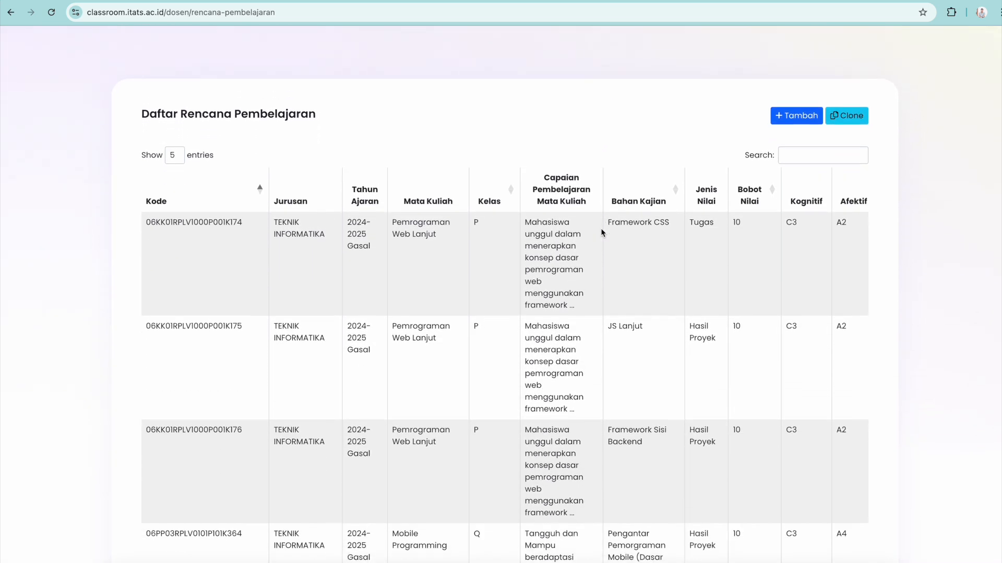
scroll(600, 227, "up", 10)
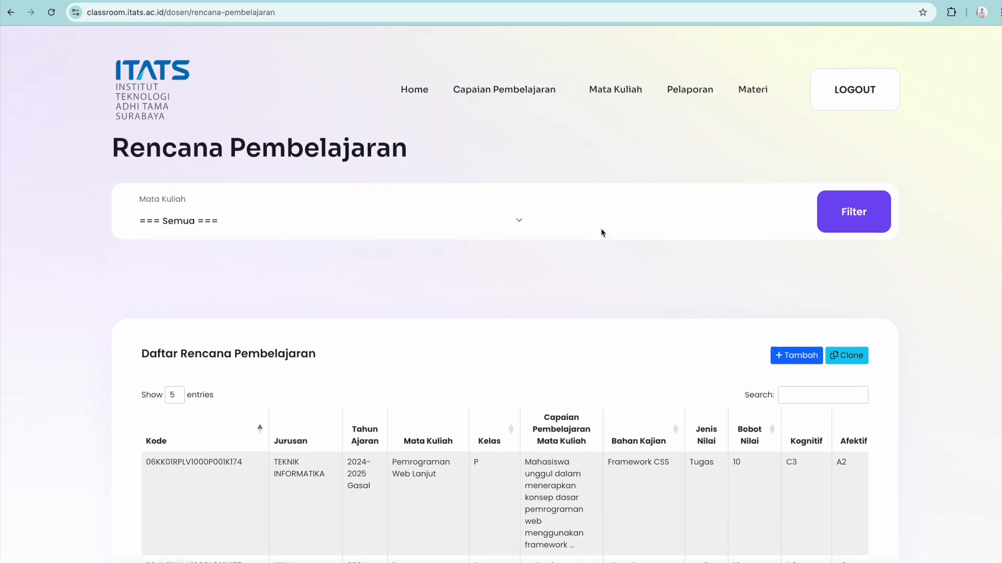
- Filter the learning plans by "TEKNIK INFORMATIKA | Pemrograman Web Lanjut | P" and review the listed rows
left_click(477, 219)
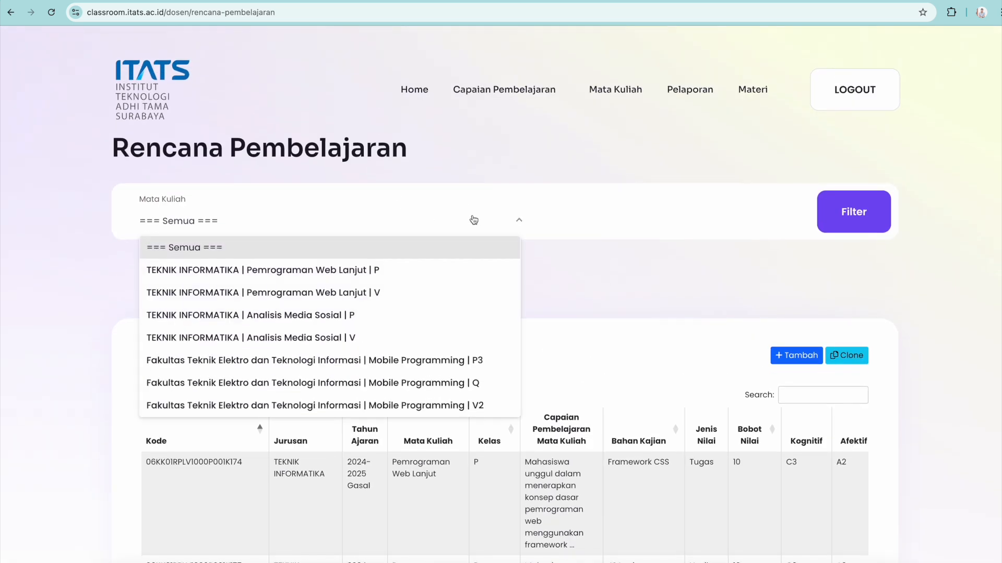
left_click(446, 271)
left_click(862, 222)
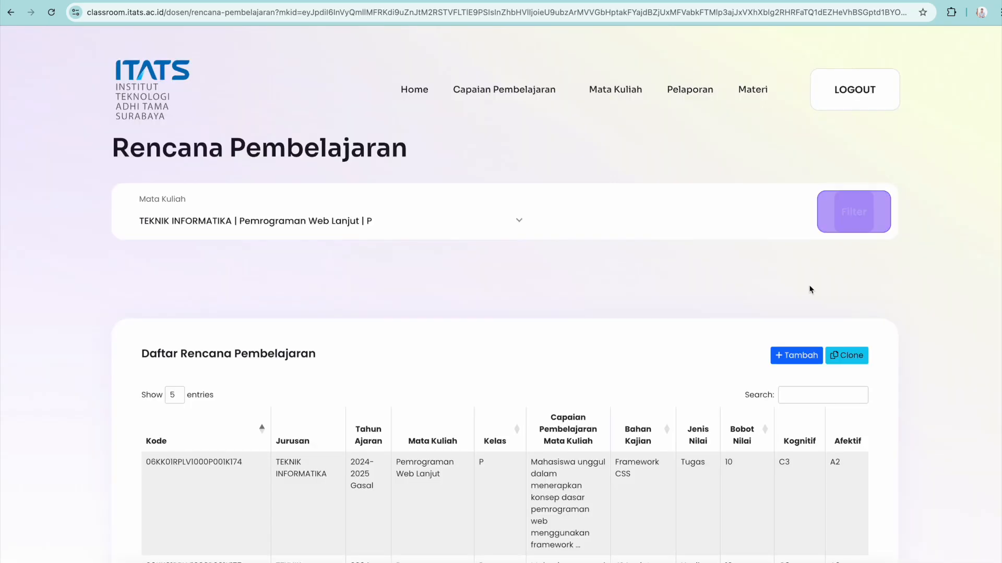
scroll(786, 346, "down", 6)
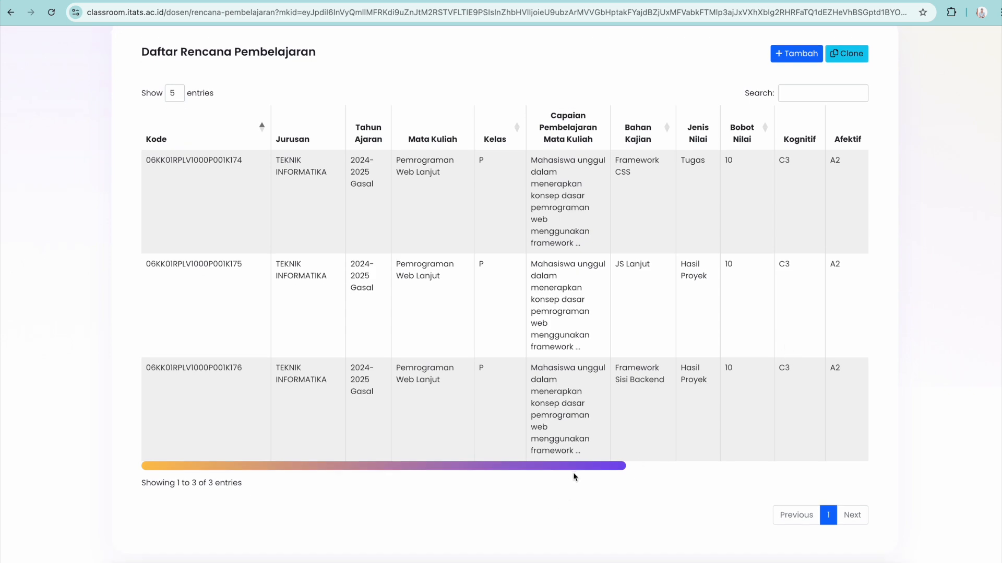
left_click_drag(574, 472, 399, 456)
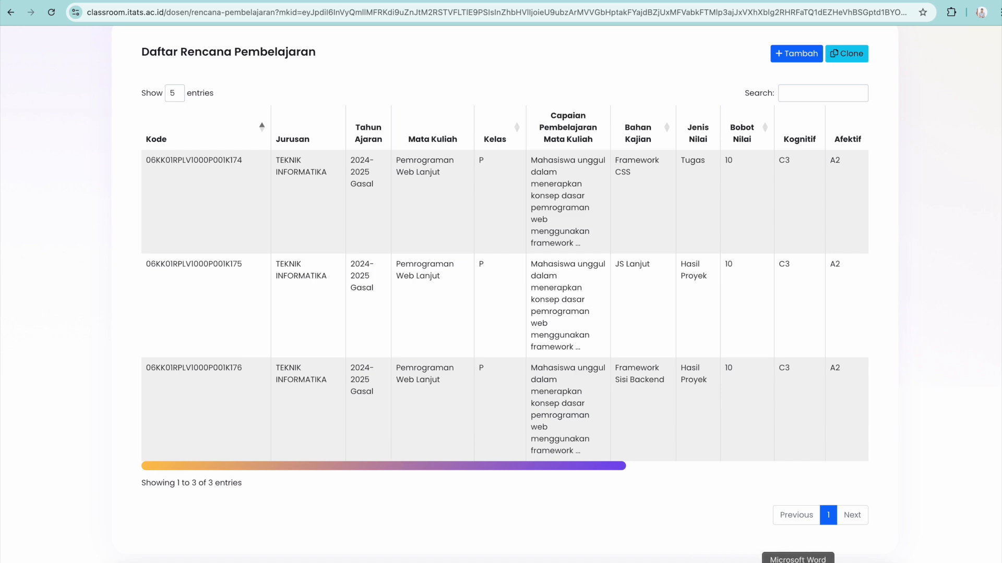
- Compare the listed plans with the KODE and BAHAN KAJIAN columns of the Word table, and return to Chrome
left_click(797, 562)
scroll(586, 362, "down", 3)
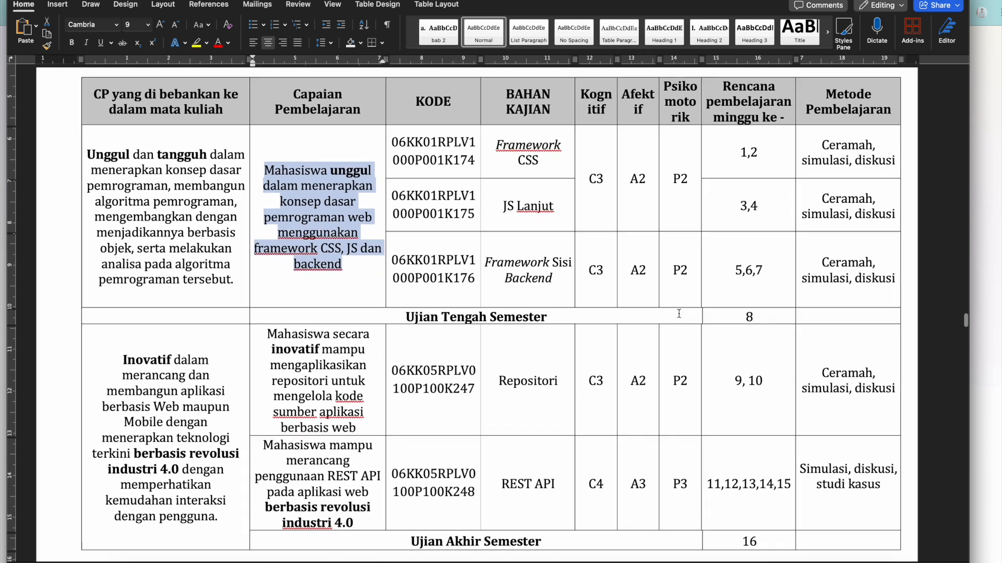
scroll(586, 362, "down", 1)
left_click(556, 261)
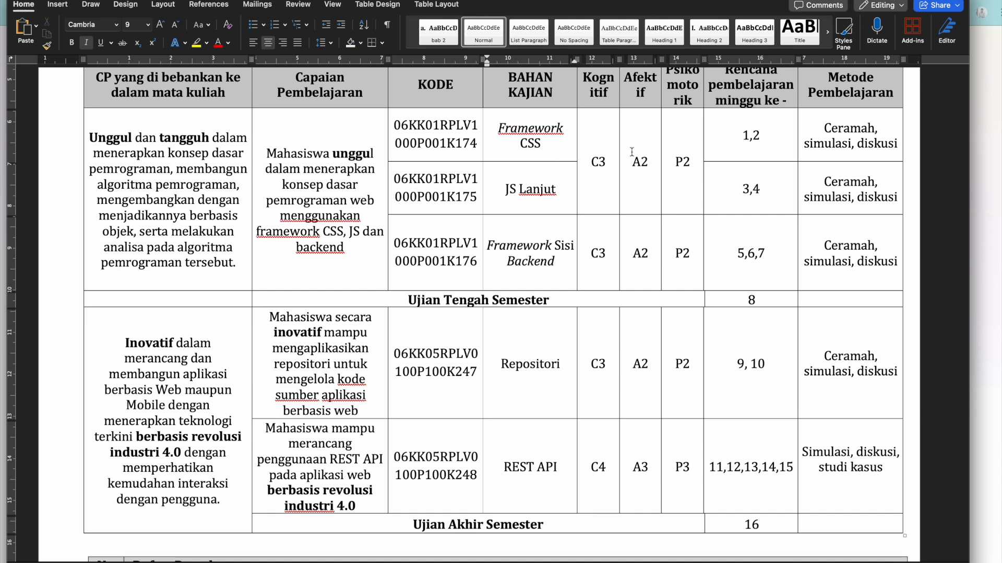
left_click(984, 251)
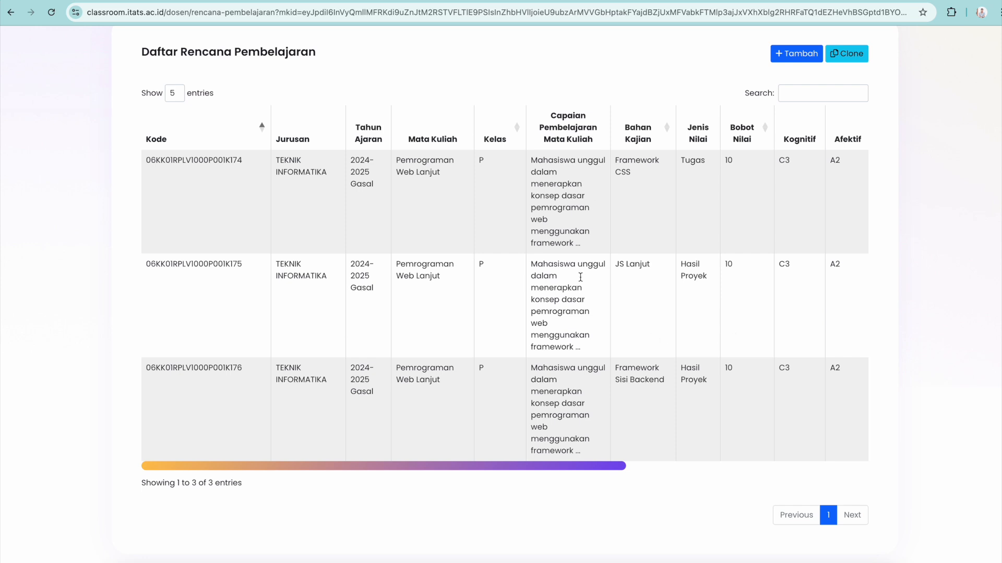
- Compare the remaining columns of the listed learning plans with the Word curriculum table, and return to Chrome
scroll(573, 303, "right", 2)
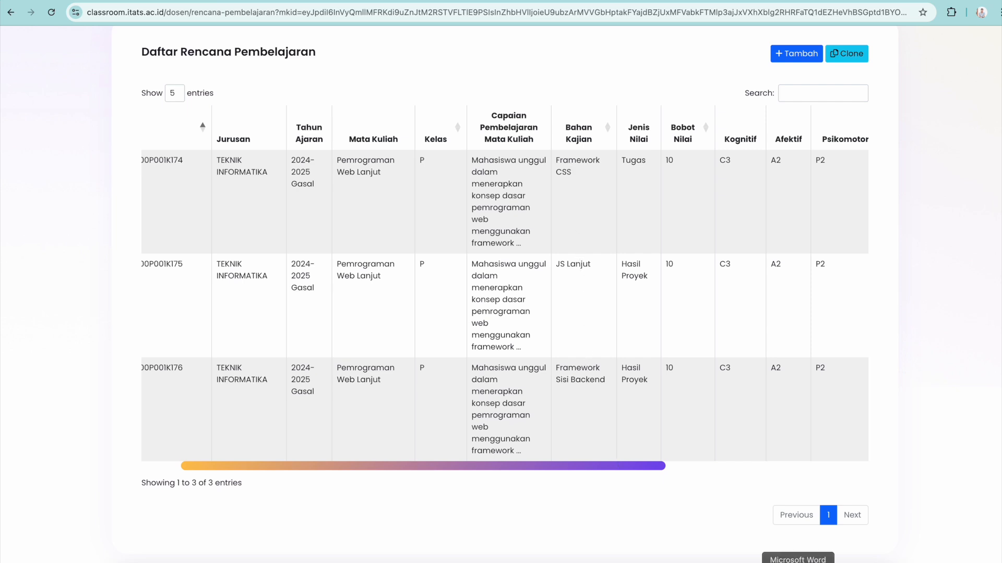
left_click(799, 562)
scroll(608, 408, "down", 1)
scroll(607, 408, "down", 1)
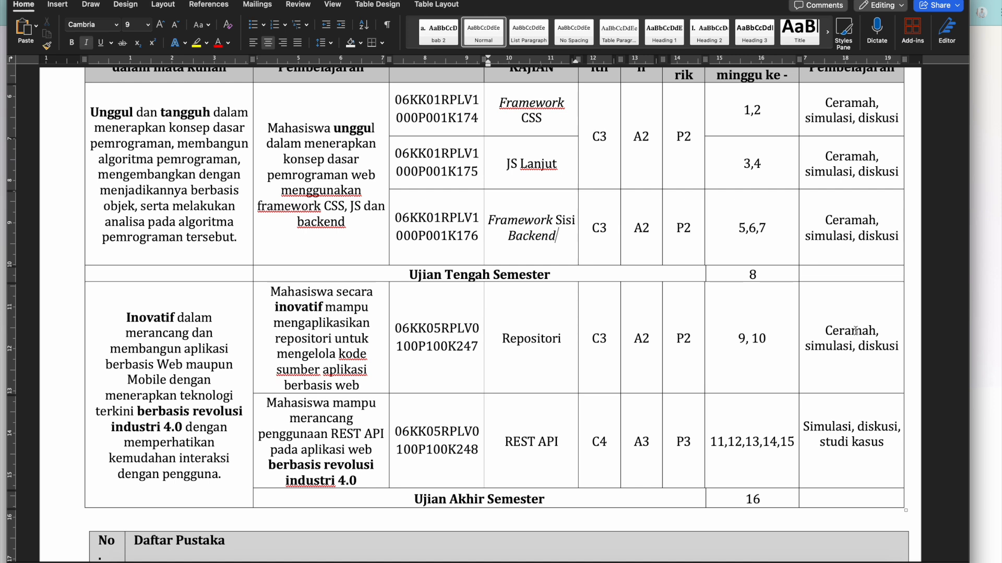
scroll(813, 336, "right", 1)
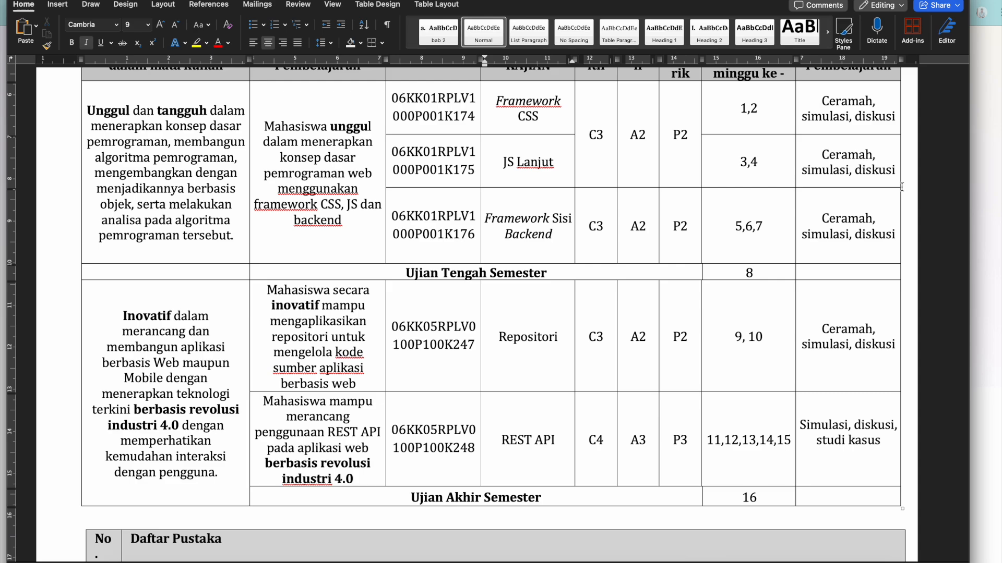
left_click(992, 228)
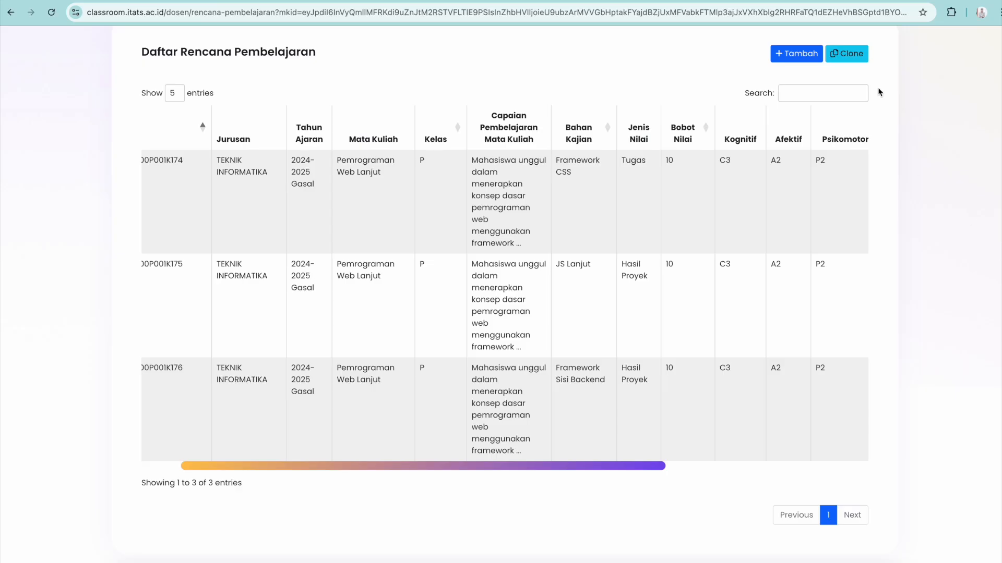
scroll(781, 240, "up", 1)
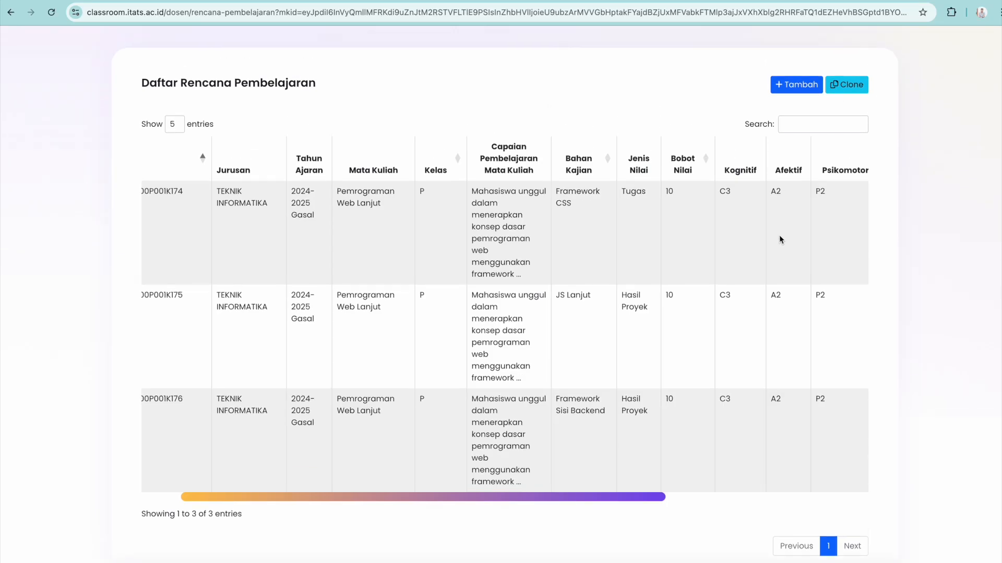
- Start a new learning plan and copy the Repositori row's code 06KK05RPLV0100P100K247 from the Word table into Kode
left_click(797, 90)
left_click(509, 112)
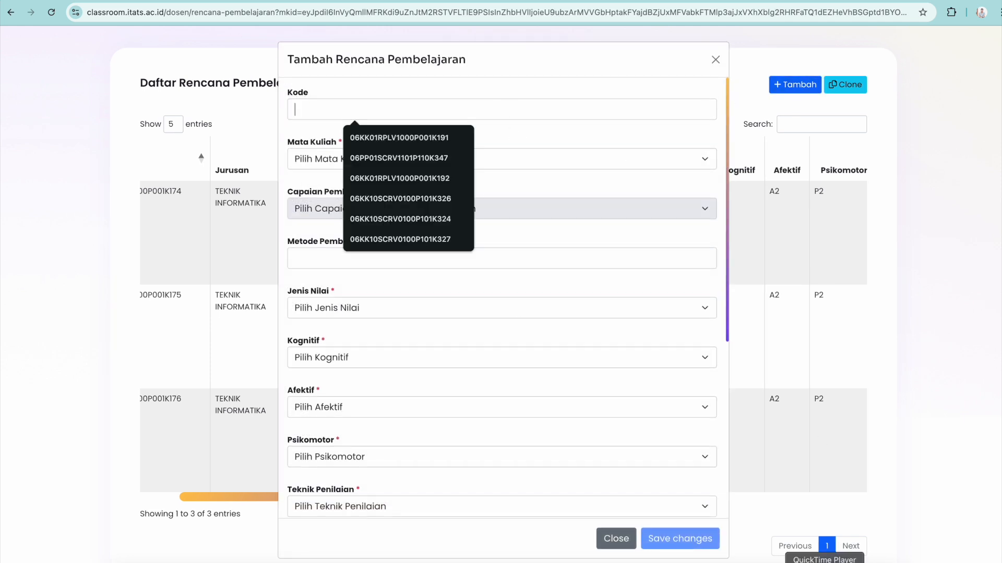
left_click(796, 562)
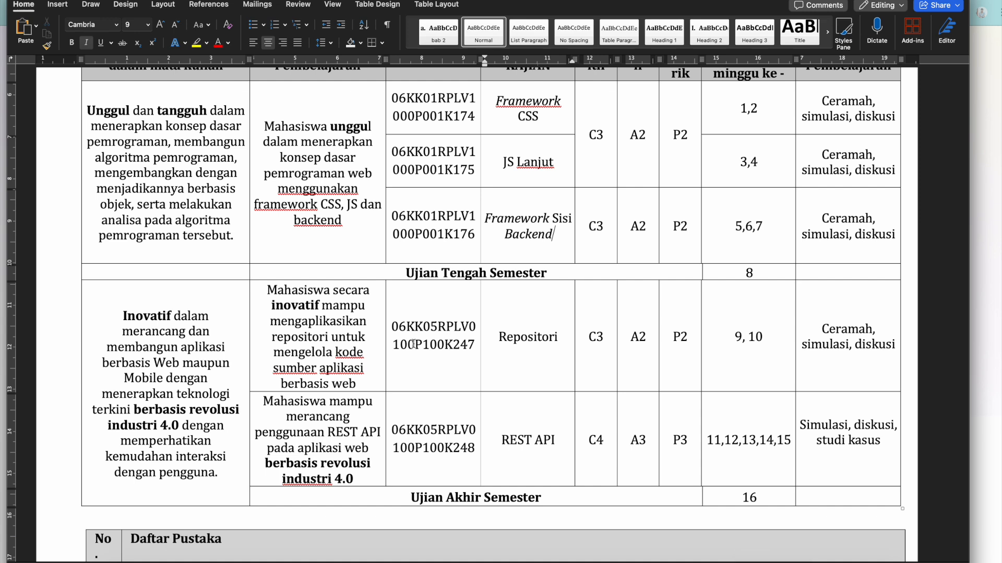
scroll(445, 243, "up", 1)
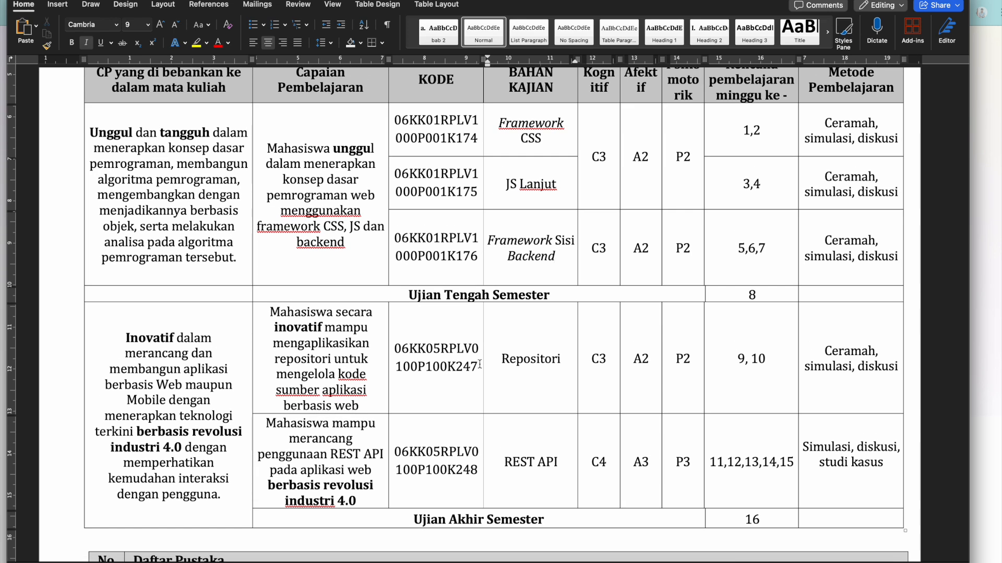
left_click_drag(480, 368, 397, 353)
key("super+c")
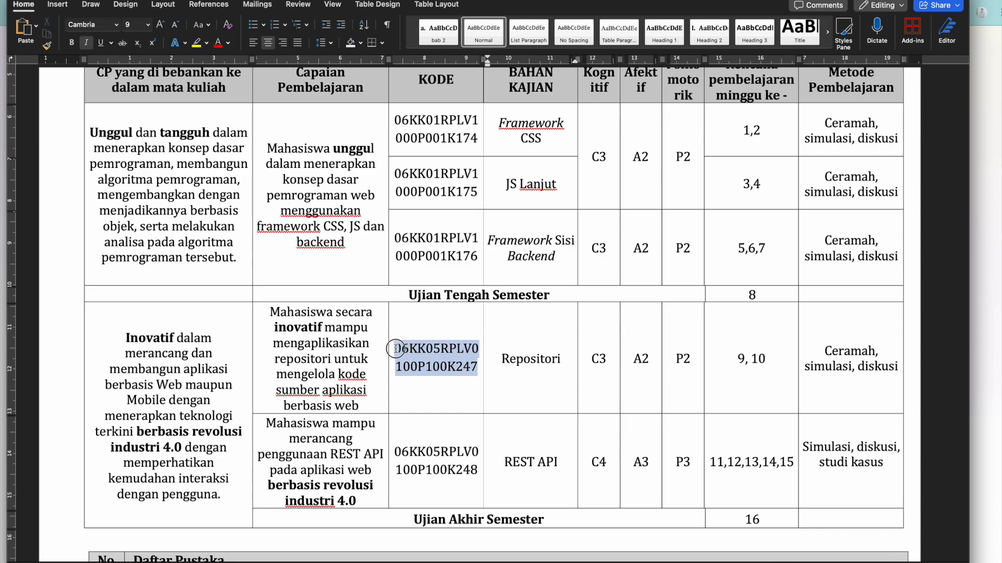
key("super+Tab")
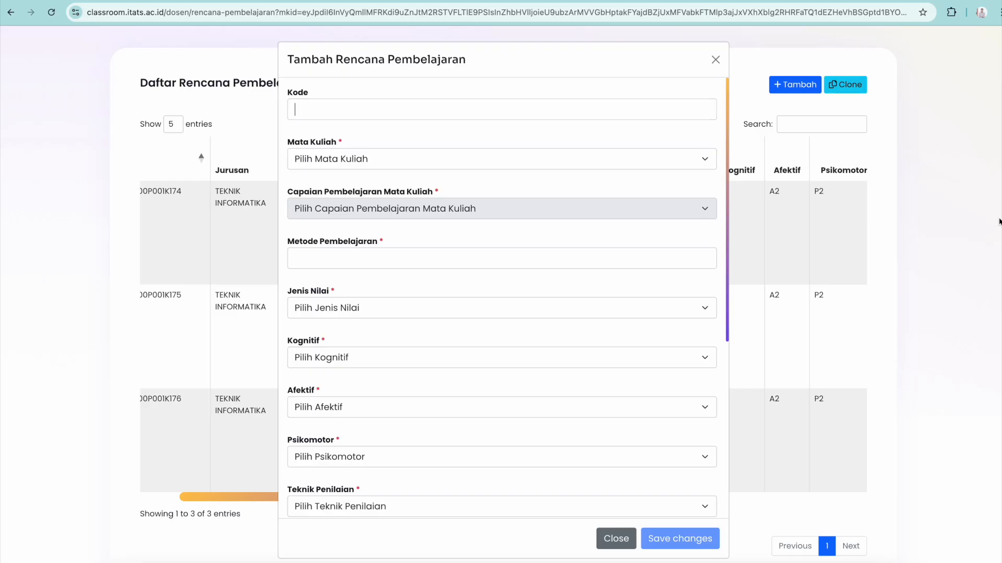
left_click(486, 116)
key("super+v")
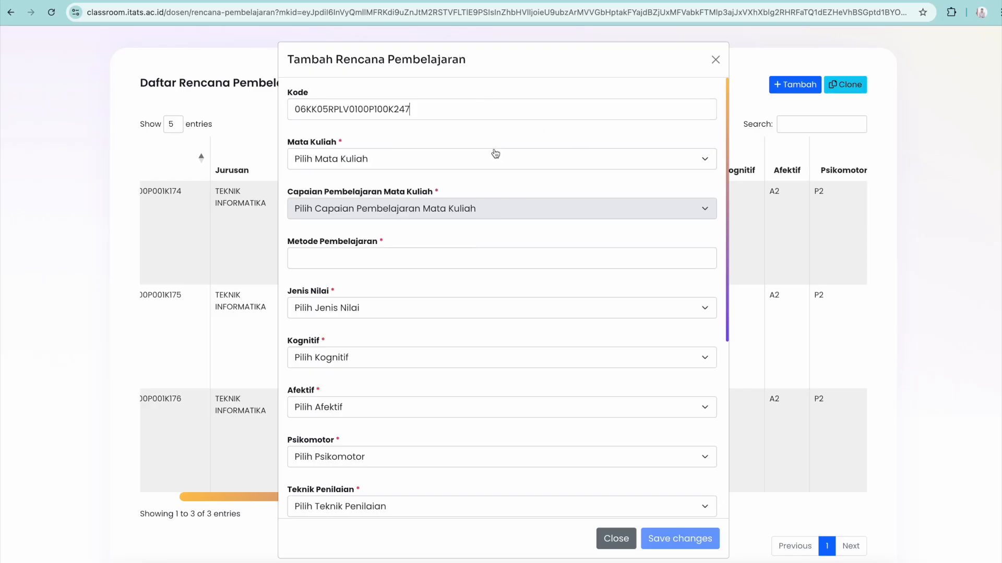
- Set Mata Kuliah to "TEKNIK INFORMATIKA | Pemrograman Web Lanjut | Kelas P" and choose the repositori learning outcome, checking it against the Word table
left_click(496, 158)
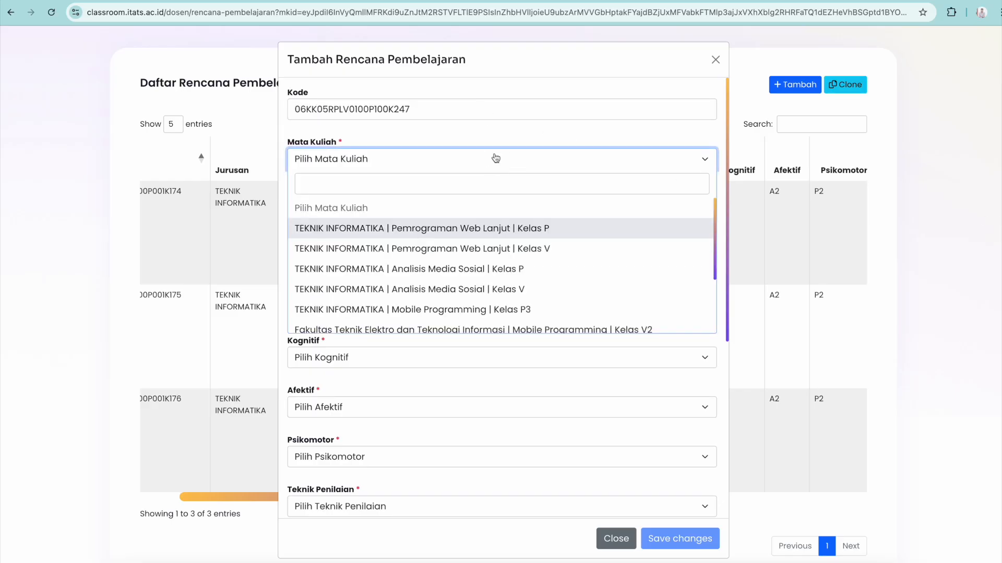
left_click(496, 230)
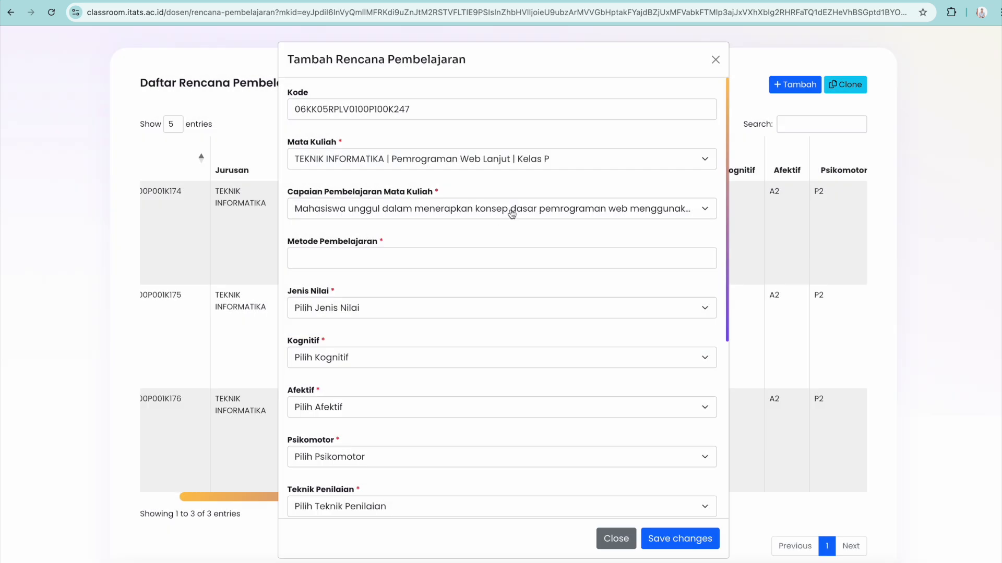
left_click(856, 556)
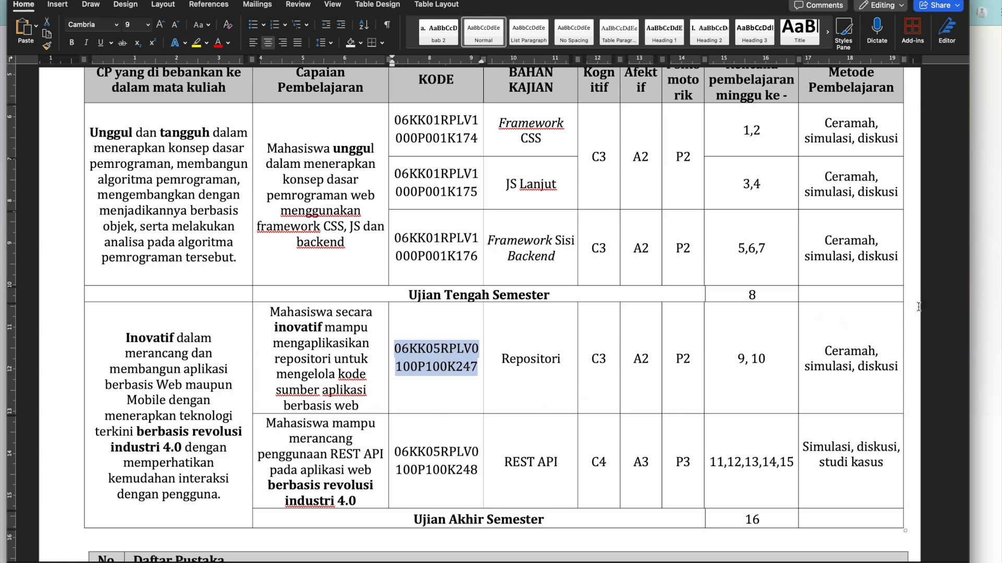
left_click(988, 284)
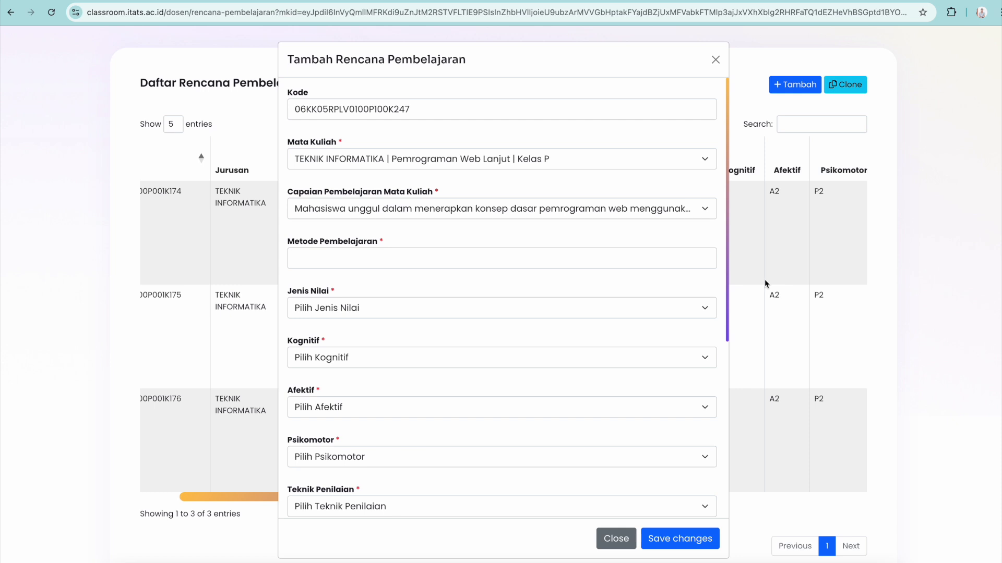
left_click(576, 214)
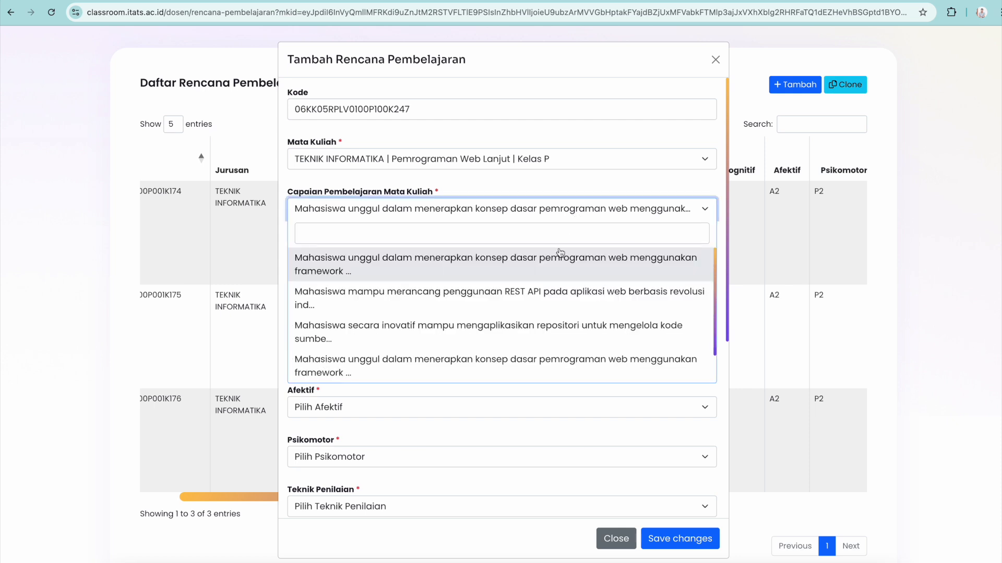
left_click(556, 334)
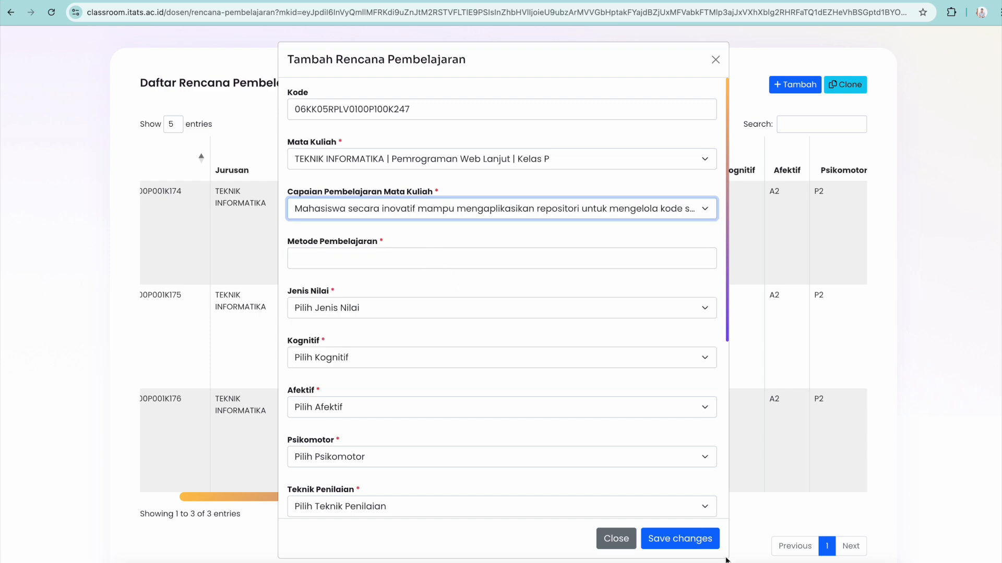
- Check the Repositori row's learning methods in Word, and add Ceramah, Simulasi and Diskusi as Metode Pembelajaran in the Chrome form
left_click(798, 559)
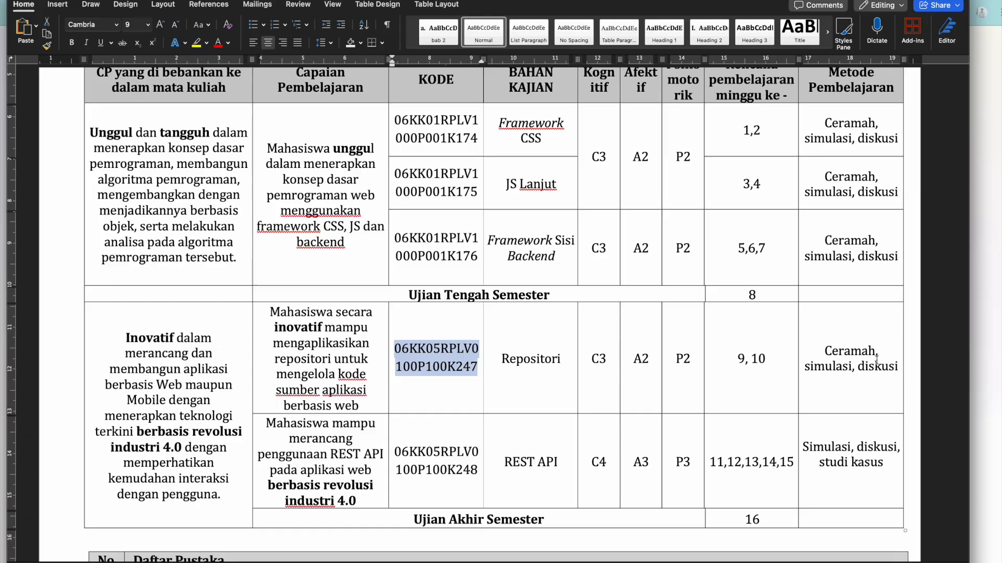
left_click(990, 349)
left_click(444, 265)
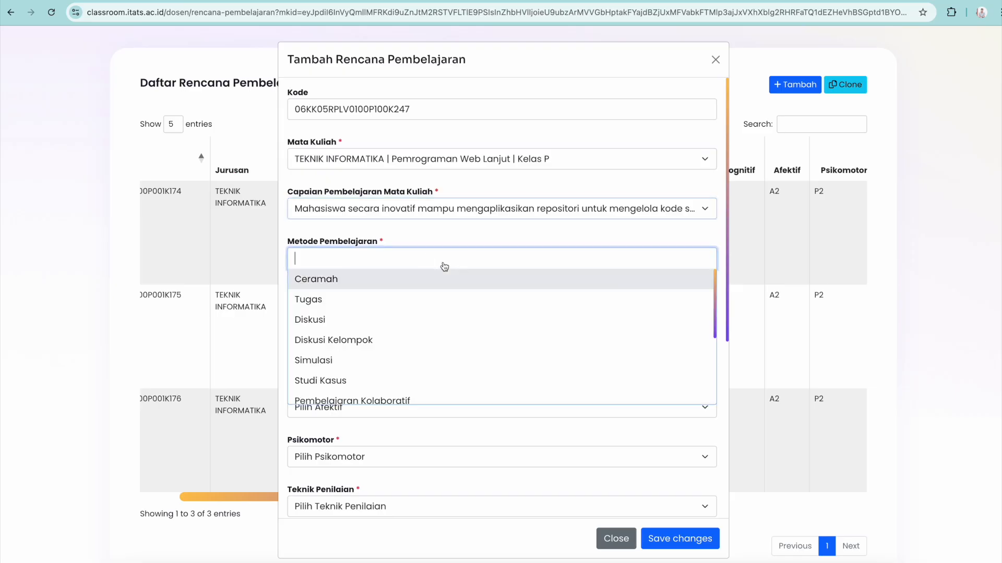
type("cer")
left_click(399, 281)
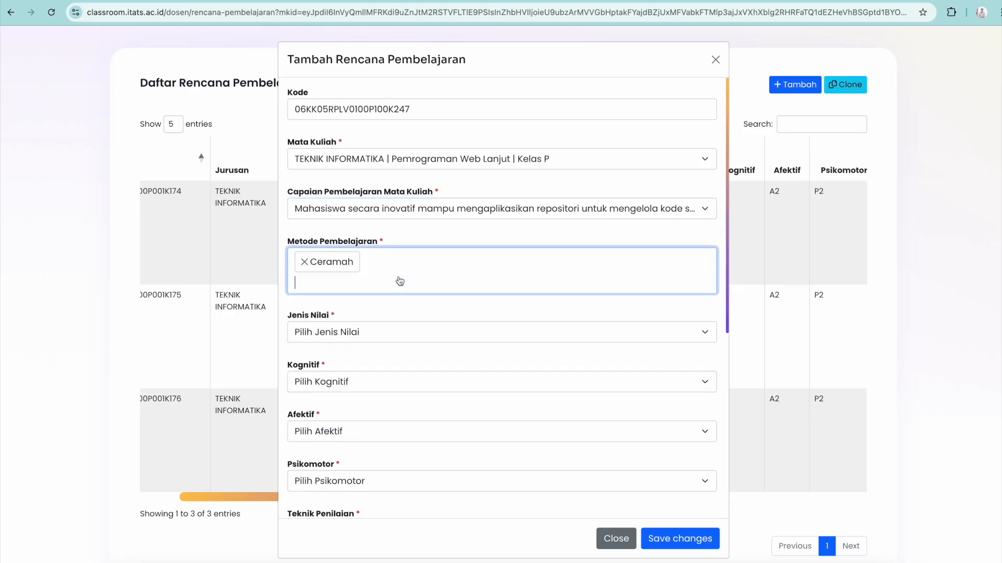
type("sim")
left_click(369, 302)
type("disk")
left_click(366, 304)
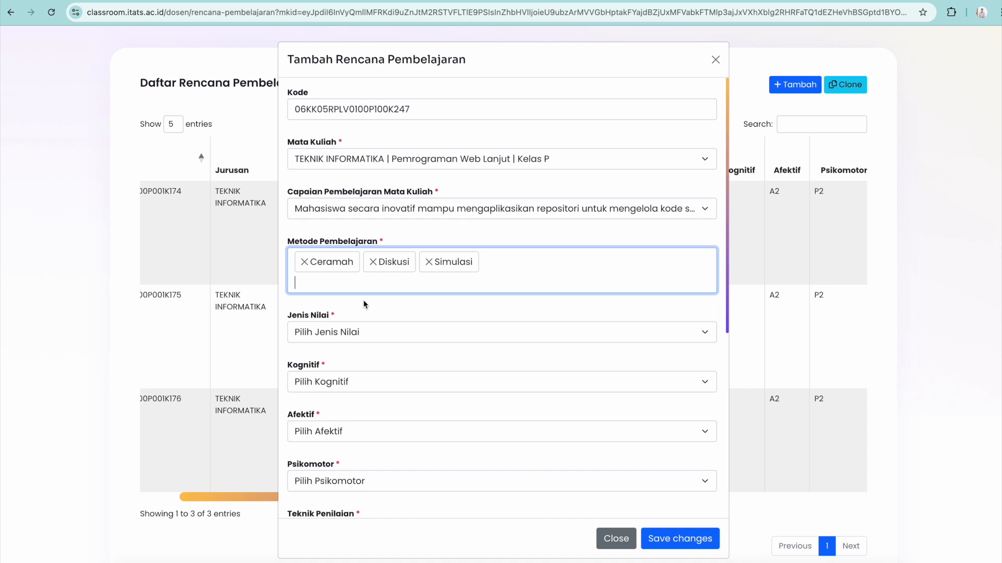
- Set the learning plan's Jenis Nilai to Hasil Proyek
left_click(373, 334)
scroll(379, 422, "down", 1)
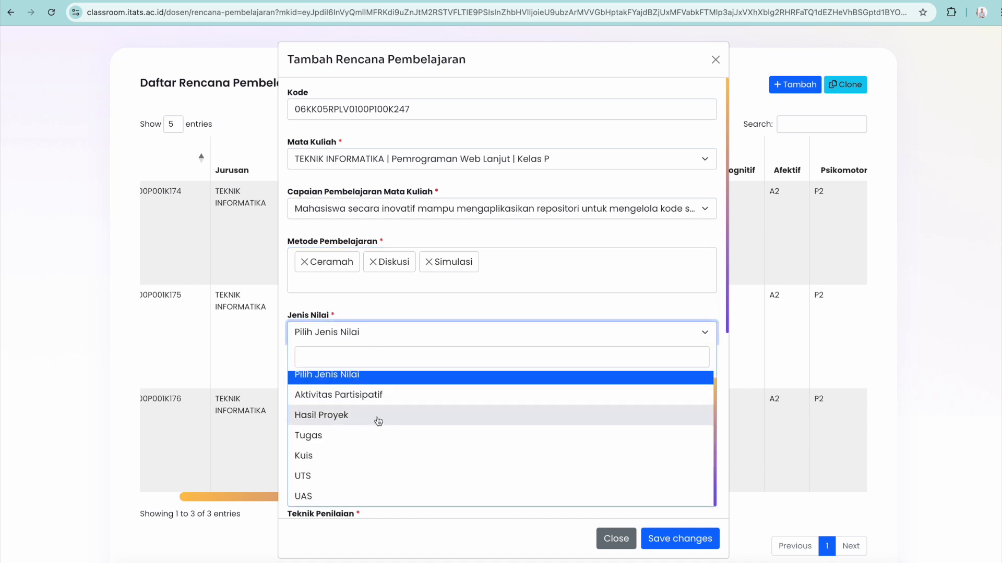
left_click(383, 415)
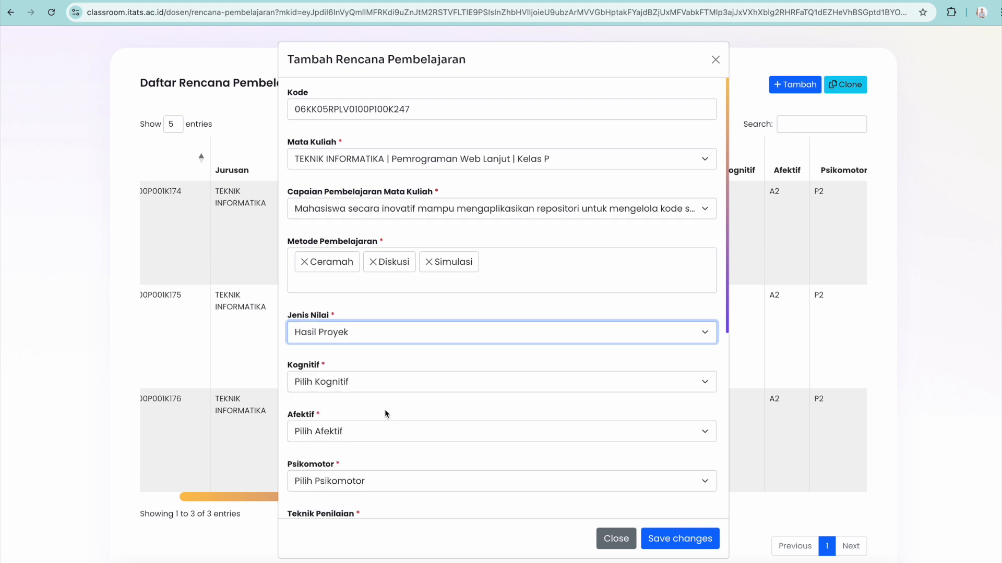
- Look up the Repositori row's levels in Word, and set Kognitif to C3, Afektif to A2 and Psikomotor to P2 in the Chrome form
left_click(384, 390)
left_click(385, 389)
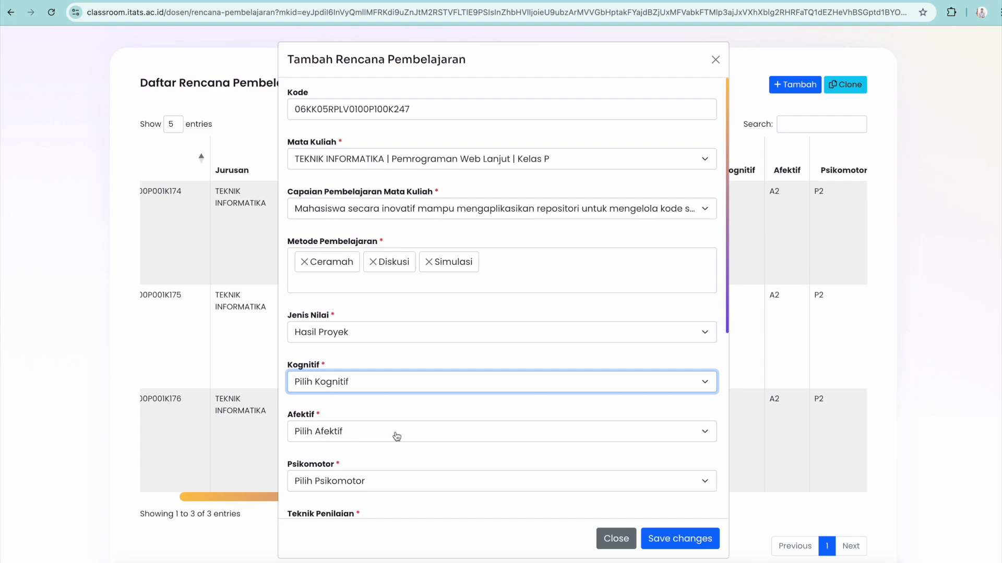
scroll(477, 454, "down", 1)
left_click(798, 562)
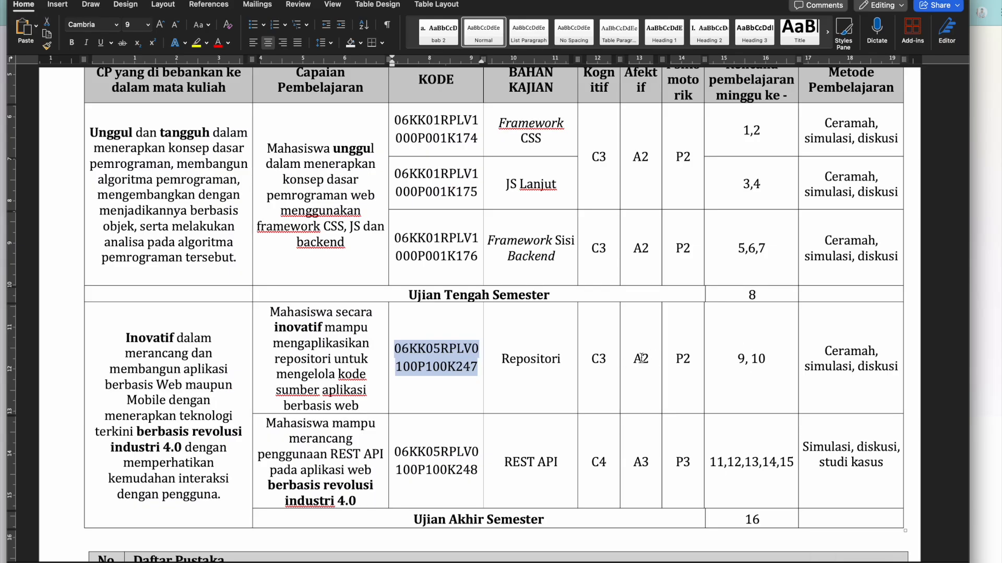
scroll(688, 365, "up", 1)
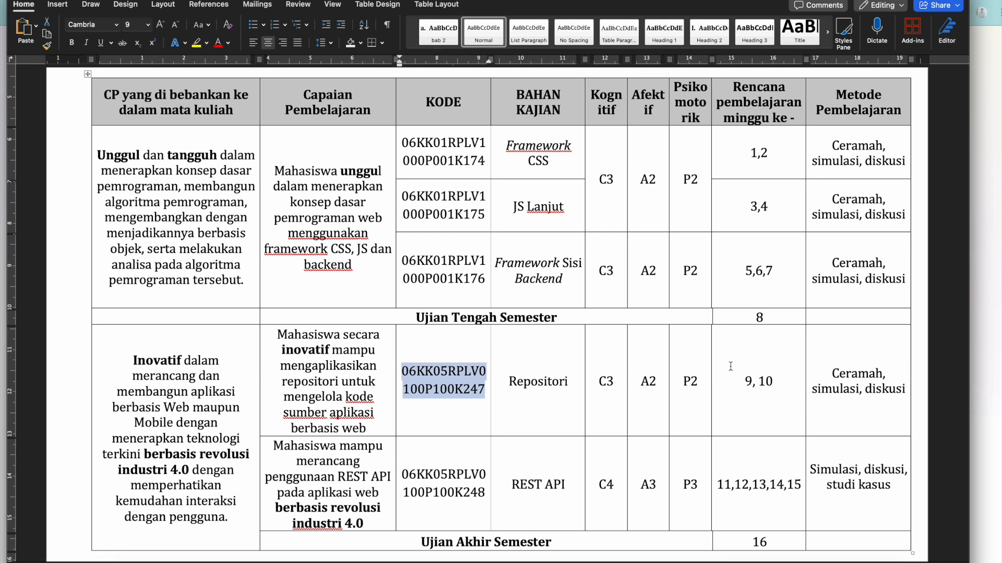
left_click(991, 296)
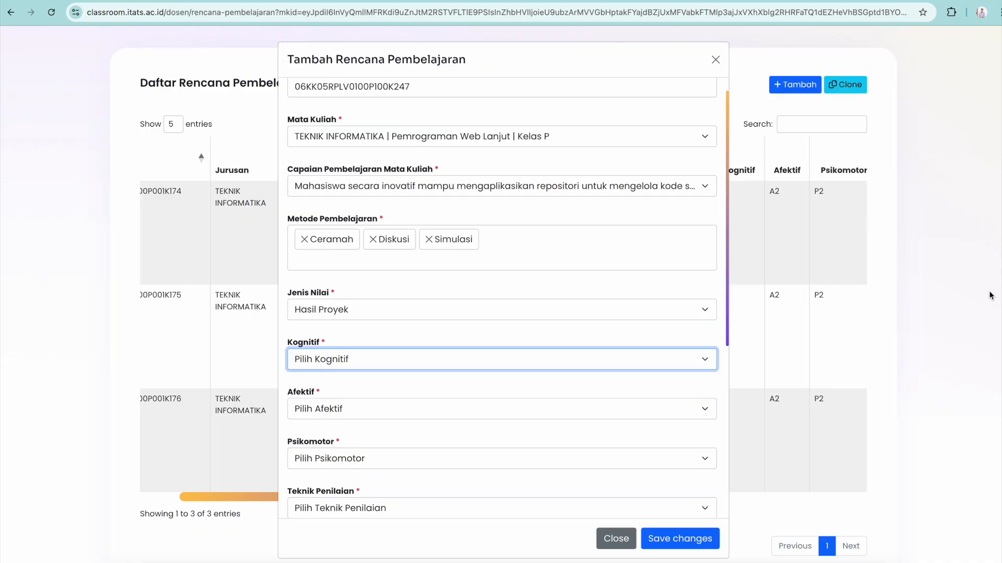
left_click(467, 359)
left_click(359, 468)
left_click(356, 412)
left_click(333, 503)
left_click(332, 461)
left_click(328, 386)
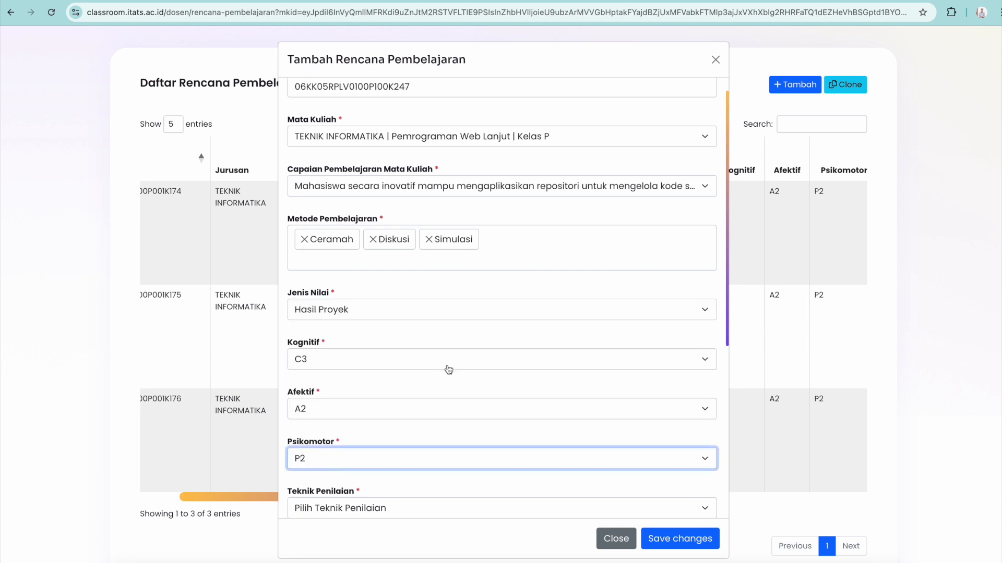
- Review the assessment technique options and set Teknik Penilaian to Unjuk Kerja
scroll(446, 365, "down", 5)
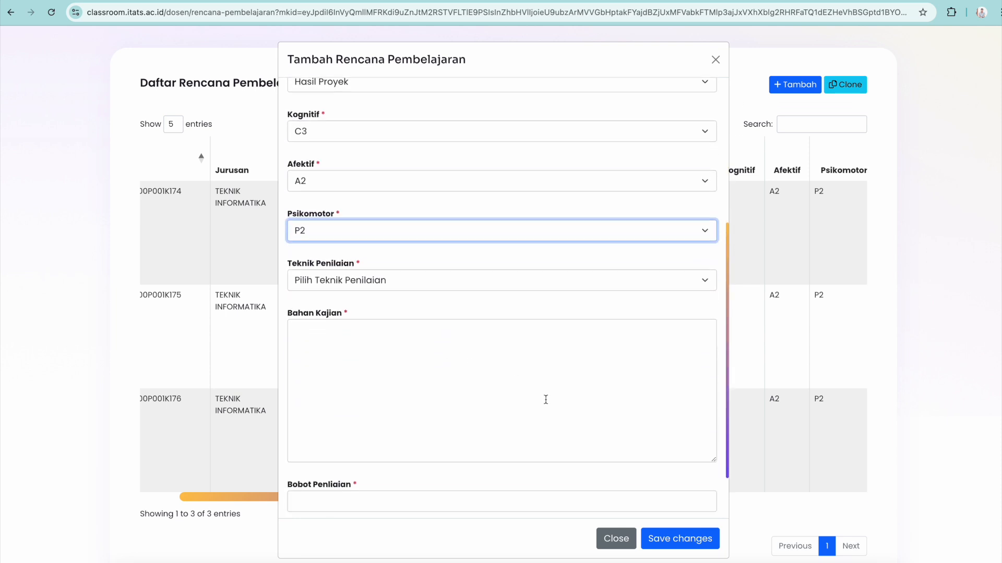
left_click(601, 284)
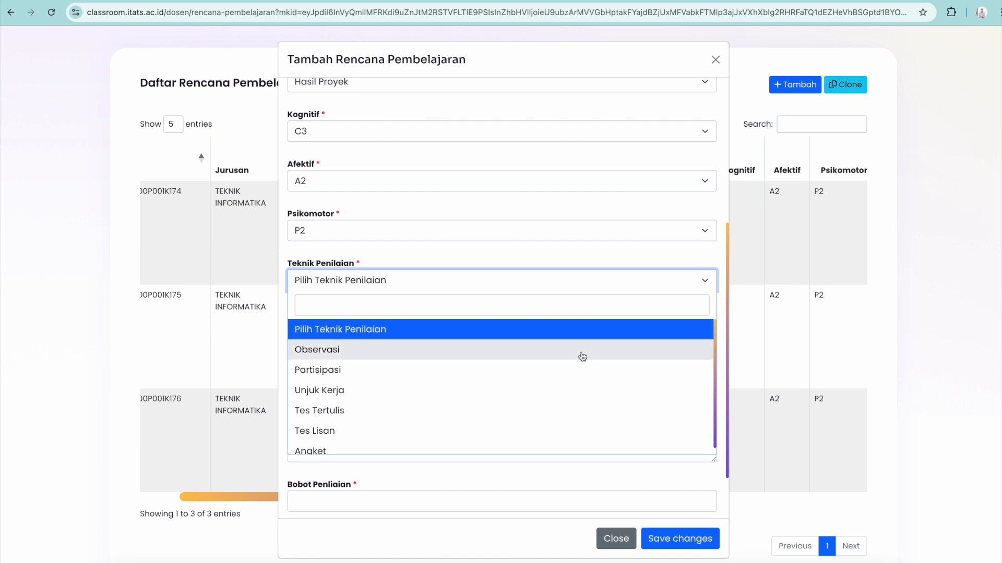
scroll(582, 356, "down", 1)
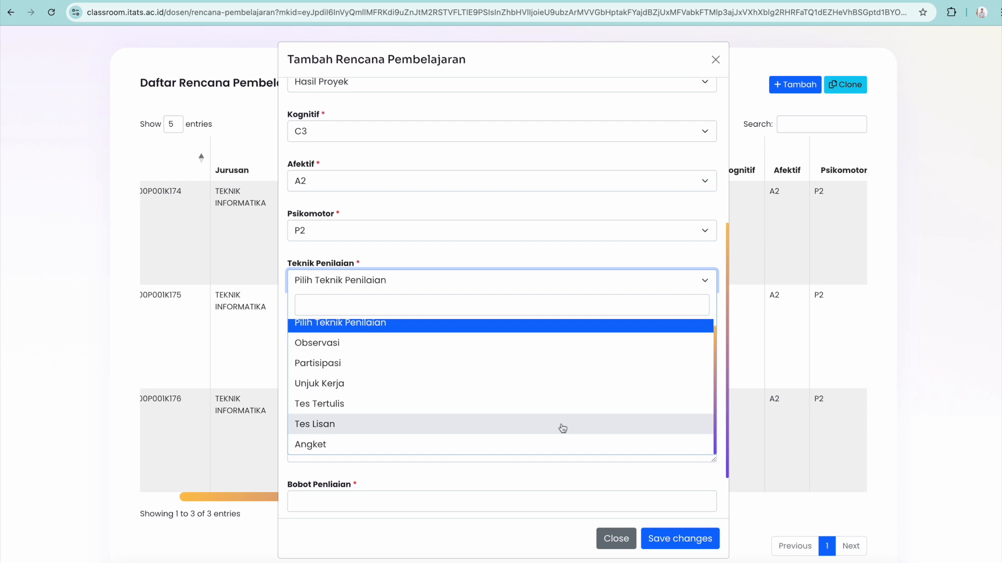
scroll(574, 387, "up", 1)
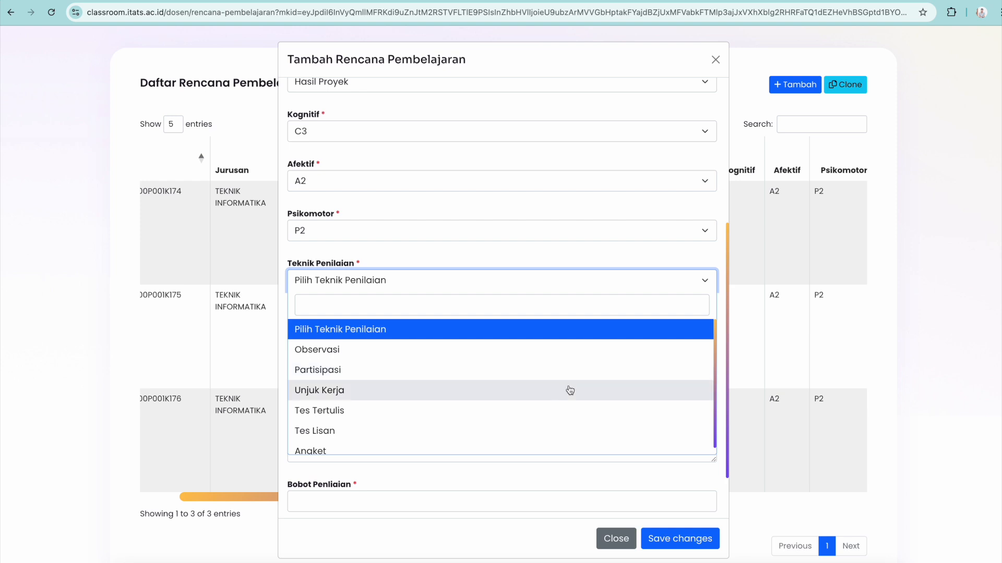
left_click(569, 391)
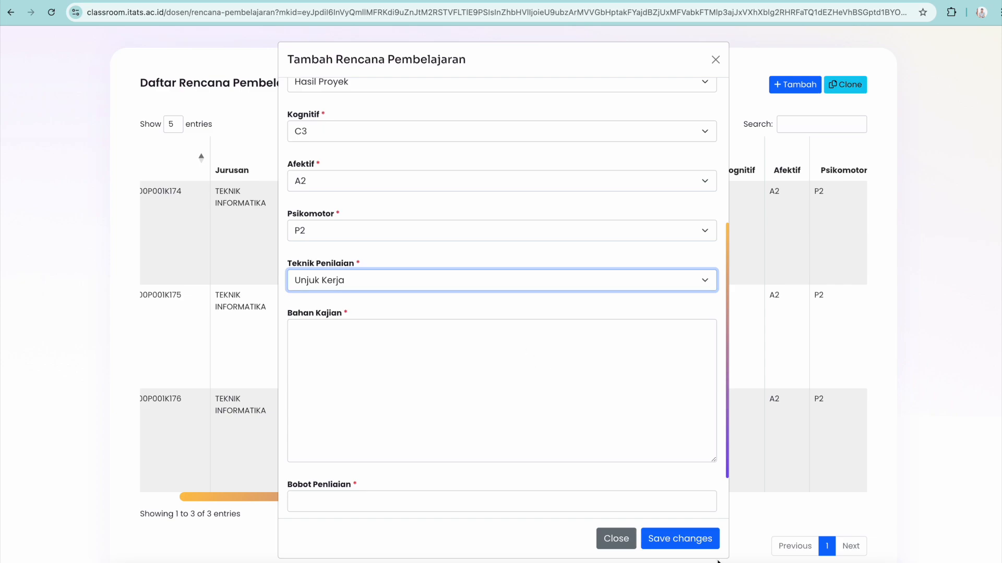
- Copy the study topic "Repositori" from the Word table into the Bahan Kajian field of the Chrome form
left_click(798, 562)
left_click_drag(576, 385, 507, 388)
key("cmd+c")
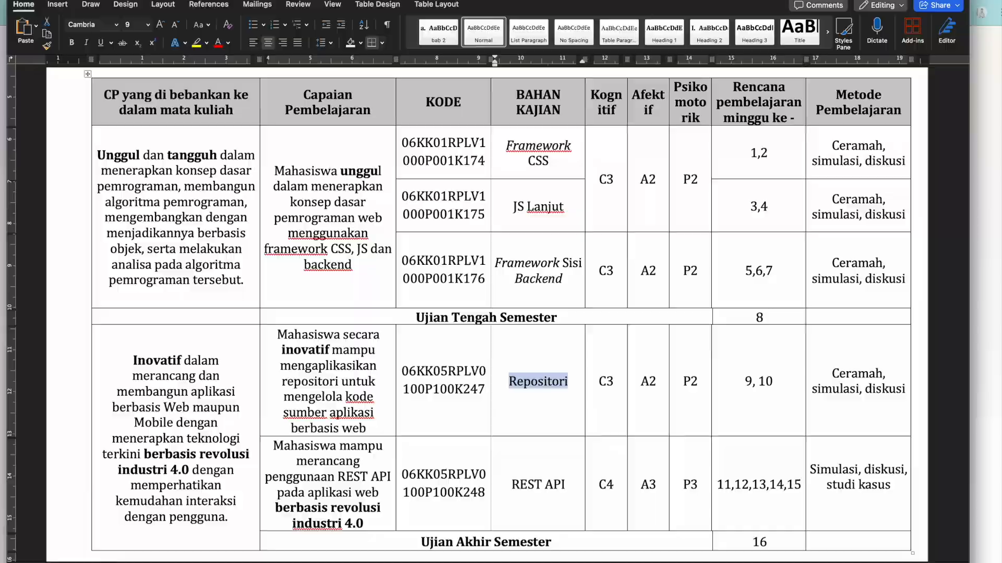
left_click(984, 198)
left_click(477, 336)
key("cmd+v")
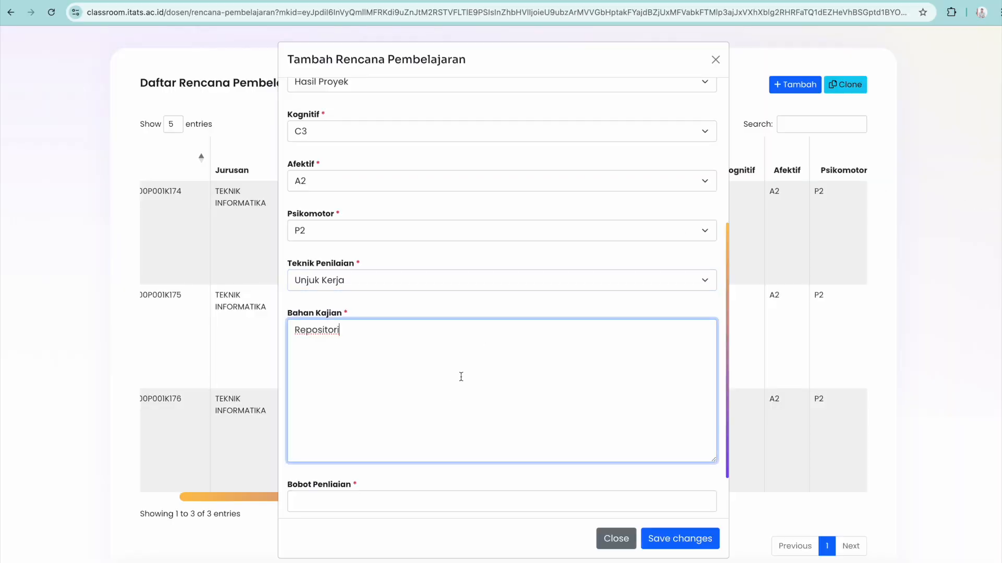
- Set the Repositori plan's Bobot Penilaian to 10 and enter "-" as its Catatan
scroll(459, 386, "down", 2)
left_click(418, 436)
type("10")
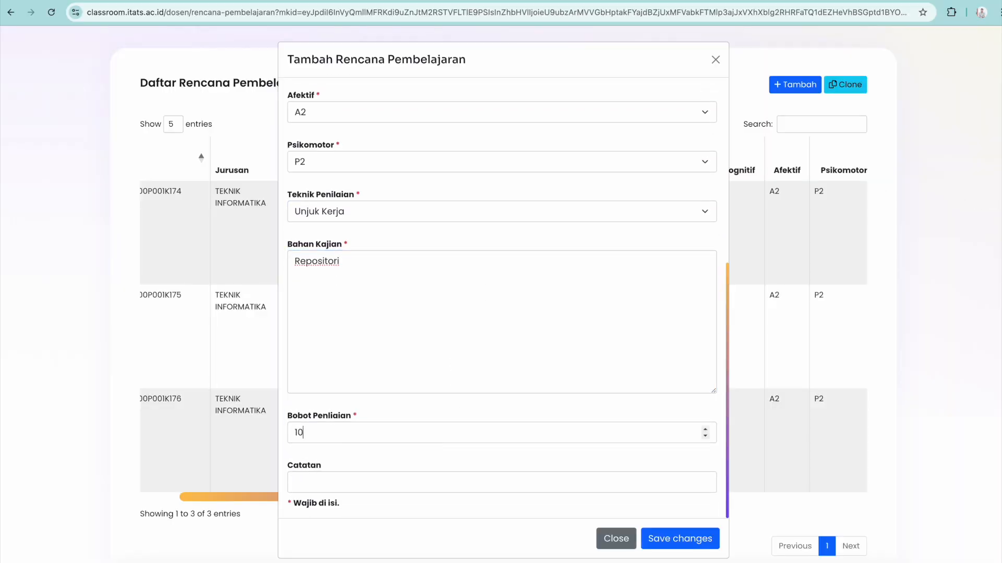
scroll(417, 496, "down", 3)
scroll(416, 477, "up", 2)
scroll(416, 476, "down", 2)
left_click(410, 491)
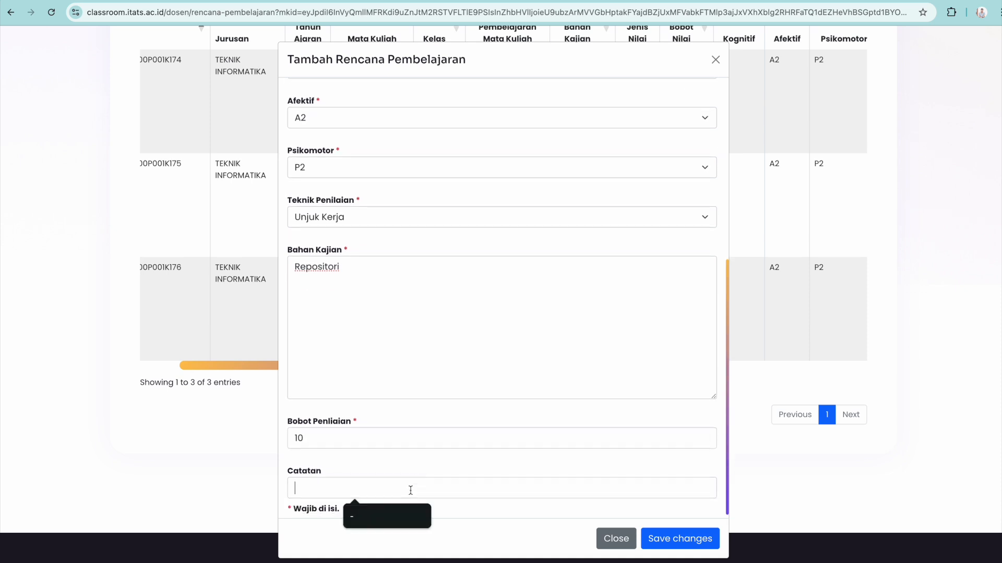
type("-")
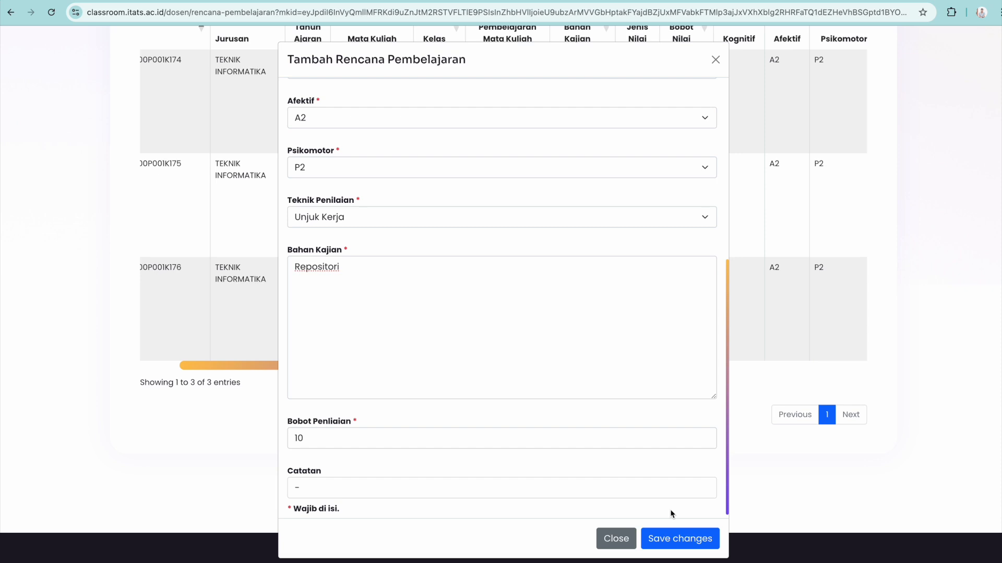
- Review the filled-in Repositori learning plan, save it, and check its entry in the list
scroll(637, 405, "up", 5)
scroll(637, 407, "up", 2)
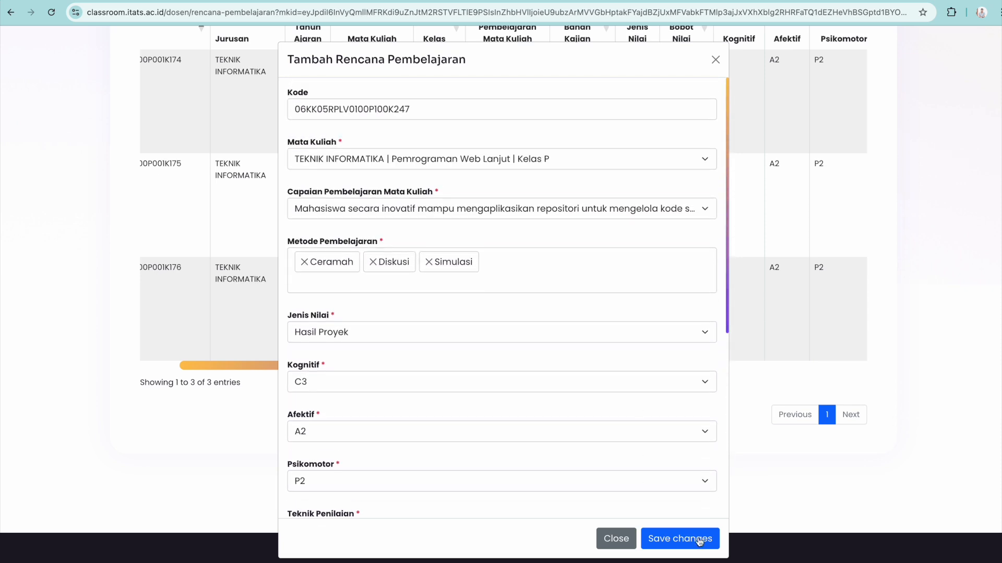
left_click(699, 543)
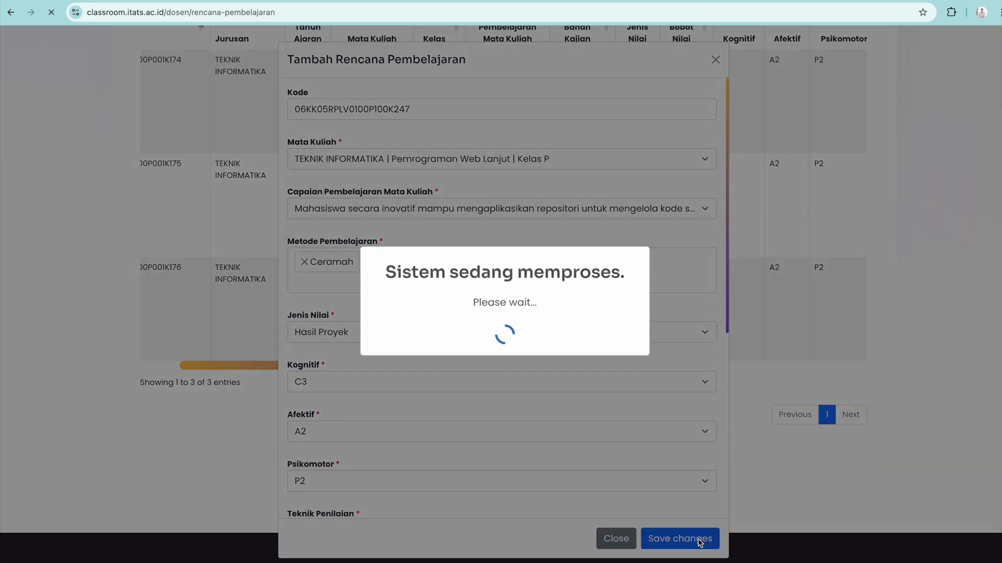
scroll(699, 539, "down", 8)
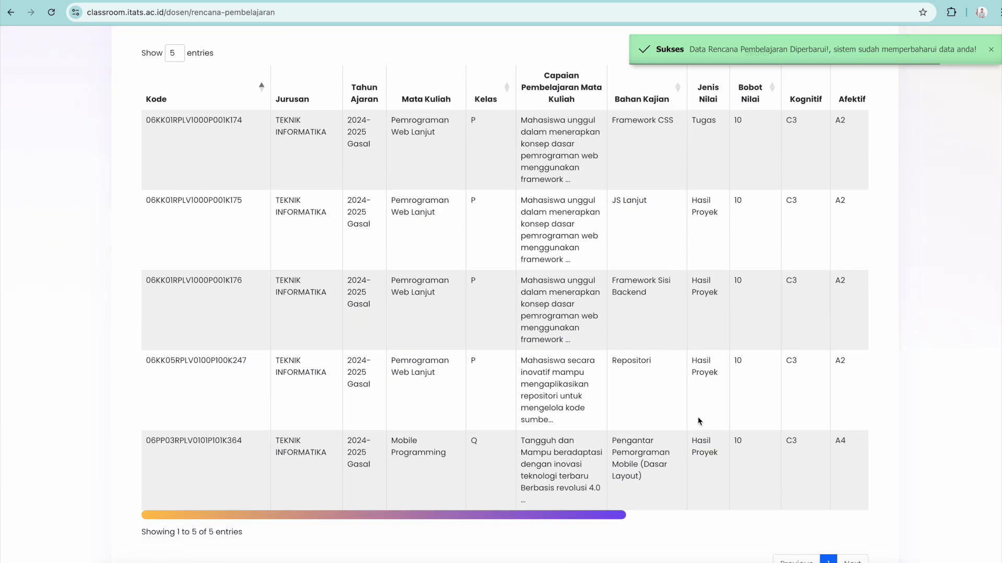
- Filter the learning plan list to the course TEKNIK INFORMATIKA | Pemrograman Web Lanjut | P
scroll(697, 415, "up", 8)
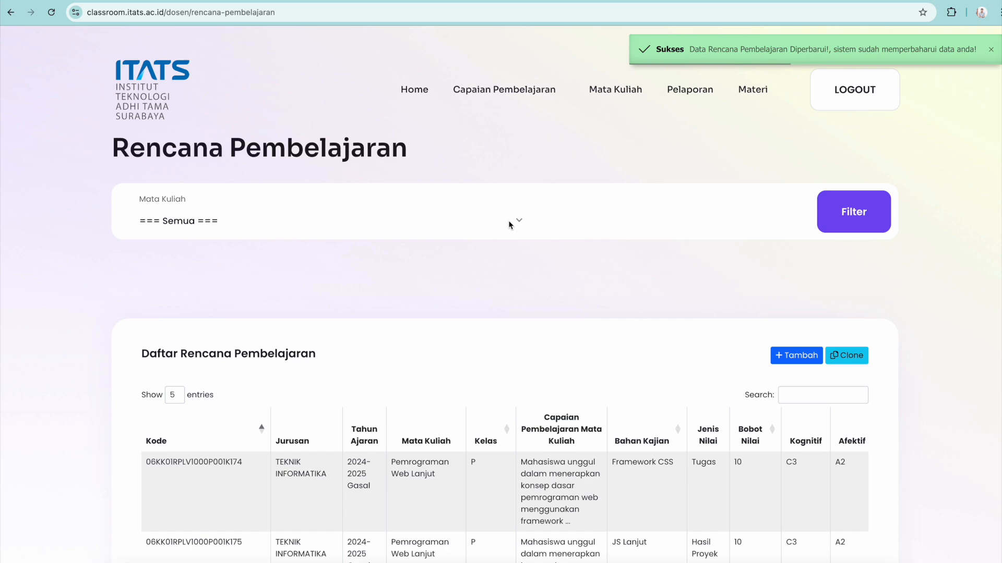
left_click(390, 230)
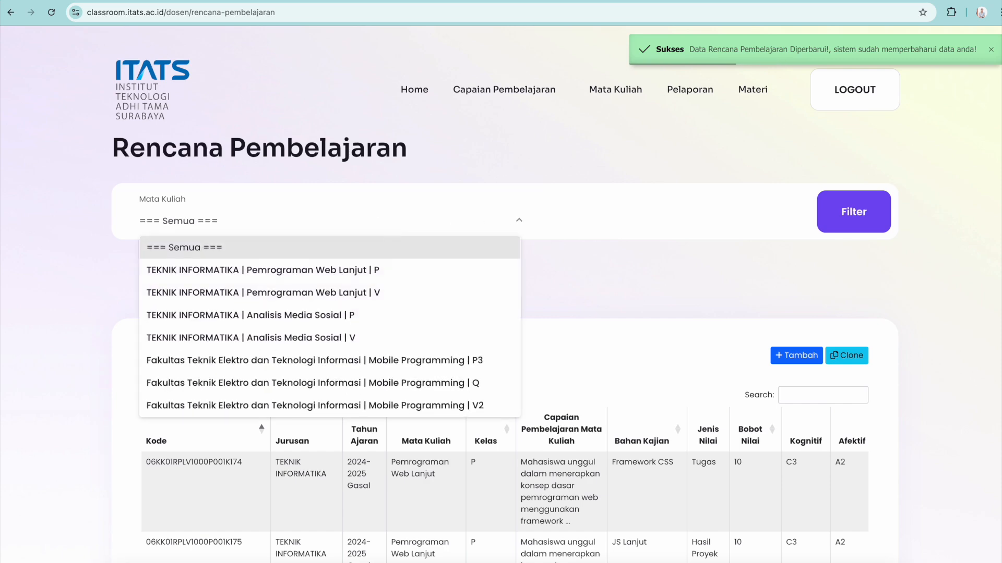
left_click(385, 265)
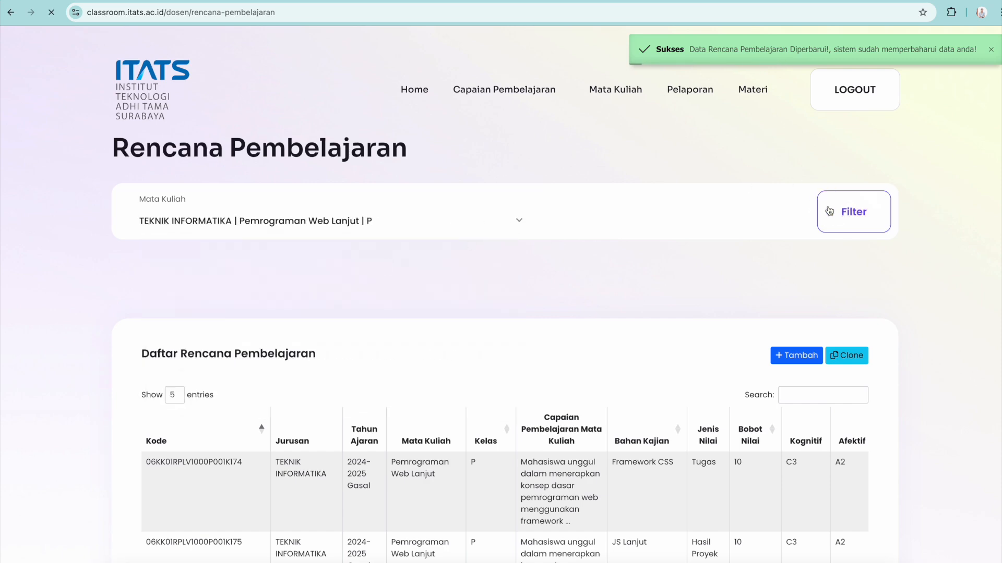
left_click(827, 209)
scroll(788, 319, "down", 6)
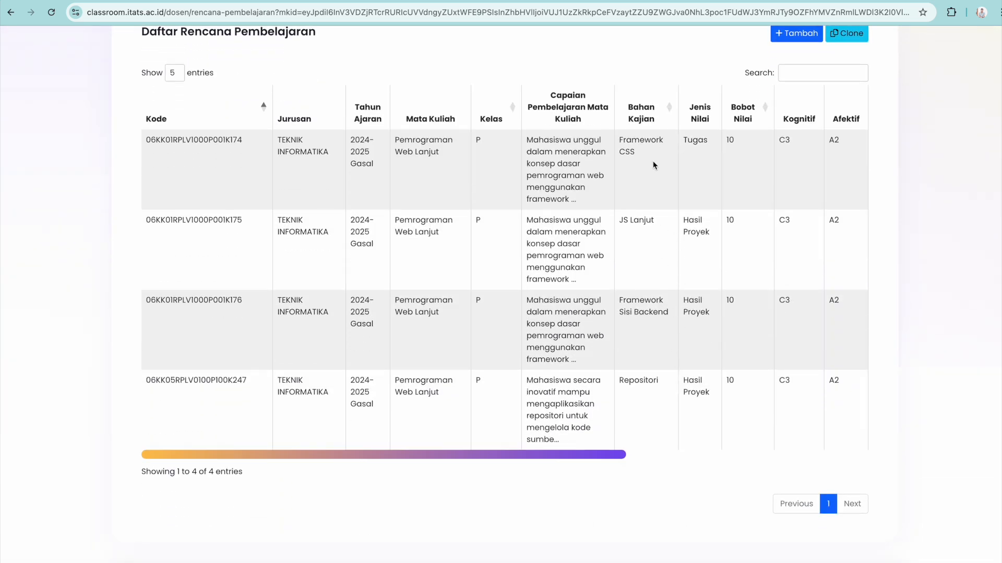
- Copy the REST API row's code 06KK05RPLV0100P100K248 from Word into the Kode field of a new learning plan in Chrome
left_click(797, 561)
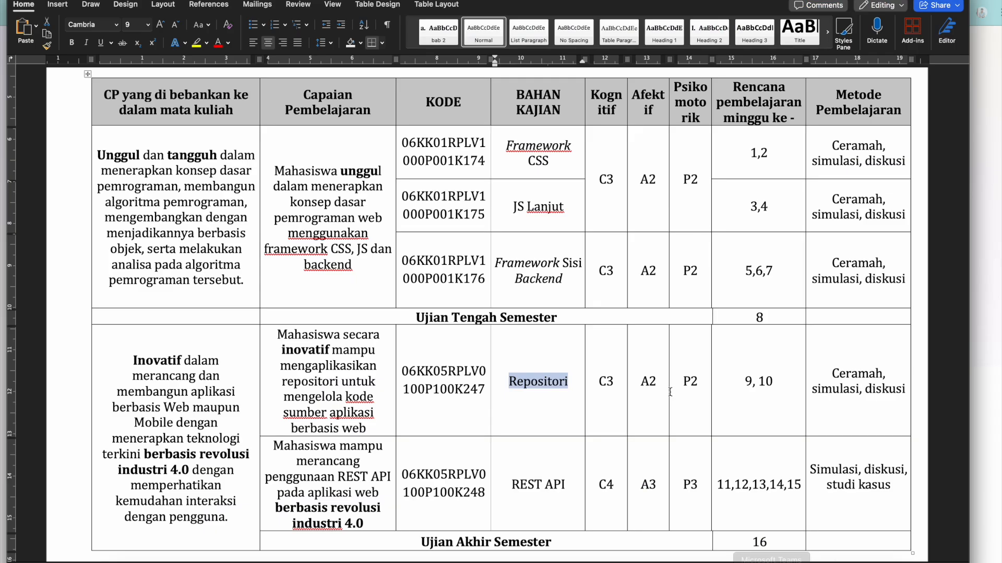
scroll(569, 420, "down", 4)
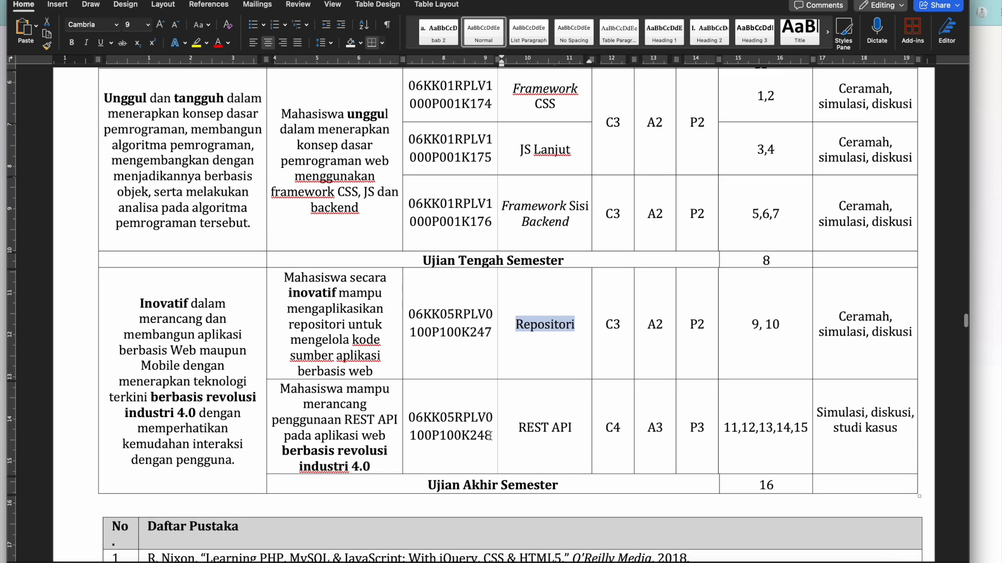
left_click_drag(491, 436, 411, 421)
key("ctrl+c")
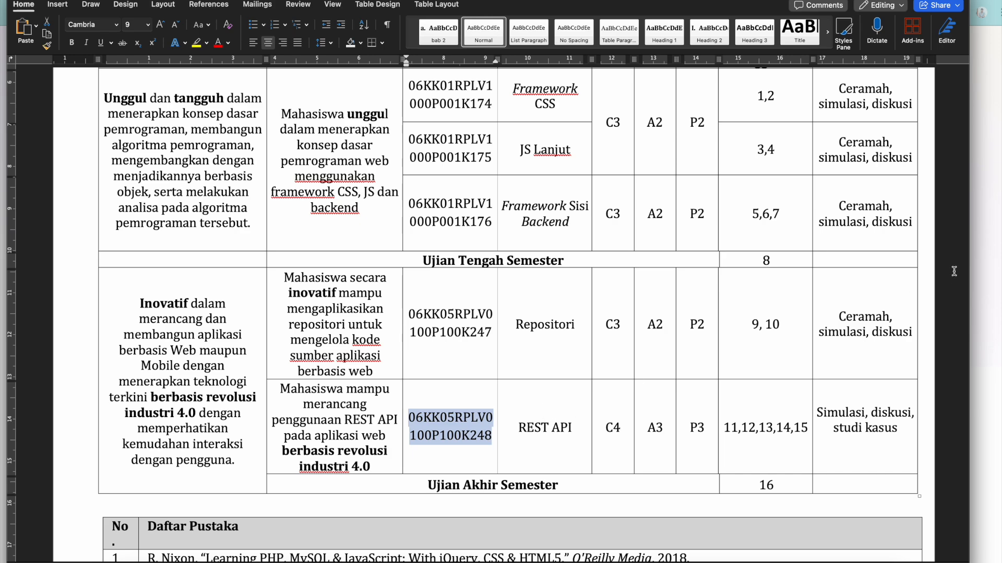
key("super+Tab")
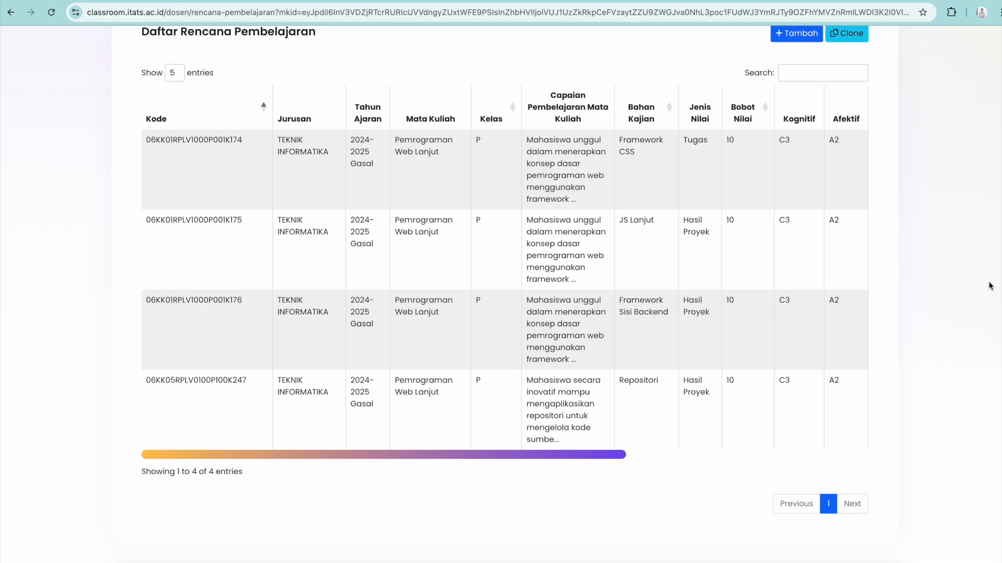
left_click(806, 33)
left_click(440, 109)
key("ctrl+v")
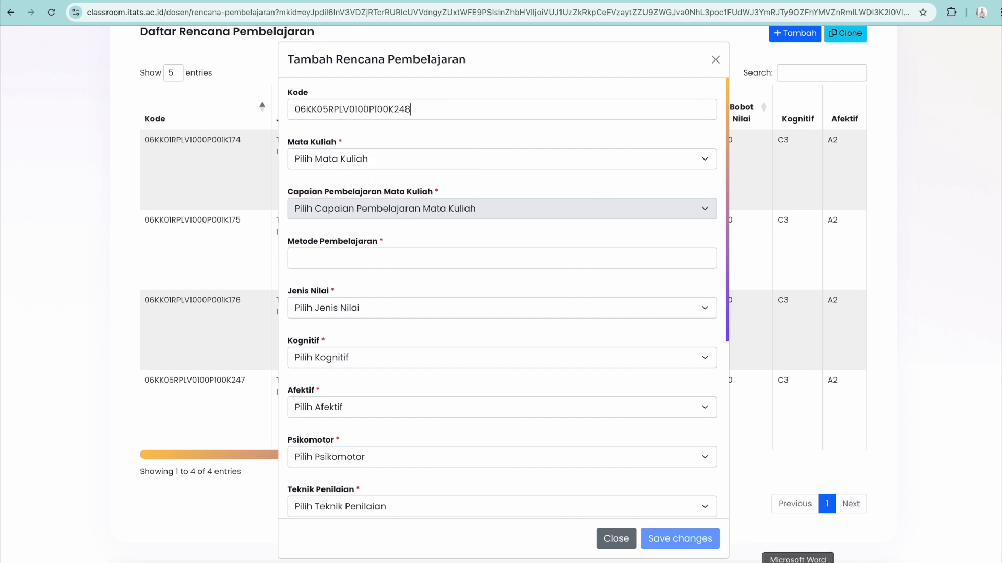
- Copy the study topic "REST API" from the Word table into the Bahan Kajian field of the Chrome form
left_click(798, 562)
left_click_drag(573, 427, 525, 427)
key("ctrl+c")
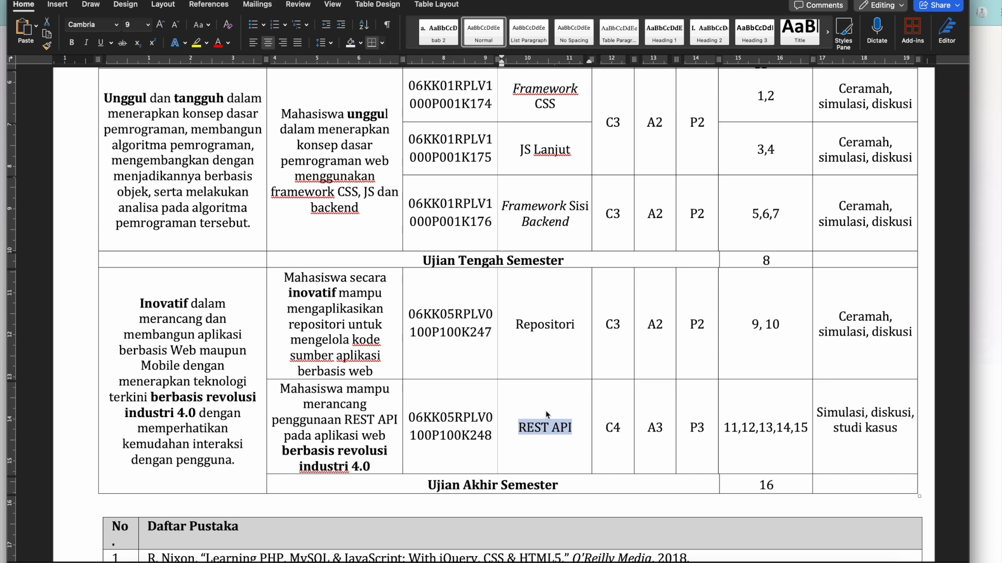
left_click(992, 345)
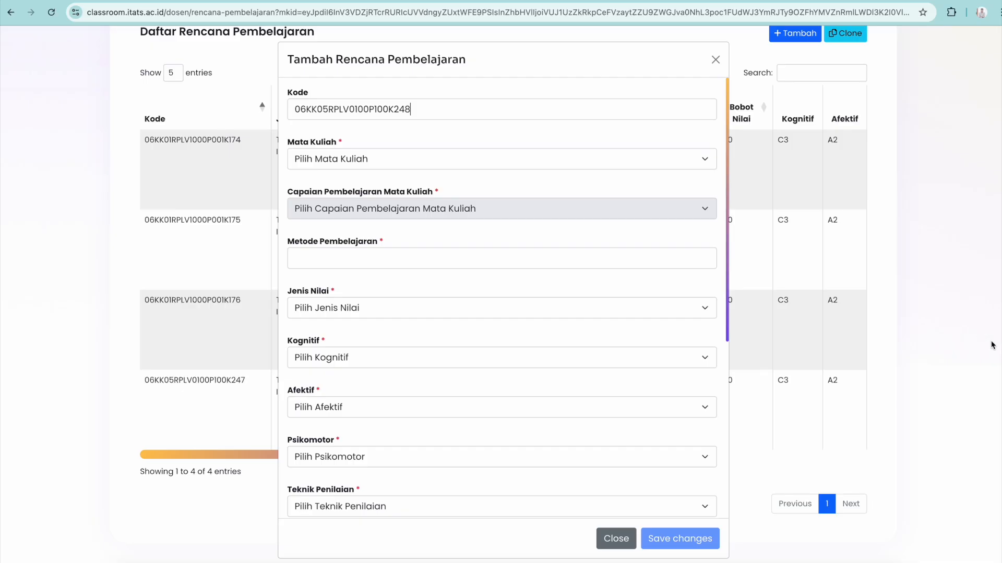
scroll(588, 366, "down", 1)
scroll(588, 366, "down", 3)
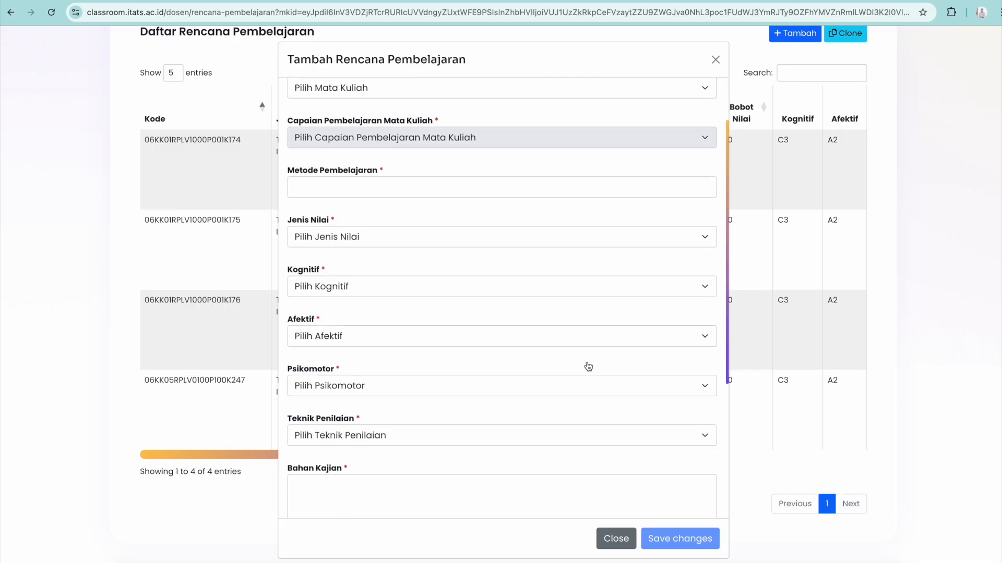
left_click(555, 411)
key("ctrl+v")
- Look up the REST API row's methods in Word, and add Simulasi, Diskusi and Studi Kasus as Metode Pembelajaran in the Chrome form
scroll(555, 412, "up", 2)
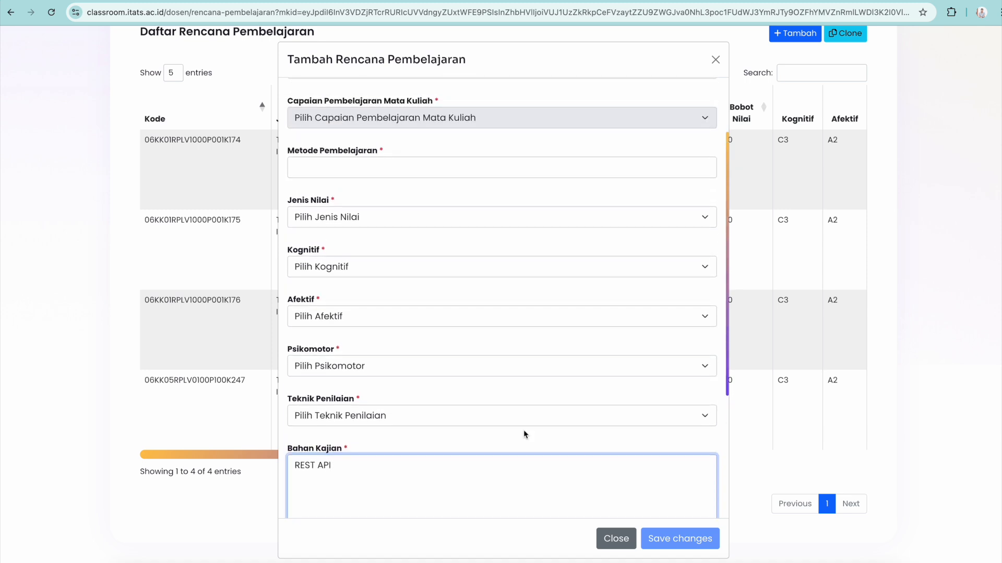
left_click(604, 174)
left_click(604, 174)
left_click(798, 562)
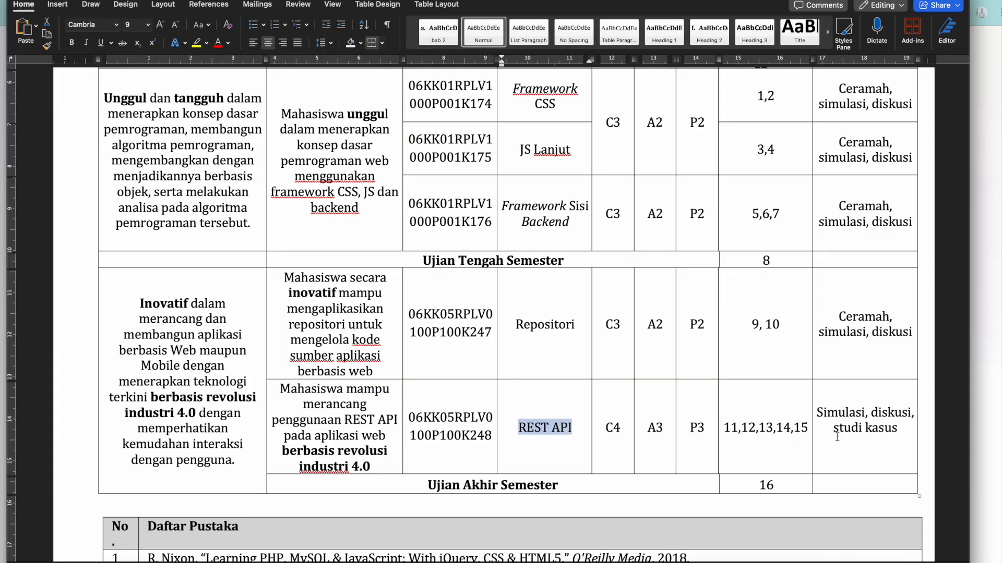
left_click(977, 288)
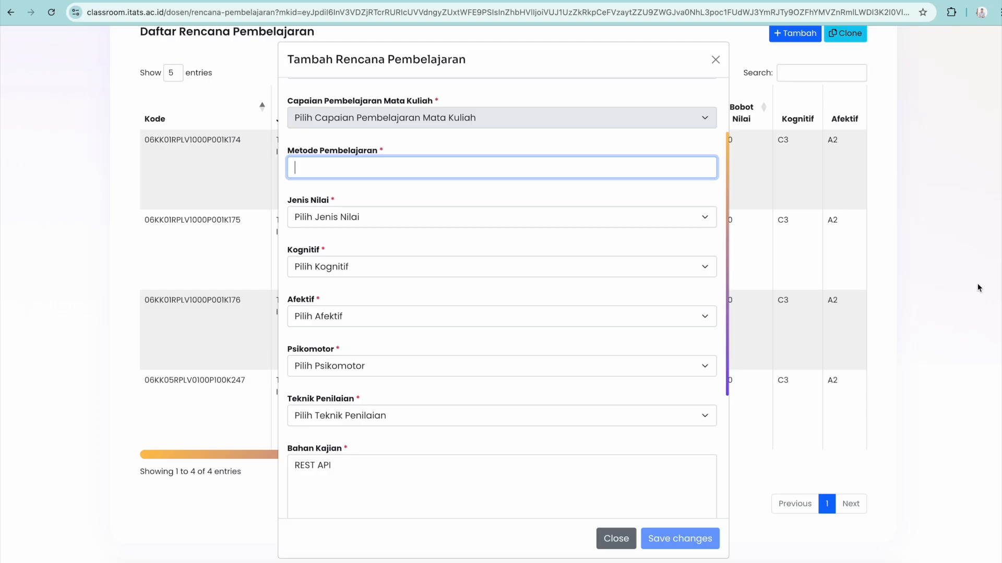
type("simu")
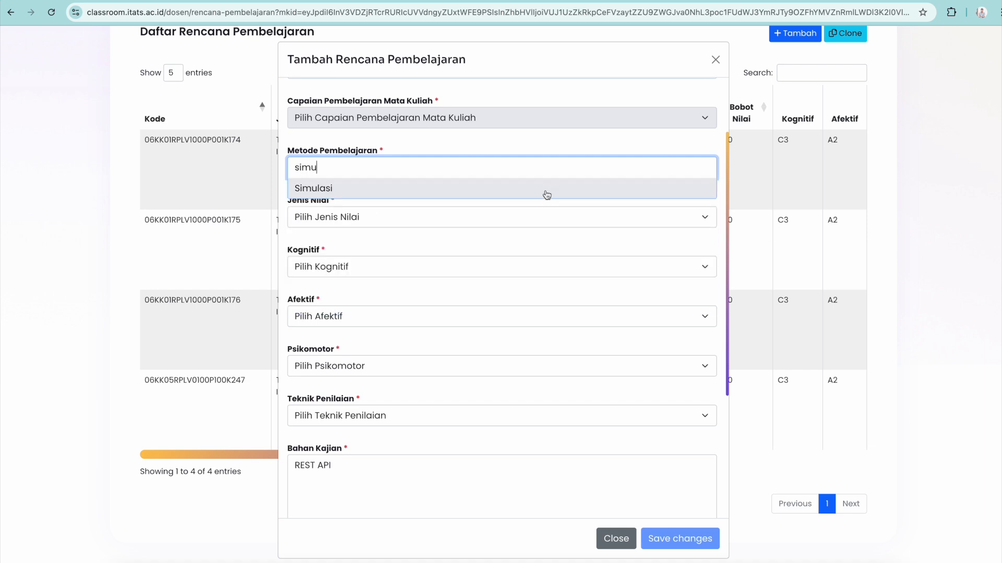
left_click(546, 195)
type("disk")
left_click(535, 211)
type("stu")
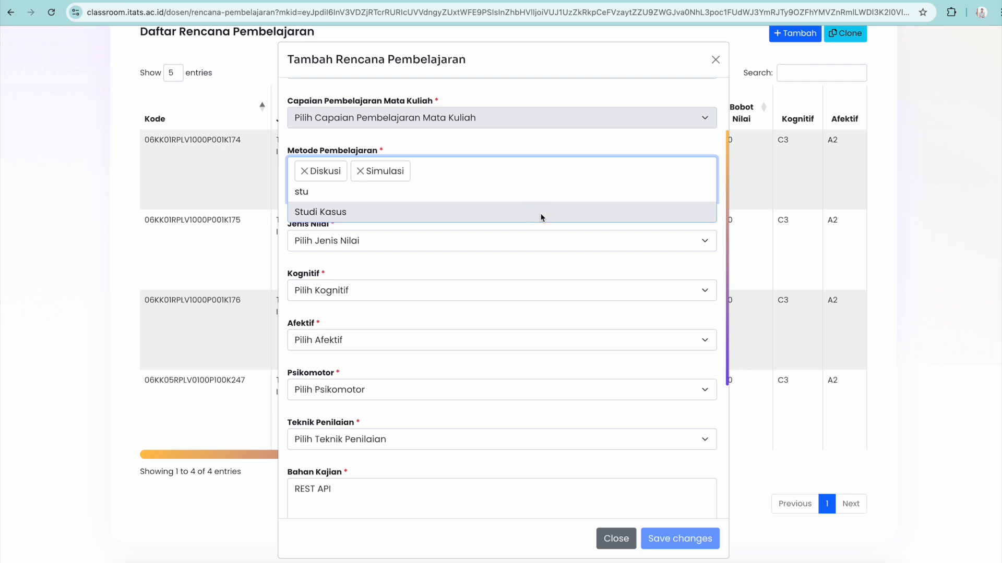
left_click(541, 213)
- Set Jenis Nilai to Hasil Proyek, and match the Word table's REST API levels with Kognitif C4, Afektif A3 and Psikomotor P3 in Chrome
left_click(529, 246)
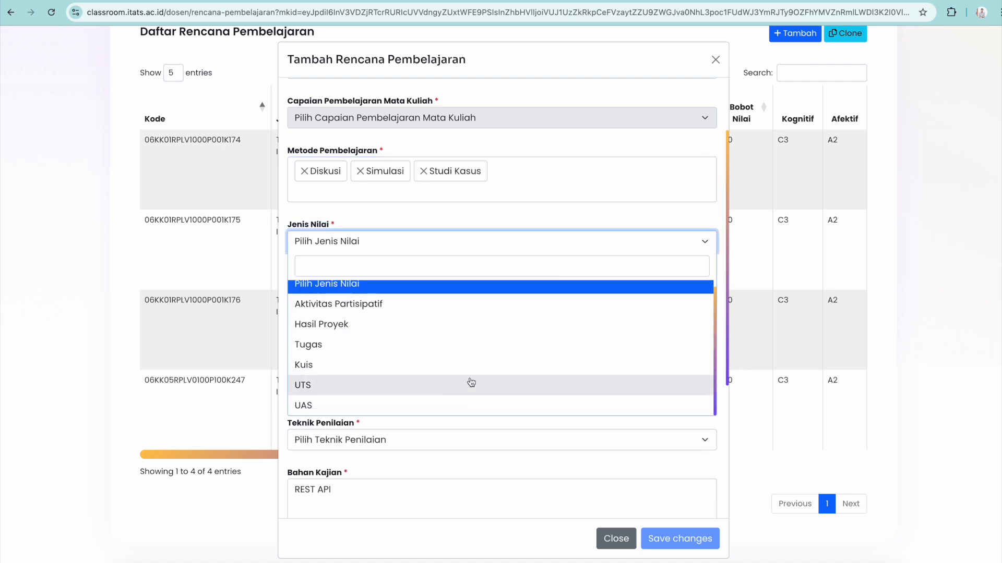
left_click(471, 340)
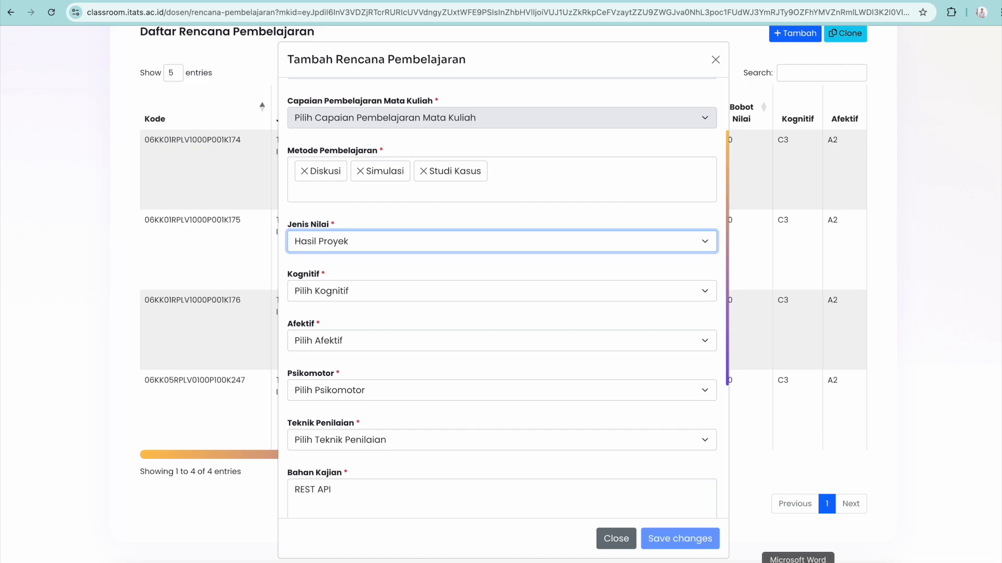
left_click(798, 562)
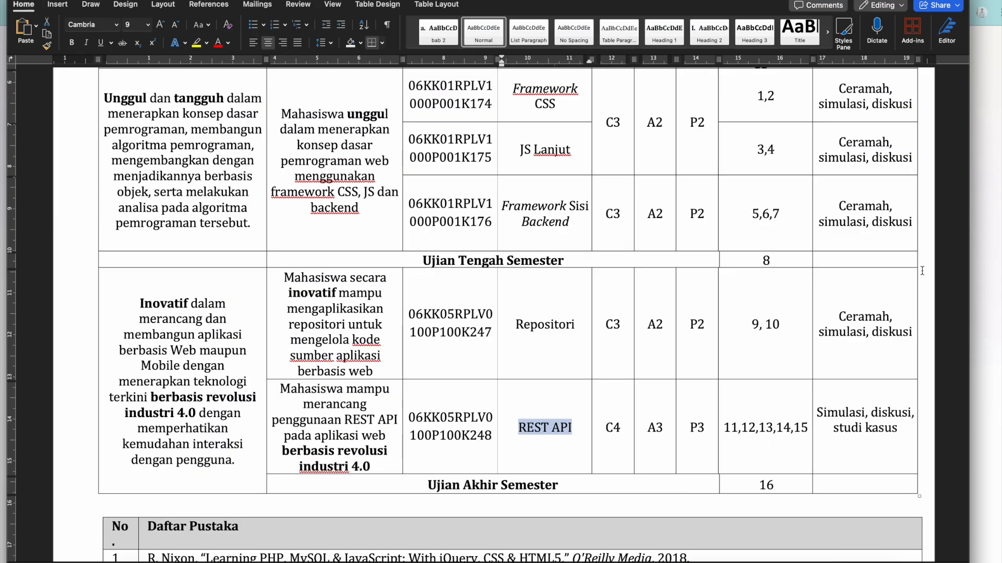
left_click(977, 271)
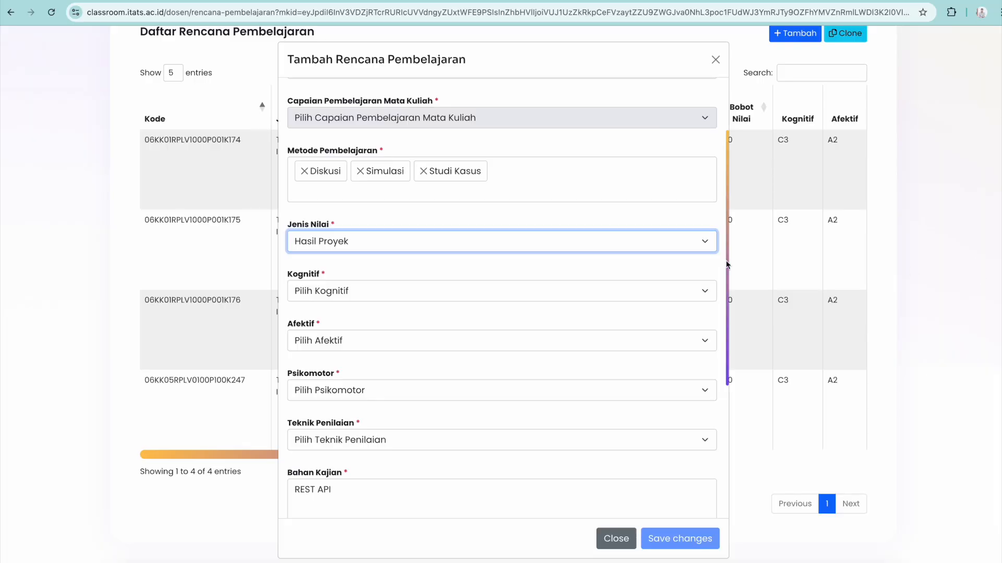
left_click(464, 293)
left_click(341, 419)
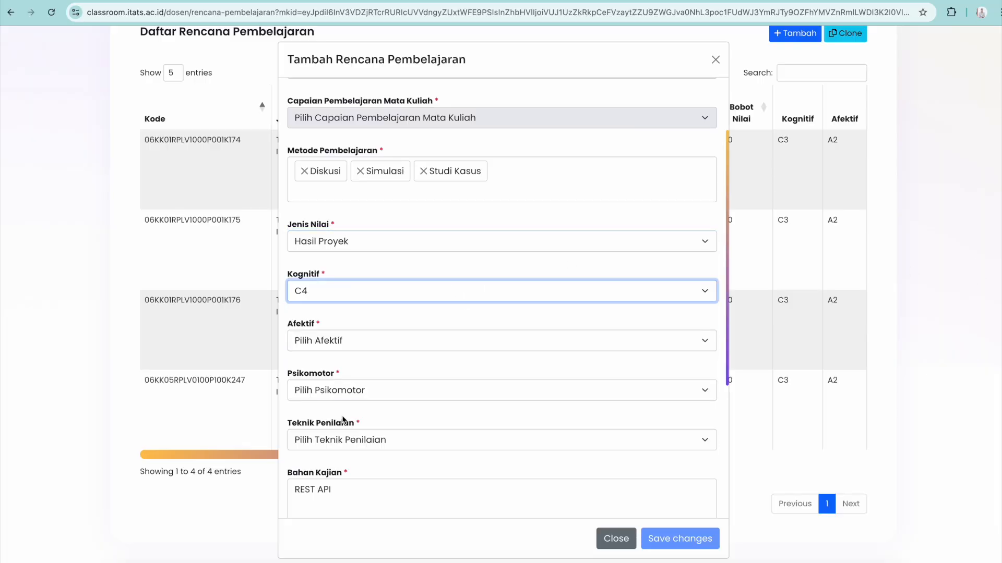
left_click(349, 347)
left_click(330, 449)
left_click(342, 391)
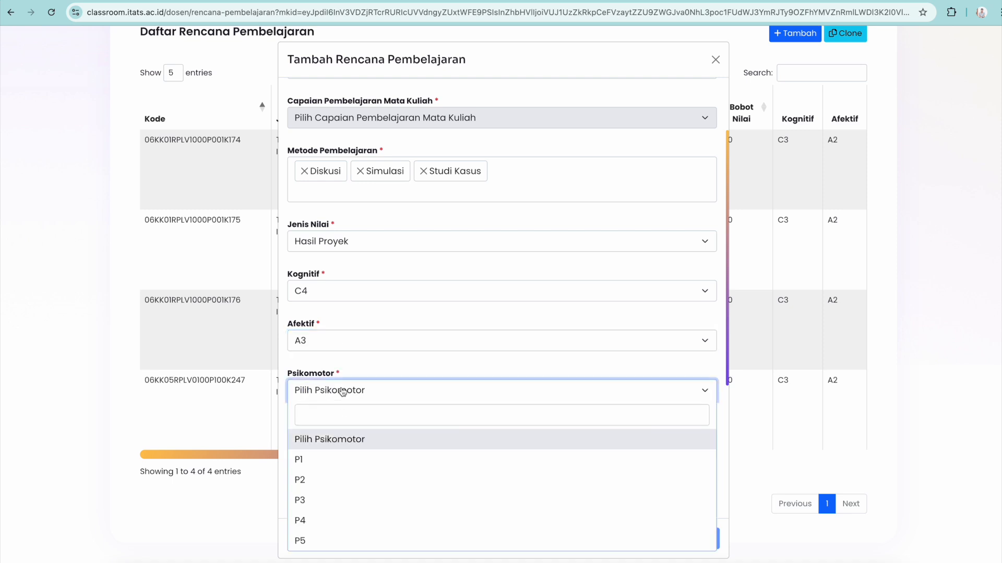
left_click(333, 501)
- Recheck the REST API row in Word, and set Teknik Penilaian to Unjuk Kerja in the Chrome form
scroll(393, 409, "down", 1)
scroll(392, 409, "down", 3)
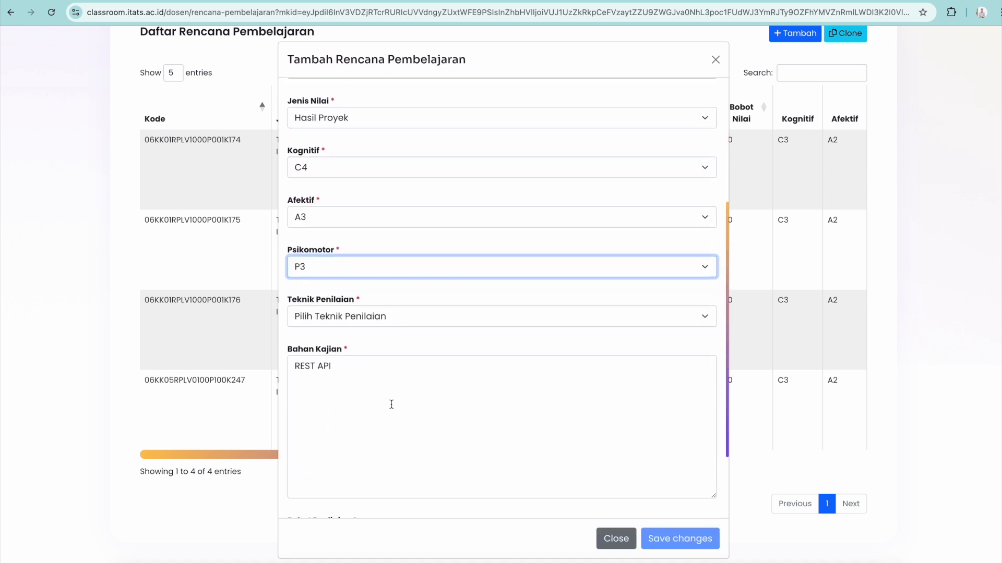
scroll(391, 404, "down", 3)
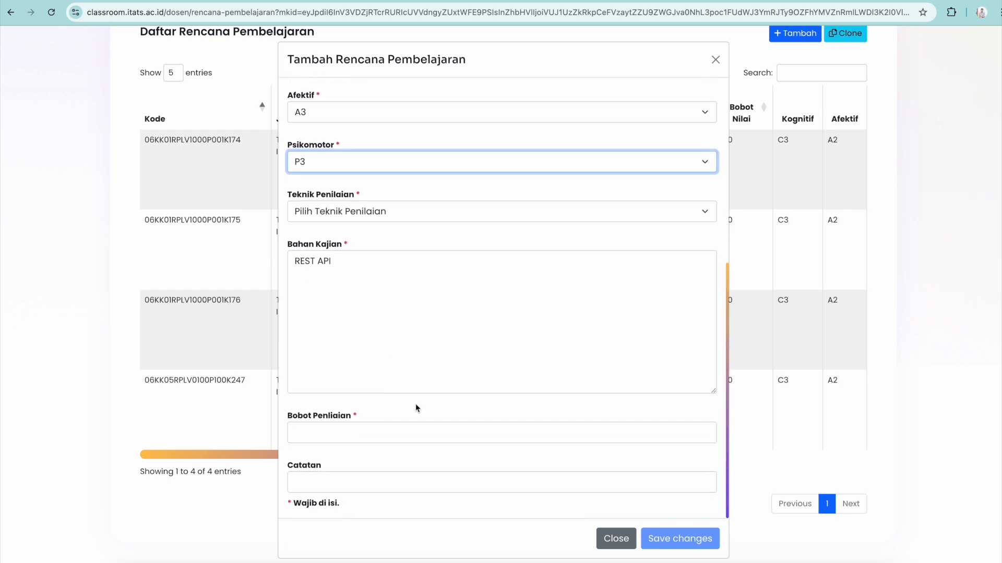
left_click(798, 561)
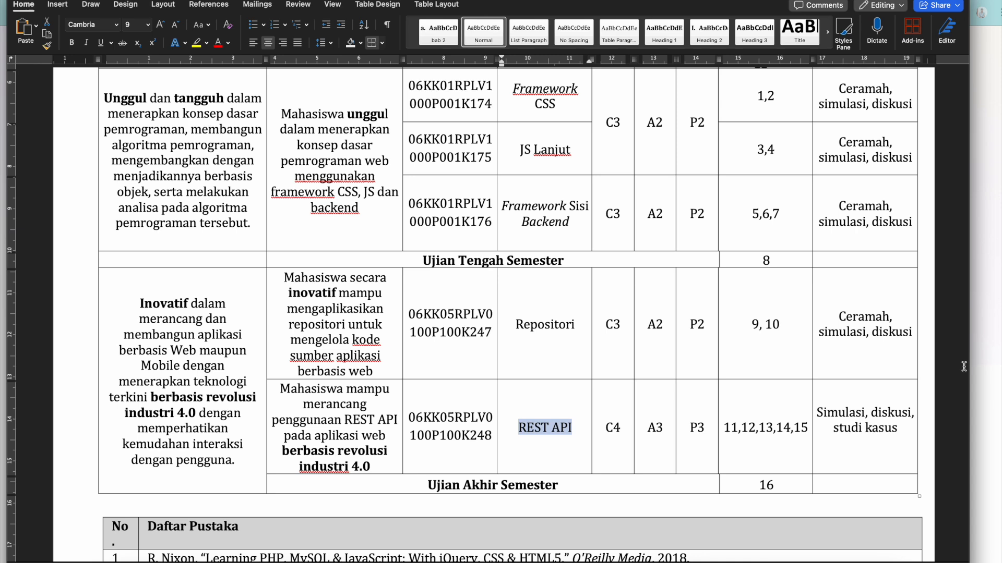
key("super+Tab")
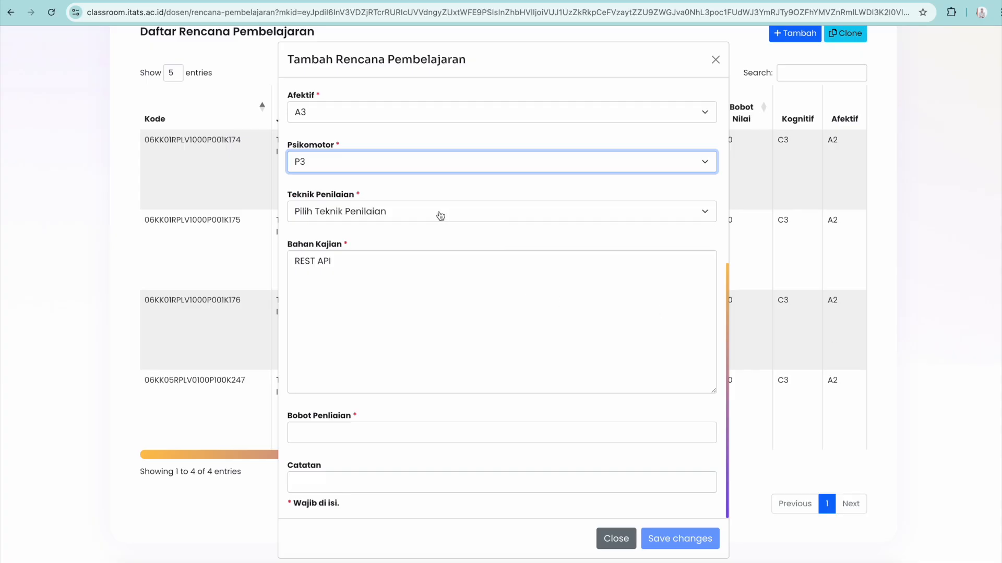
left_click(440, 215)
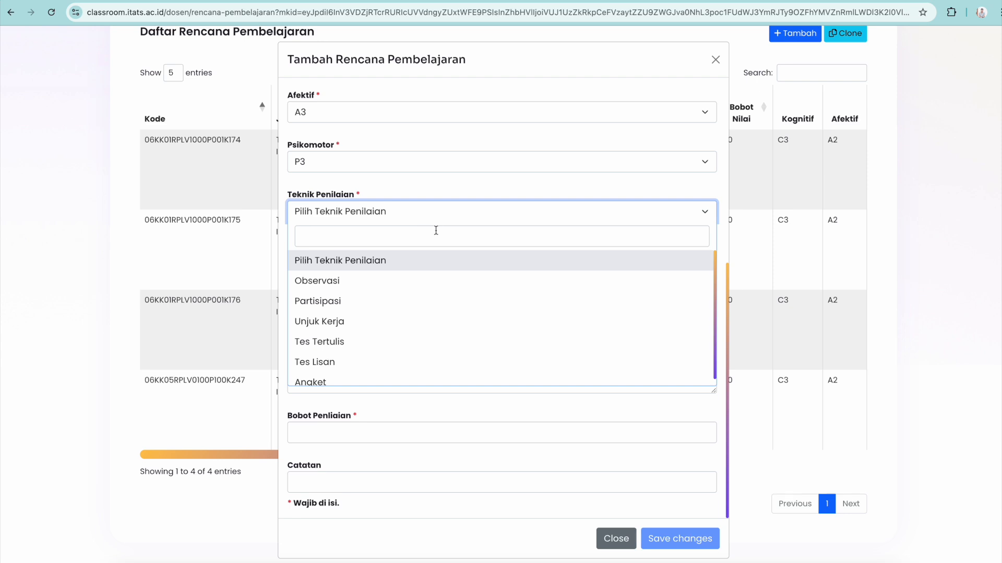
left_click(420, 326)
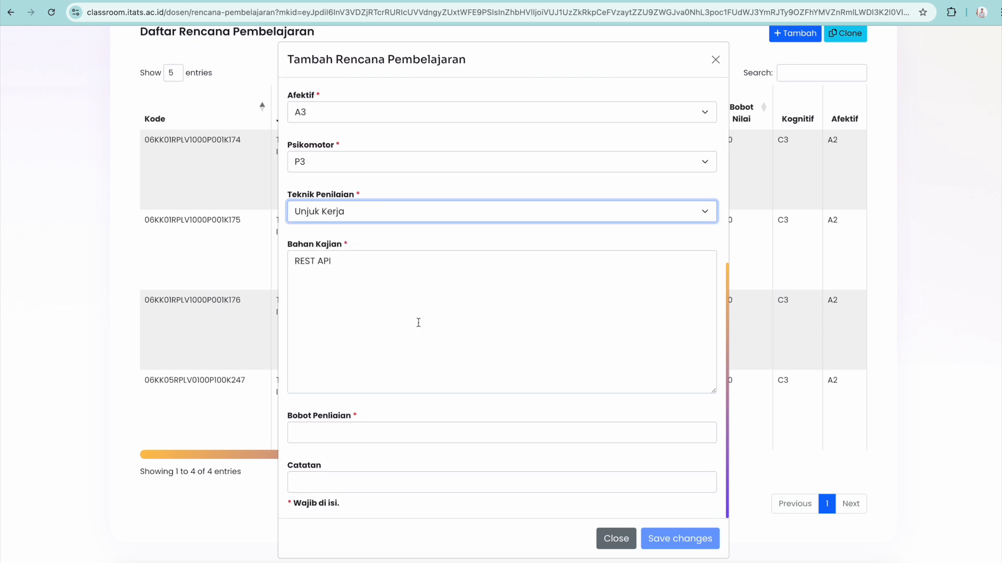
- Set Bobot Penilaian to 30 and Catatan to "-" in the REST API plan form
scroll(418, 322, "down", 2)
left_click(398, 436)
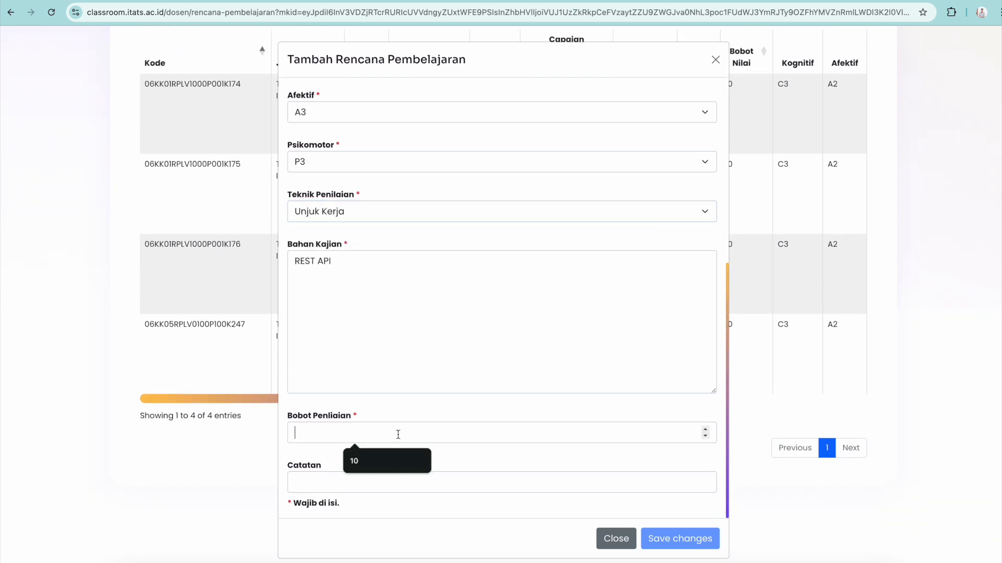
type("30")
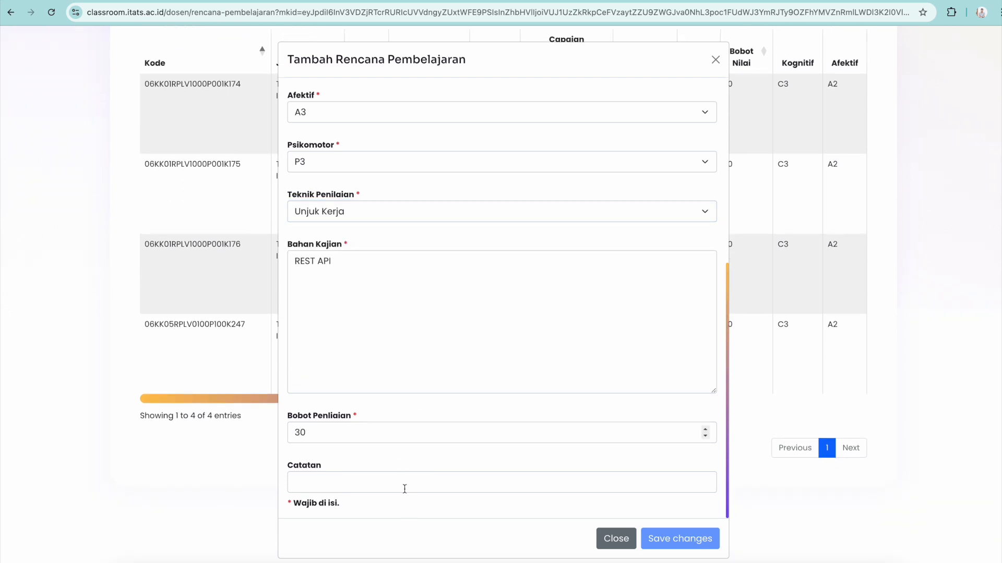
left_click(403, 487)
type("-")
- Set Mata Kuliah to TEKNIK INFORMATIKA | Pemrograman Web Lanjut | Kelas P, and choose the REST API design outcome as Capaian Pembelajaran Mata Kuliah
scroll(459, 288, "up", 6)
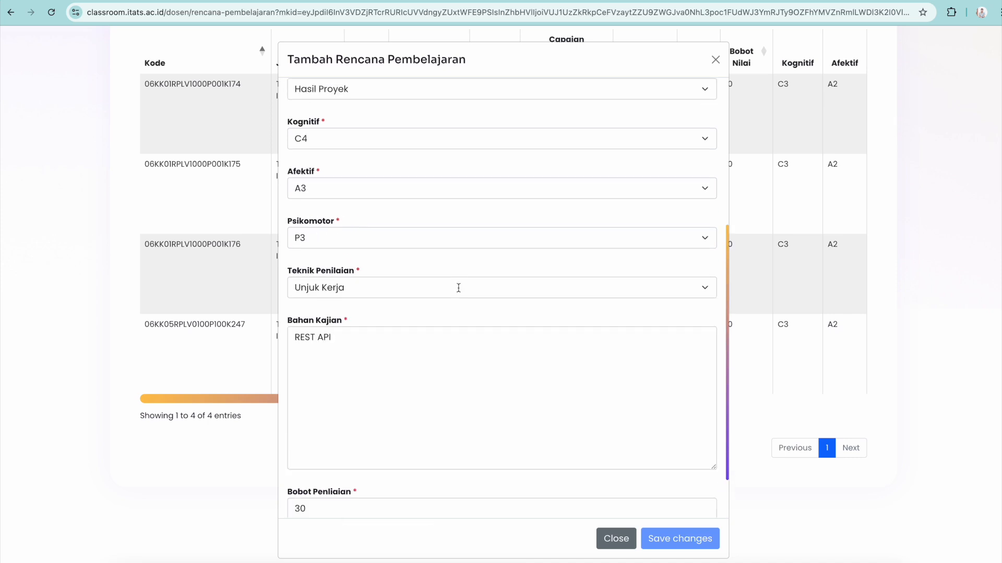
left_click(441, 161)
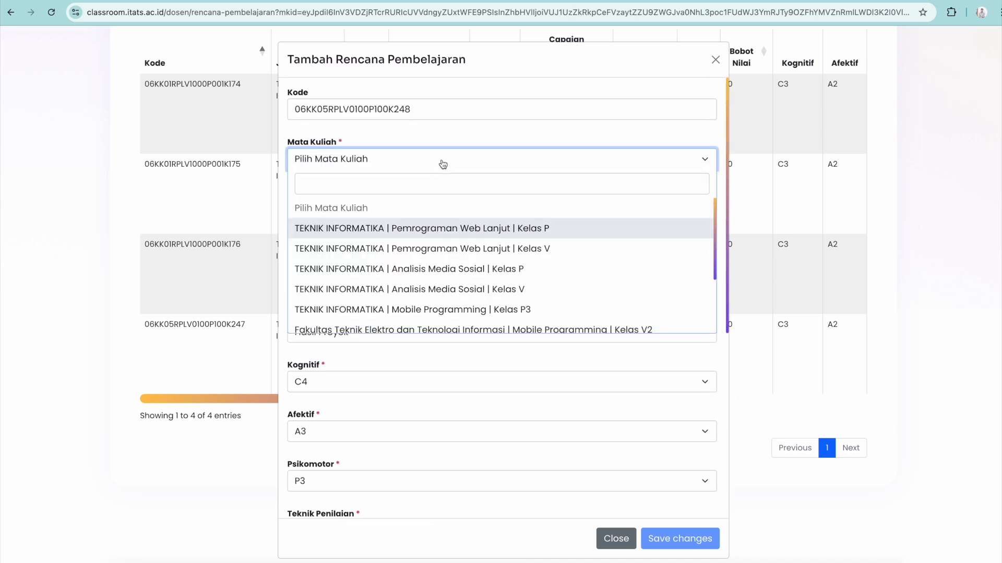
left_click(454, 230)
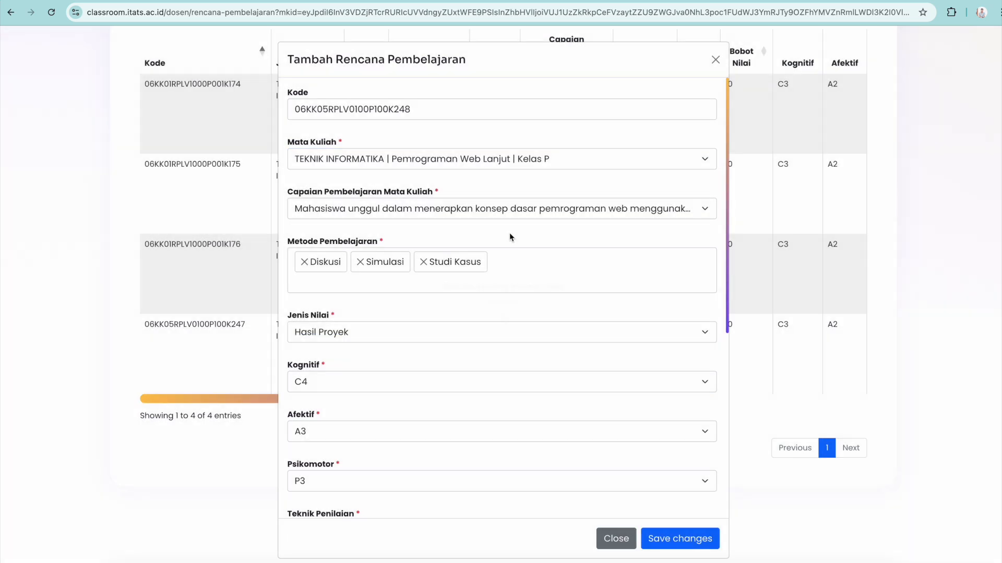
left_click(518, 218)
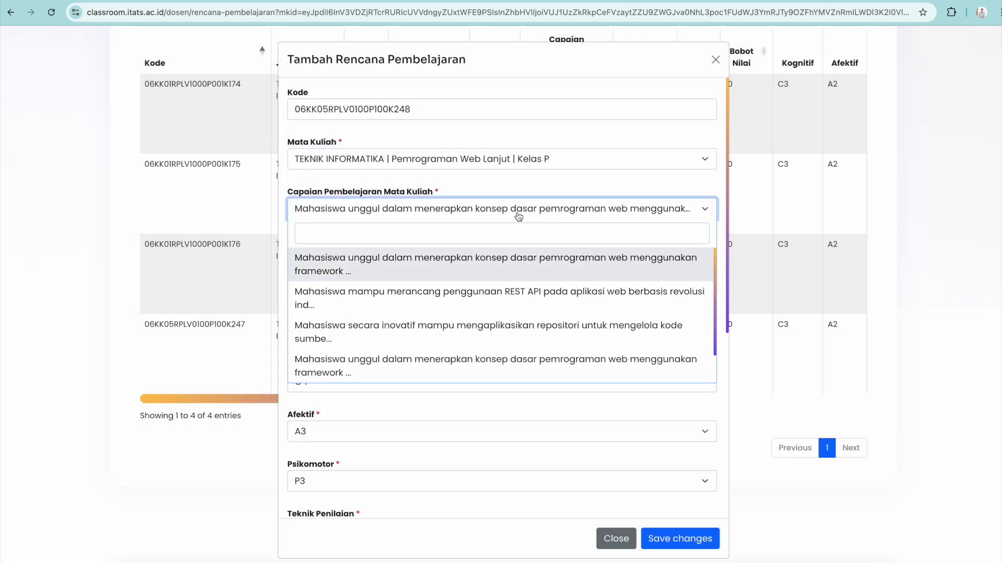
left_click(532, 305)
- Check the REST API outcome against the Word table, and save the completed learning plan in Chrome
left_click(798, 560)
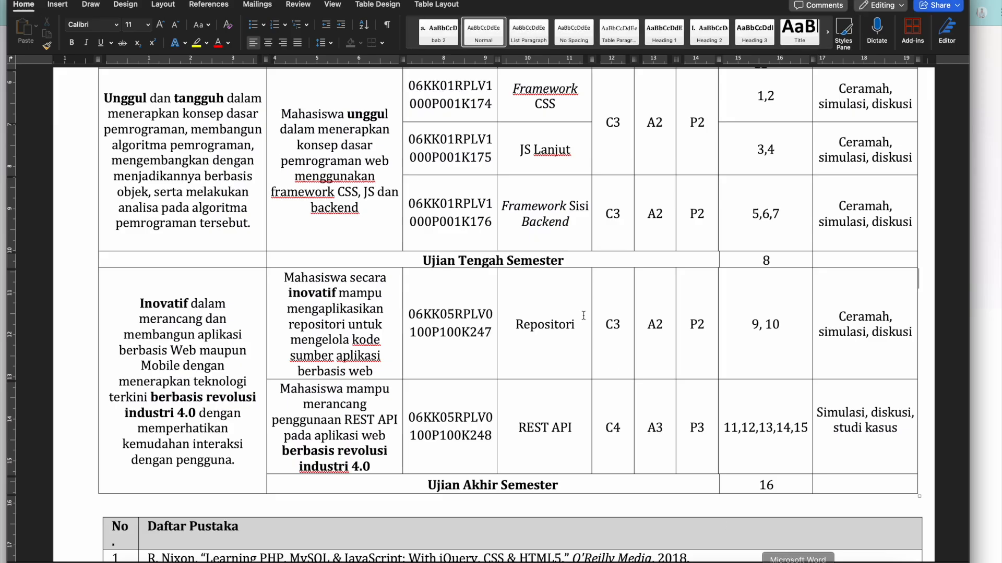
left_click_drag(389, 467, 290, 392)
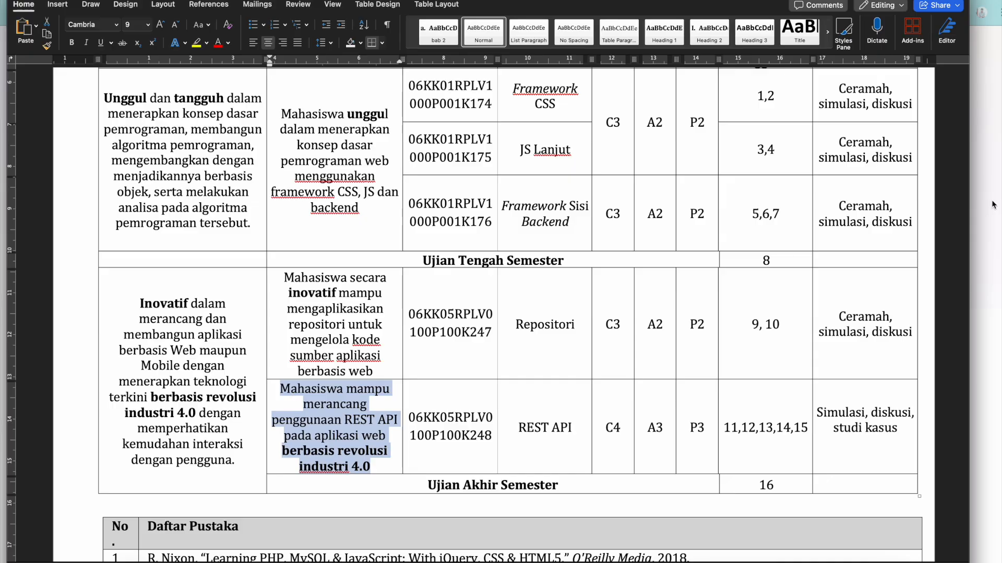
key("super+Tab")
scroll(663, 310, "down", 2)
scroll(662, 313, "down", 3)
scroll(662, 310, "up", 8)
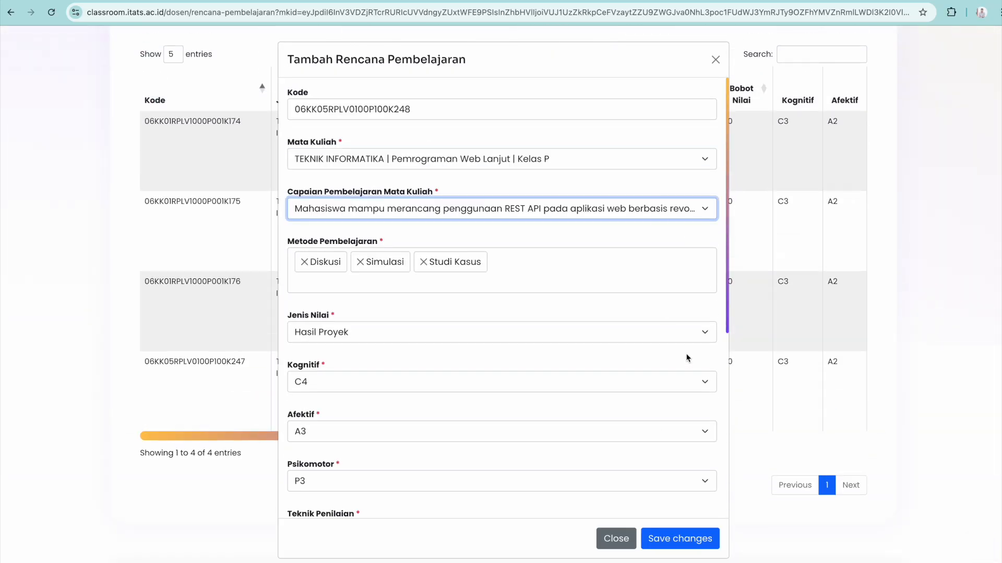
left_click(690, 536)
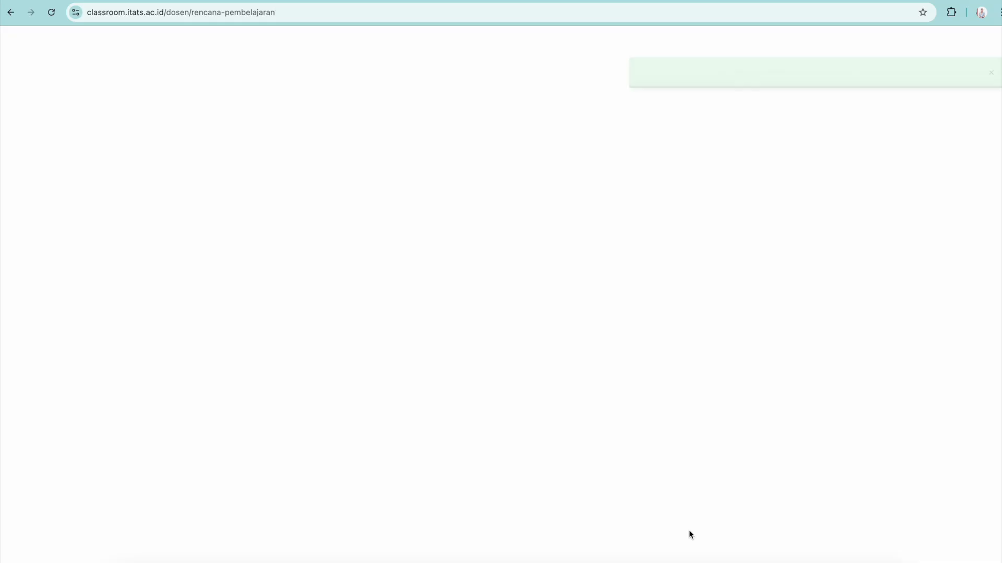
- Filter the learning plan list by TEKNIK INFORMATIKA | Pemrograman Web Lanjut | P
scroll(663, 352, "down", 6)
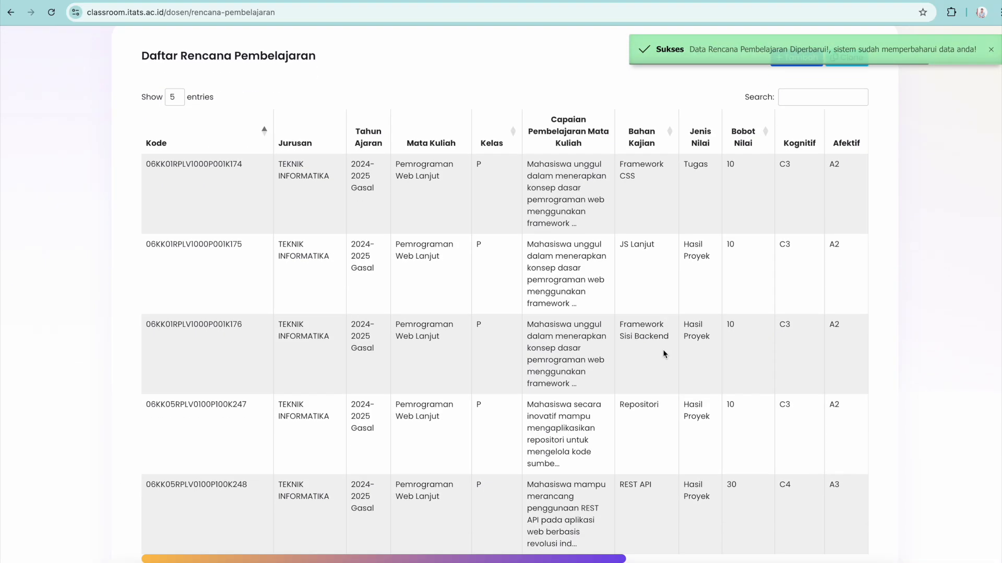
scroll(631, 352, "up", 5)
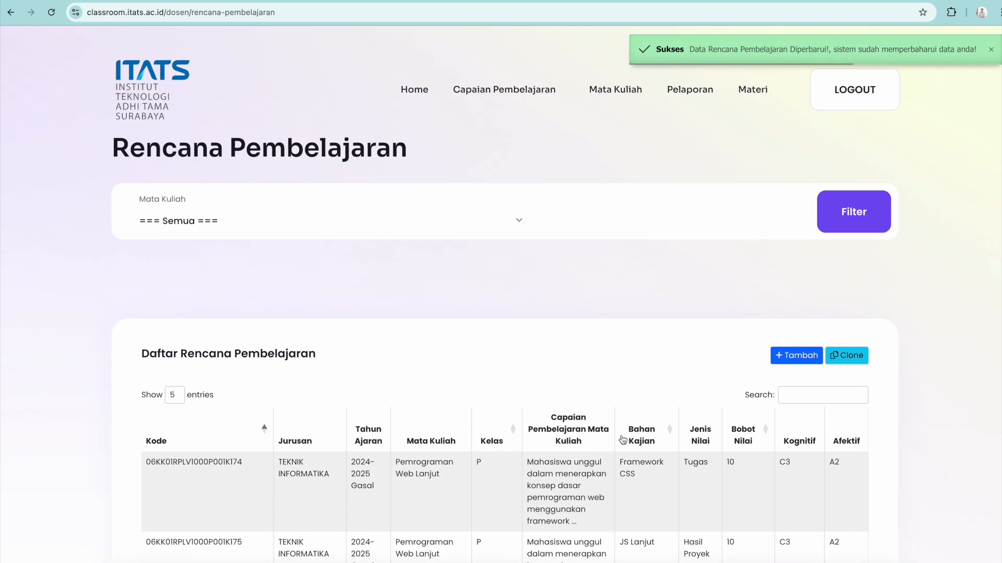
scroll(623, 439, "down", 4)
scroll(621, 439, "down", 2)
scroll(622, 440, "up", 2)
scroll(620, 438, "down", 1)
scroll(620, 435, "up", 5)
left_click(380, 168)
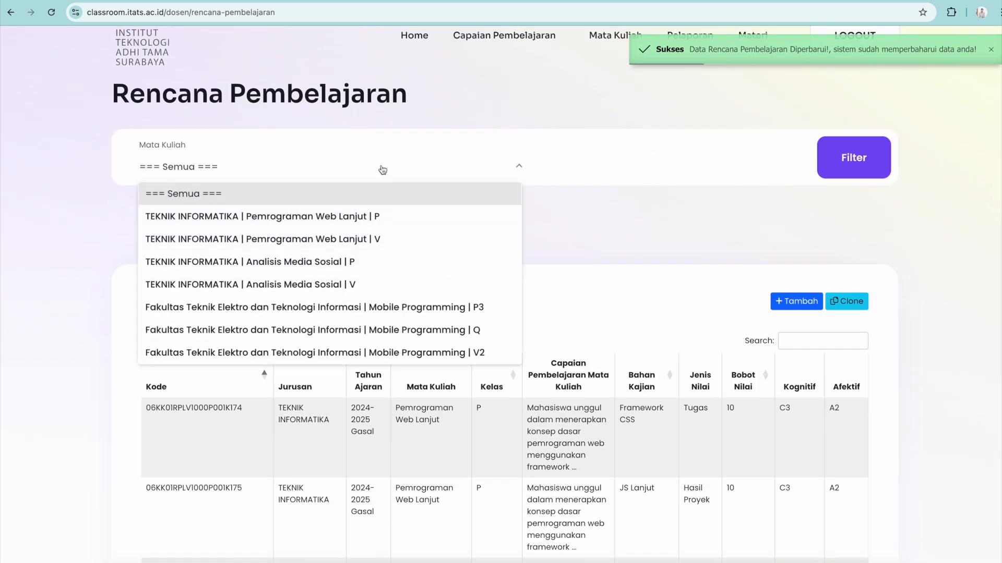
left_click(380, 216)
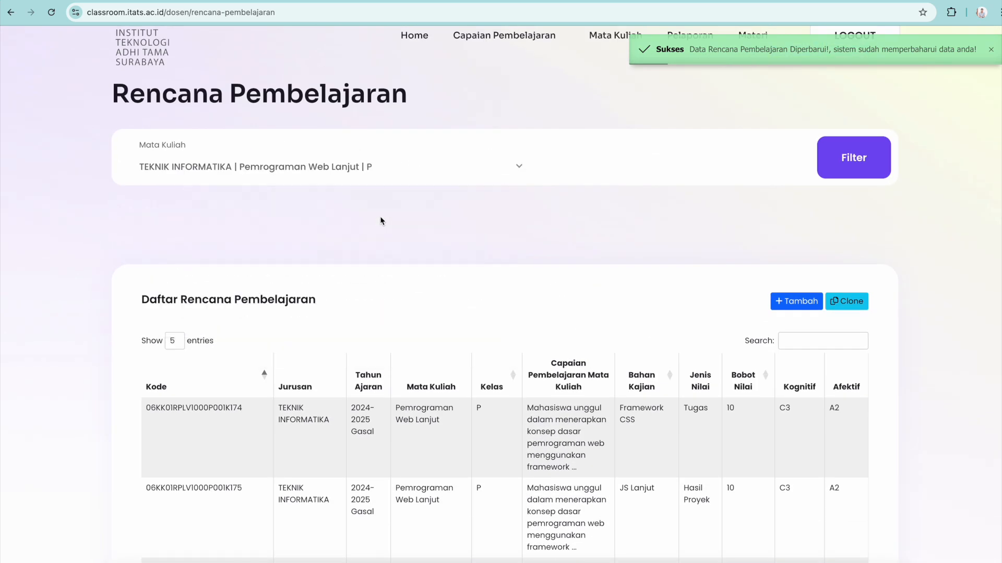
left_click(863, 175)
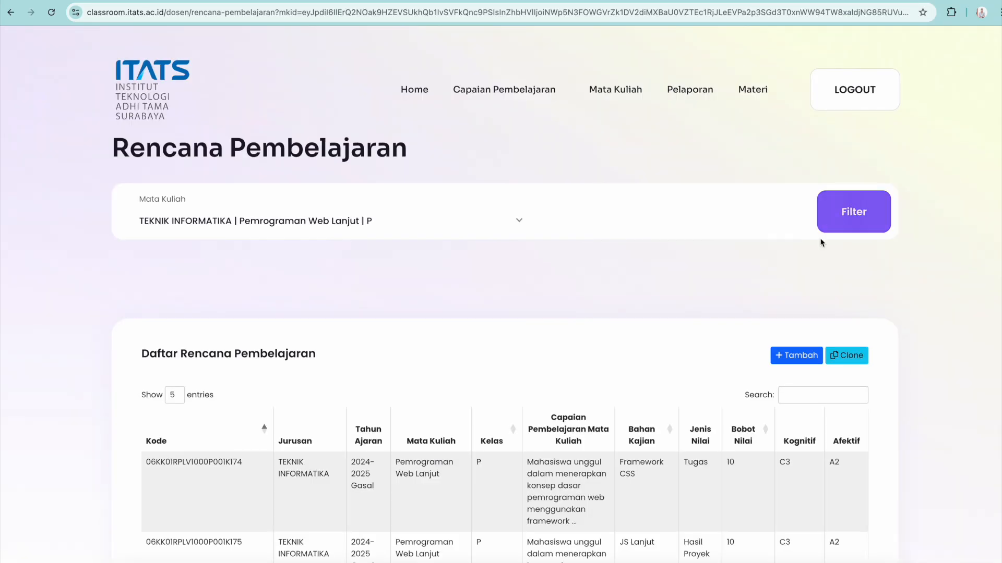
- Review every column of the class P learning plans in Chrome and compare them with the curriculum table in Word
scroll(791, 338, "down", 2)
scroll(791, 334, "down", 4)
scroll(790, 334, "right", 7)
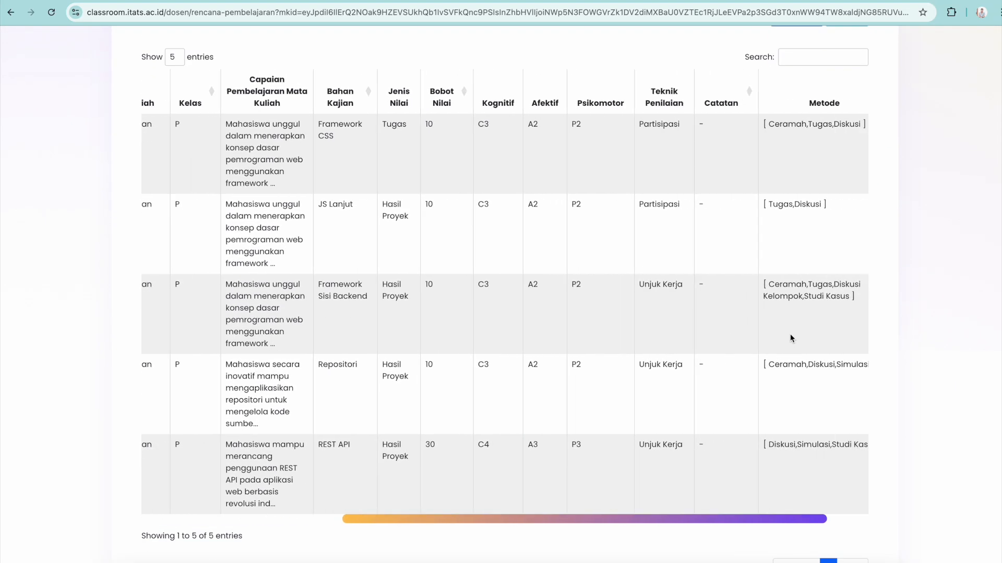
scroll(789, 334, "left", 7)
scroll(790, 334, "right", 7)
scroll(790, 334, "left", 7)
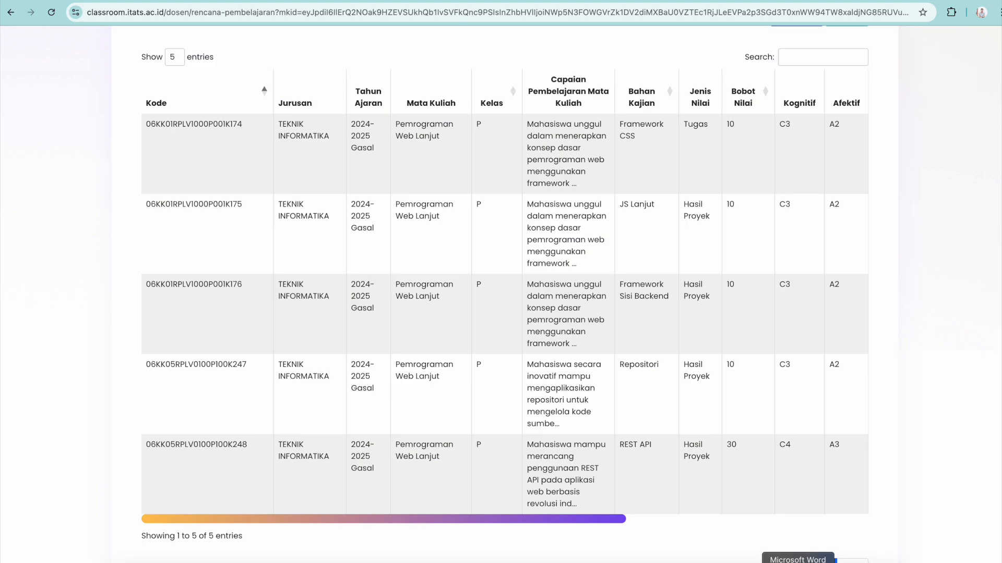
left_click(798, 562)
scroll(722, 255, "up", 2)
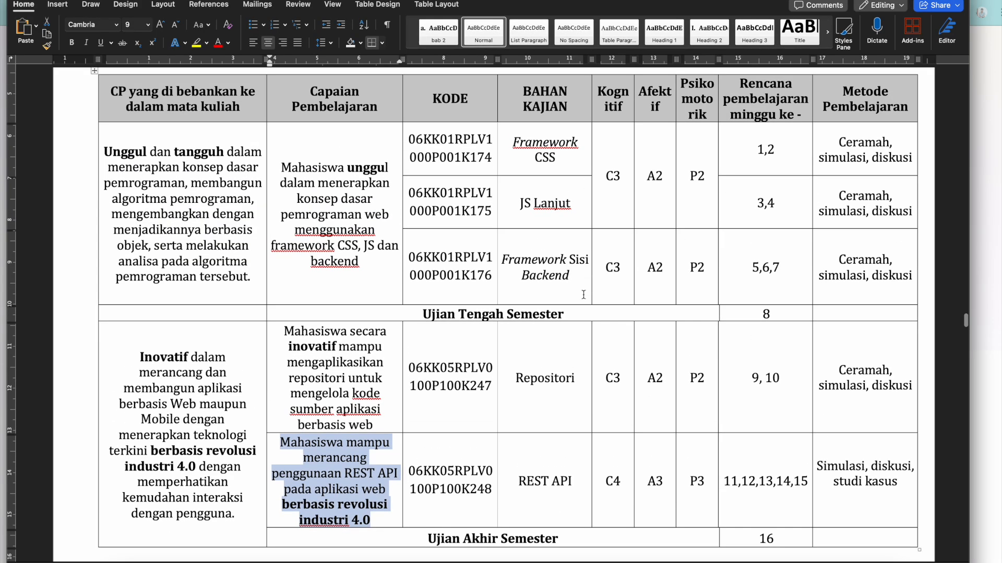
left_click(982, 110)
scroll(652, 125, "up", 5)
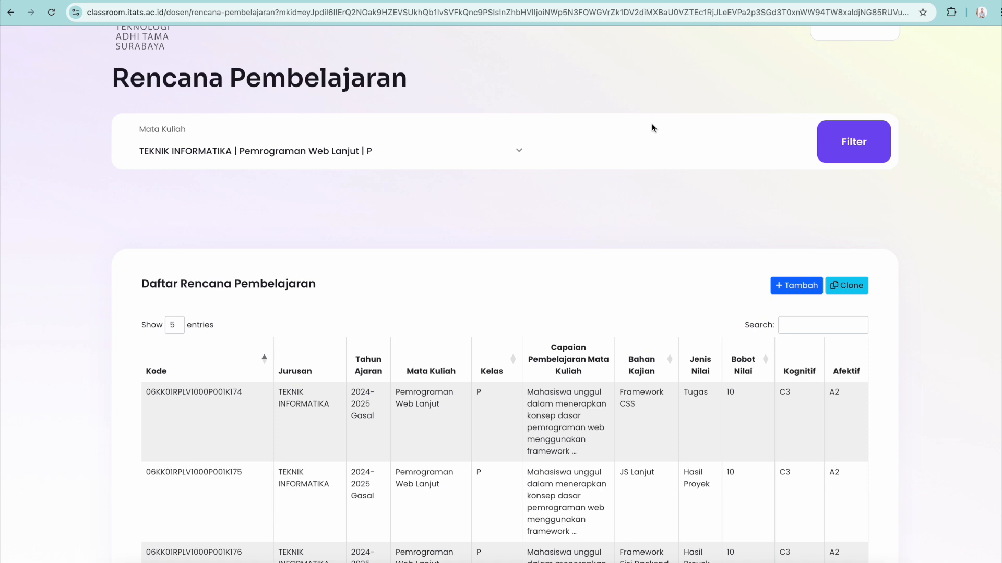
scroll(652, 127, "up", 2)
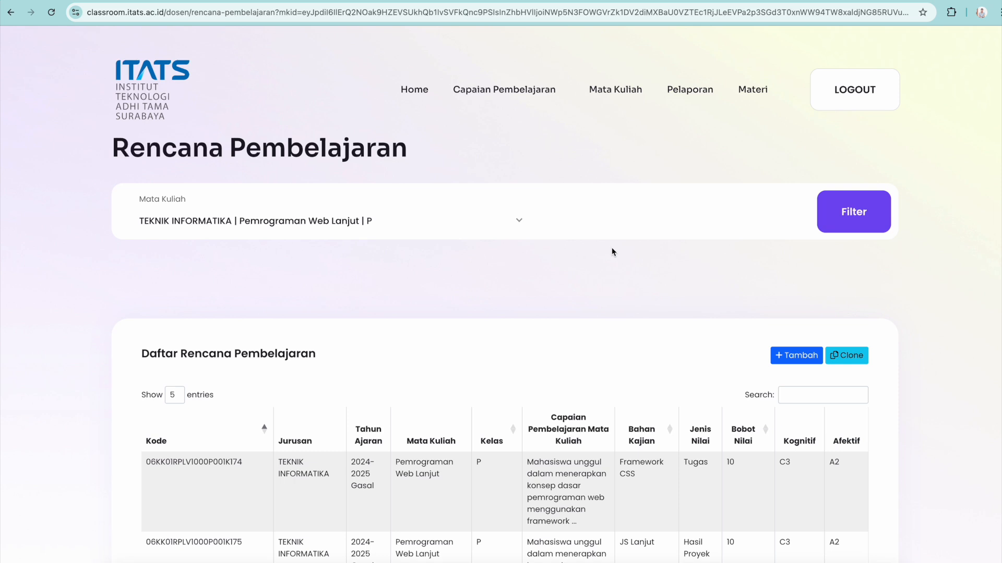
- Filter the learning plan list by TEKNIK INFORMATIKA | Pemrograman Web Lanjut | V and examine its entries
scroll(645, 366, "down", 1)
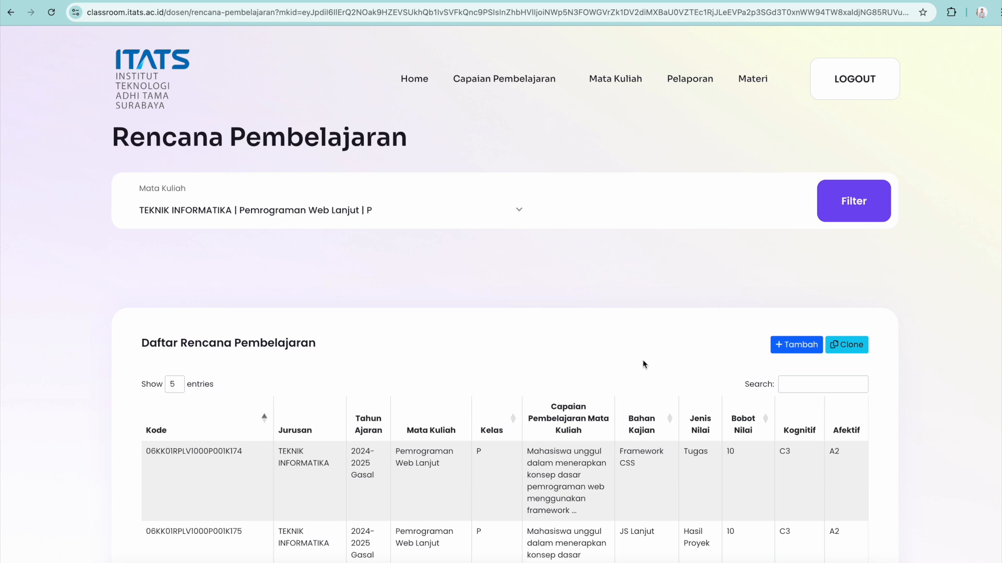
scroll(644, 361, "down", 1)
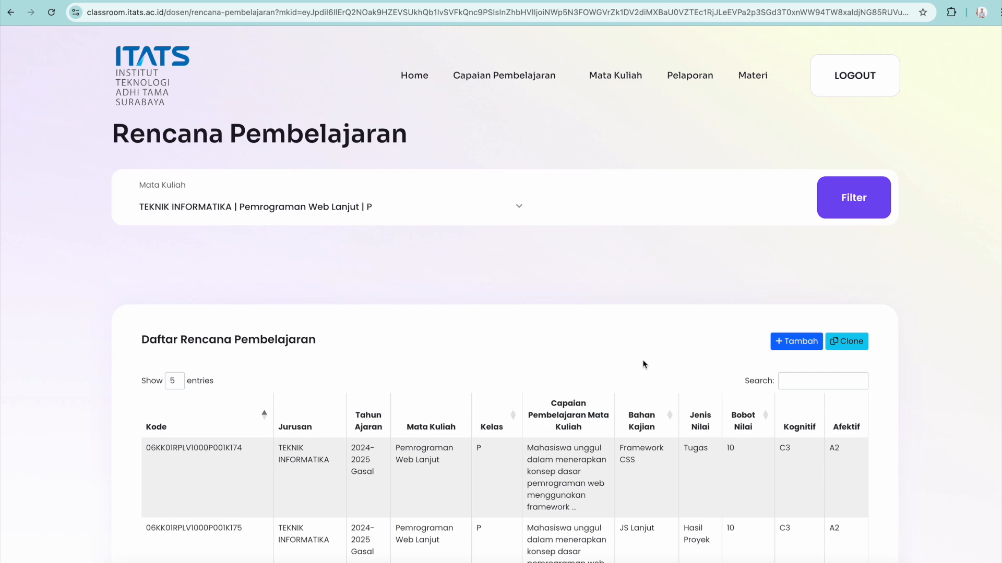
scroll(642, 363, "down", 1)
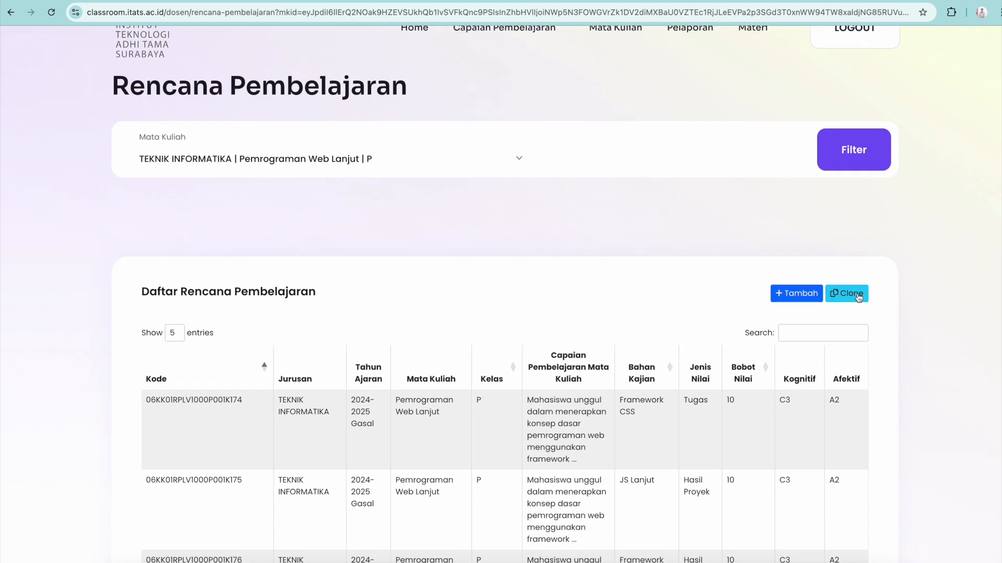
scroll(784, 380, "down", 4)
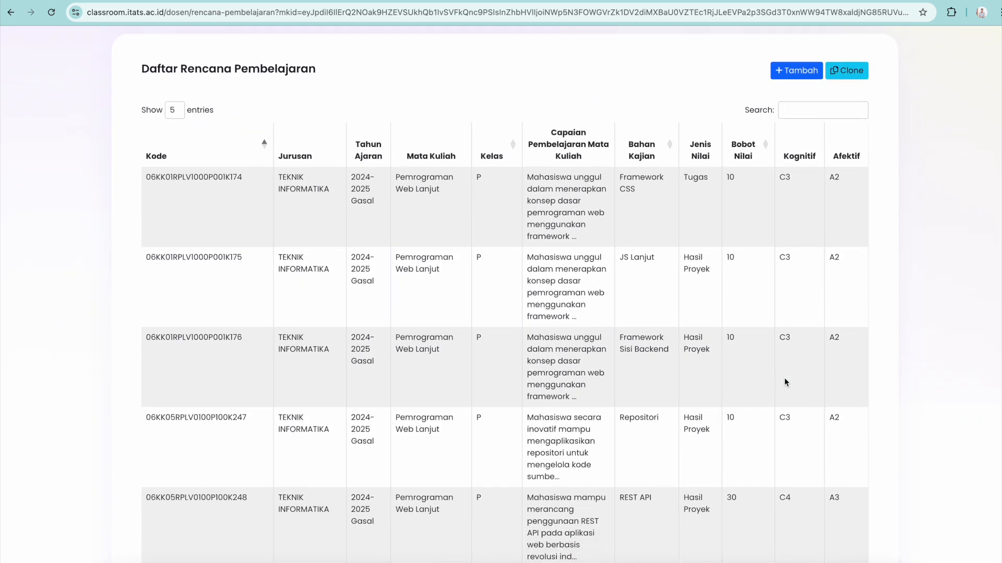
scroll(458, 243, "up", 2)
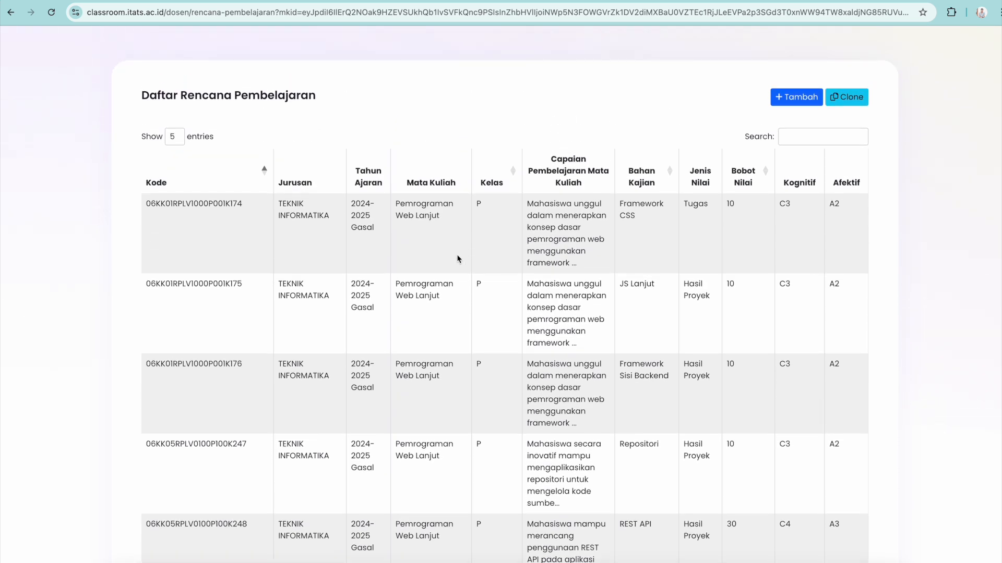
scroll(454, 449, "up", 5)
left_click(384, 225)
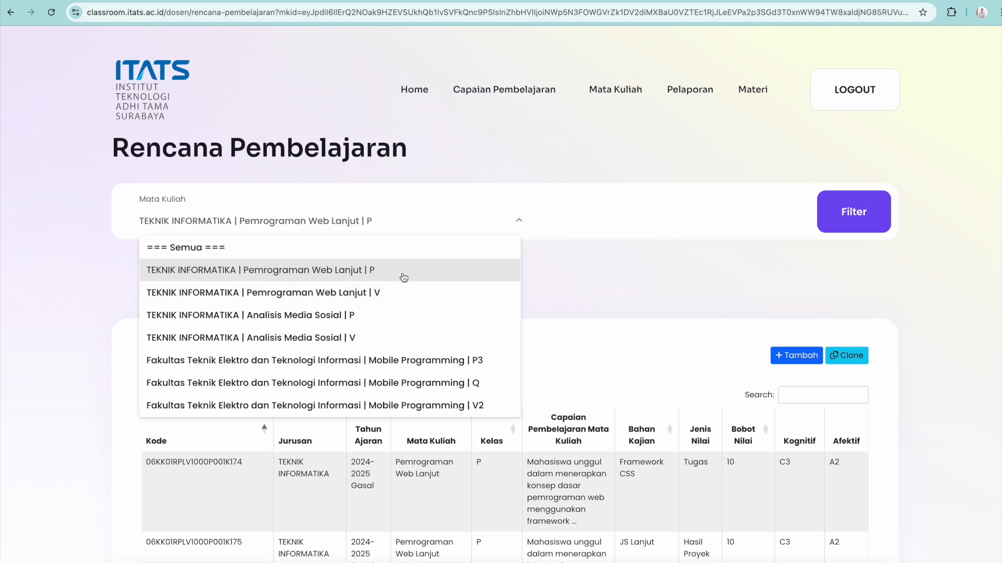
left_click(400, 295)
left_click(829, 212)
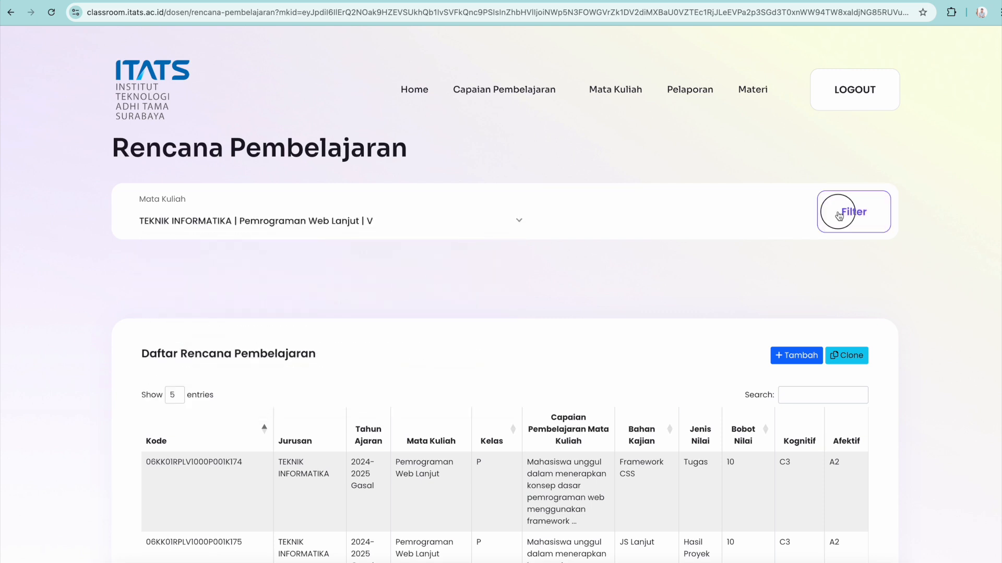
scroll(712, 312, "down", 3)
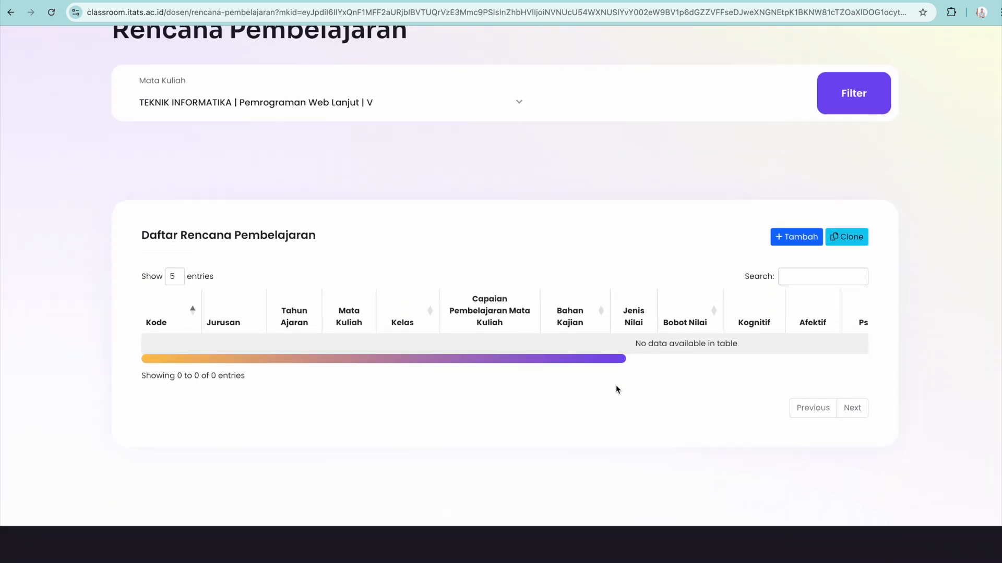
scroll(571, 309, "up", 3)
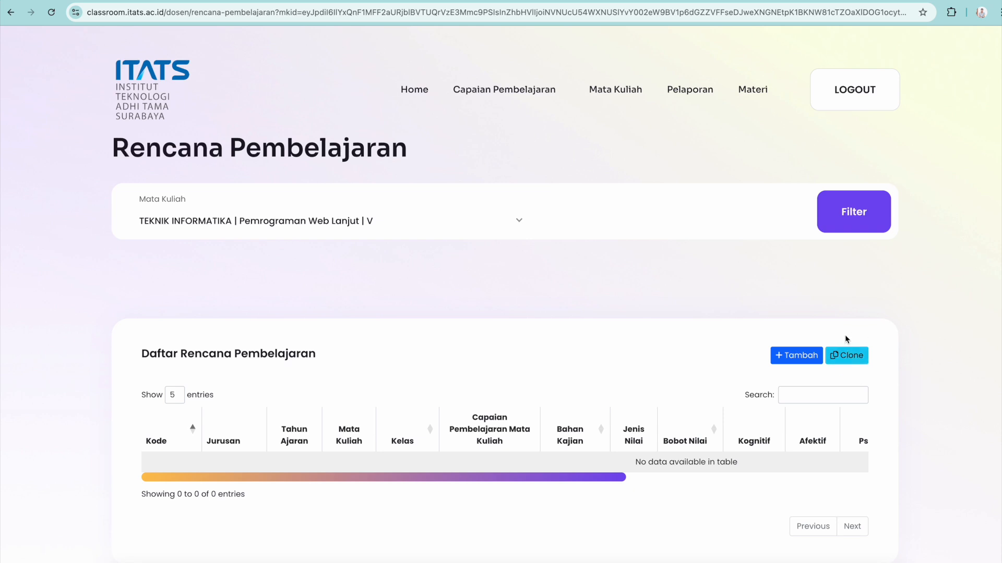
- Set up a learning plan clone from TEKNIK INFORMATIKA | Pemrograman Web Lanjut | Kelas P to Kelas V of the same course
left_click(849, 359)
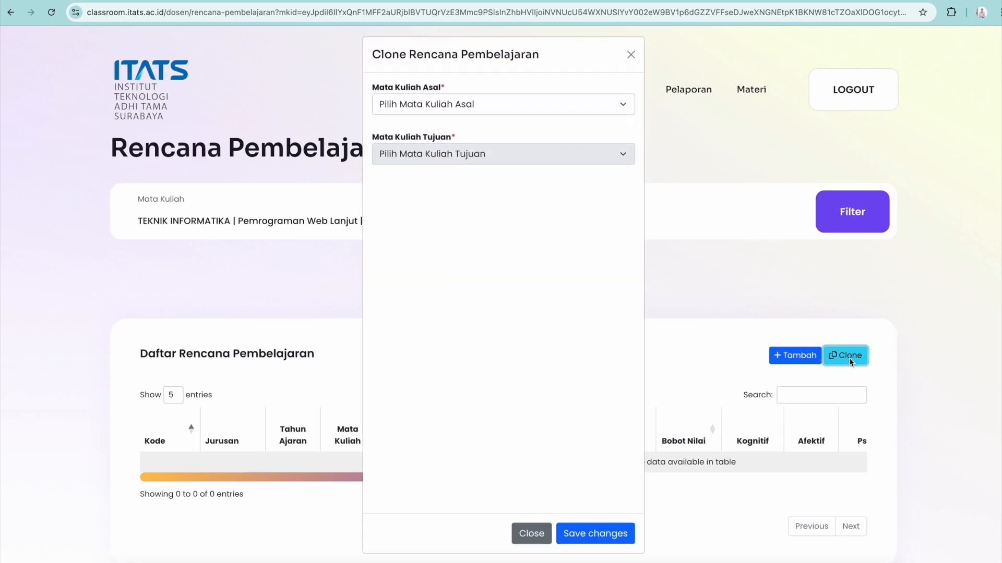
left_click(548, 109)
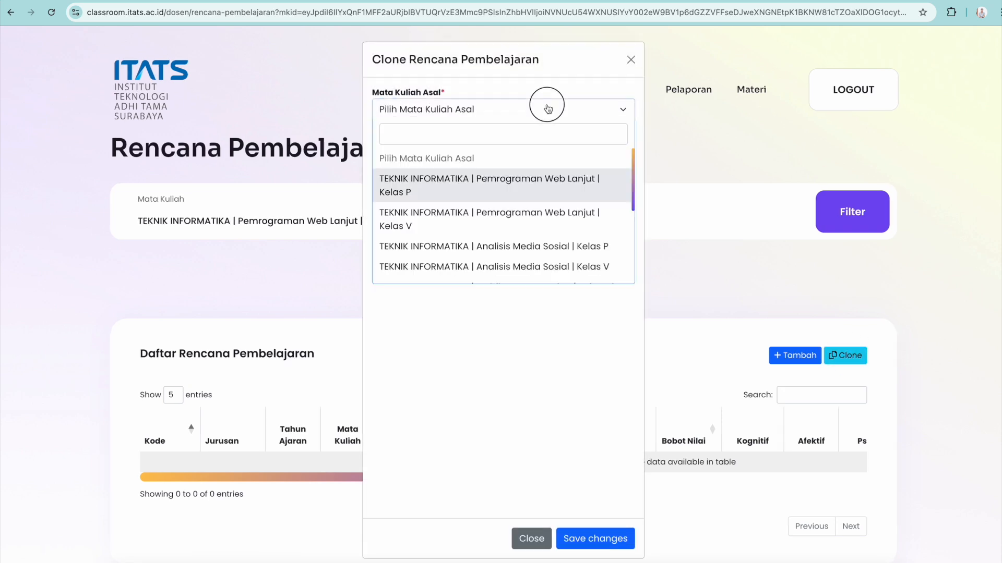
left_click(538, 183)
left_click(576, 159)
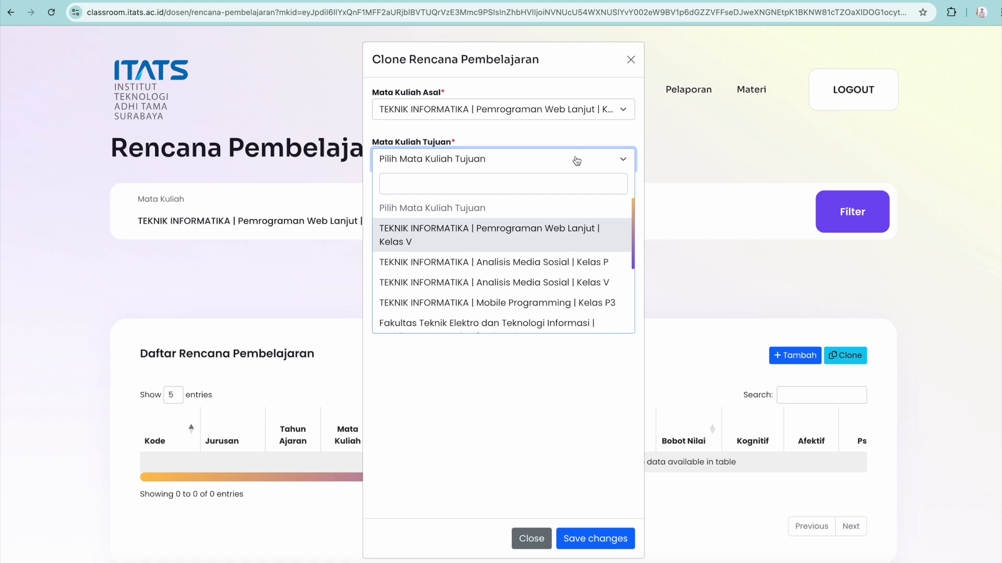
left_click(587, 109)
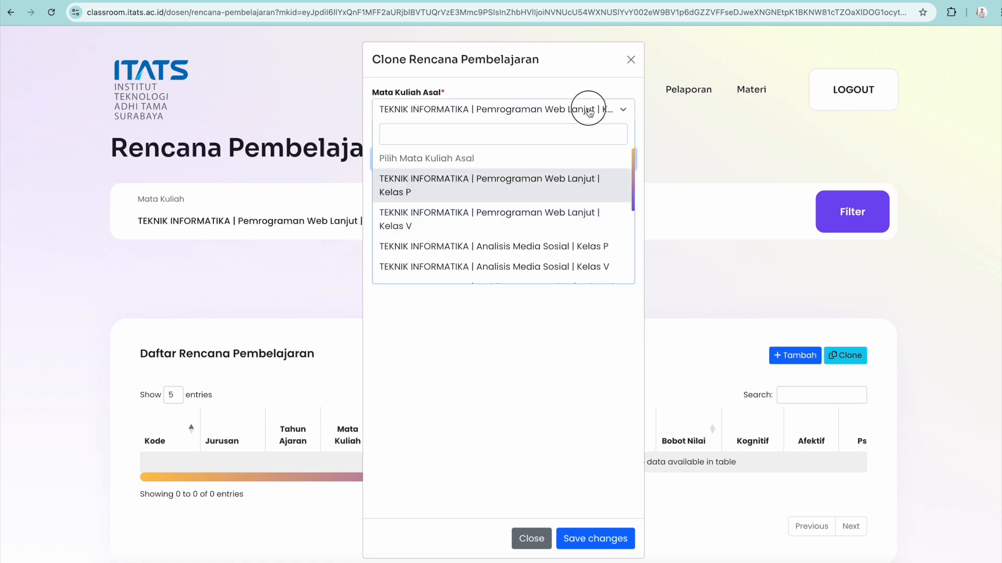
left_click(557, 191)
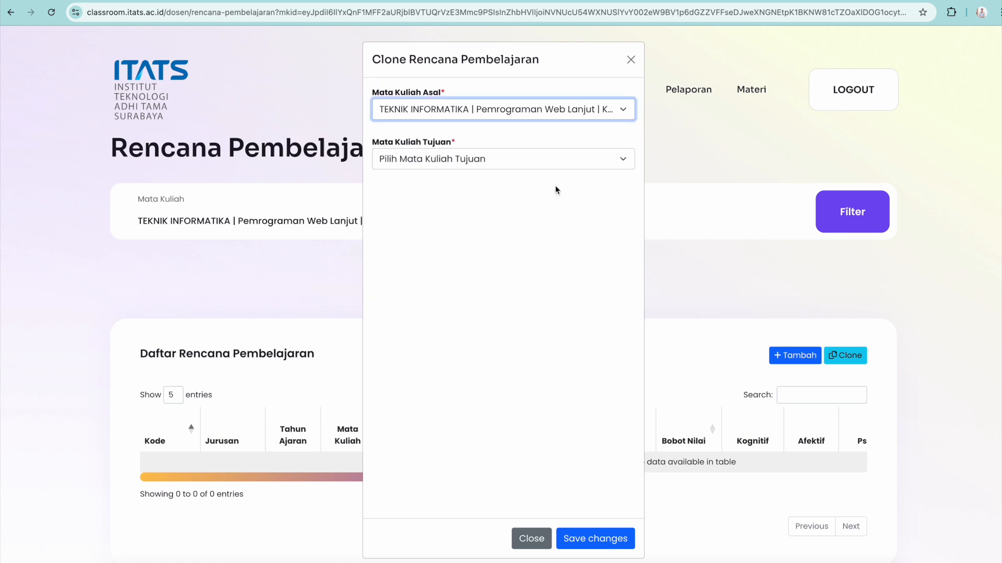
left_click(564, 159)
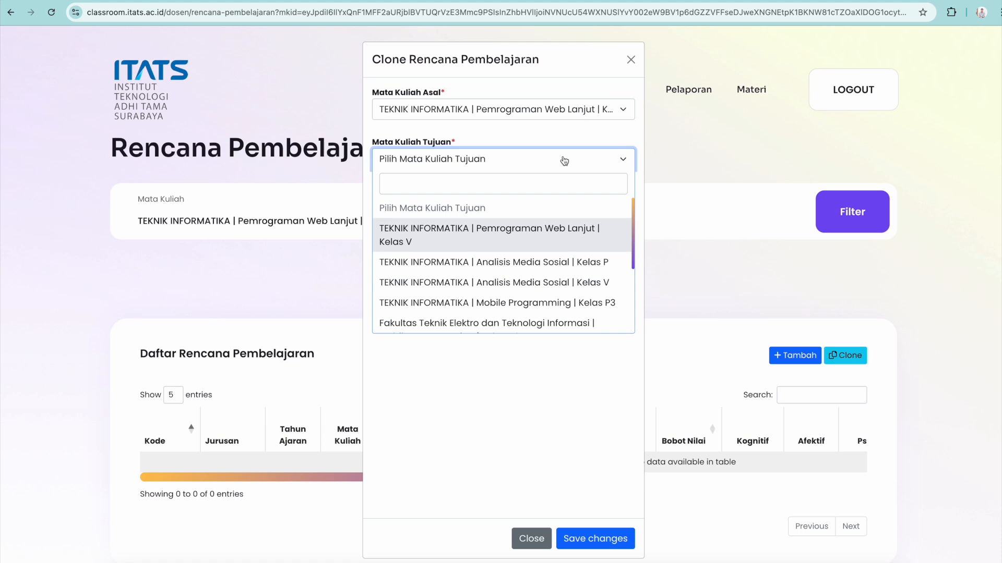
left_click(565, 239)
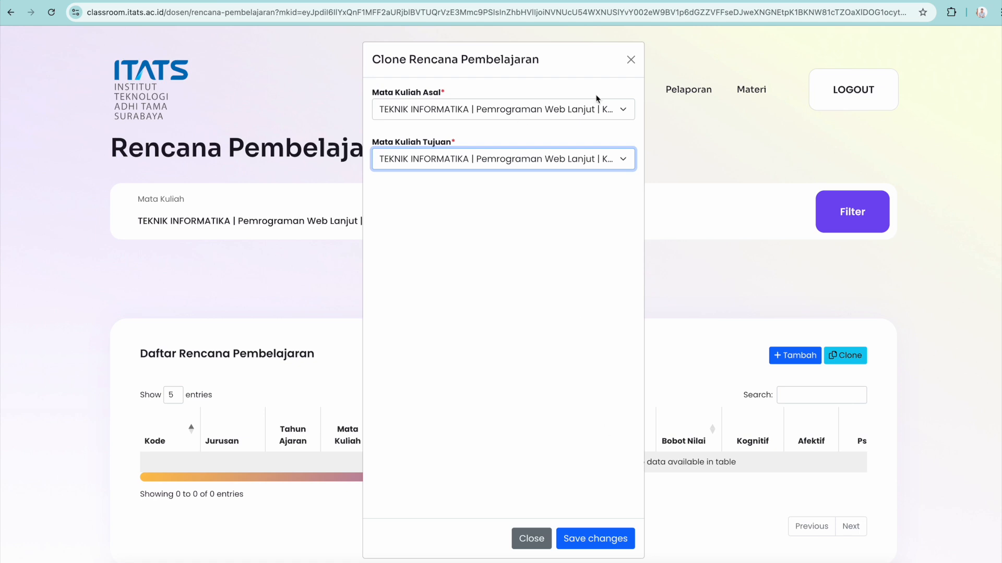
- Reselect Pemrograman Web Lanjut Kelas P as the source and Kelas V as the destination, and save the clone
left_click(584, 117)
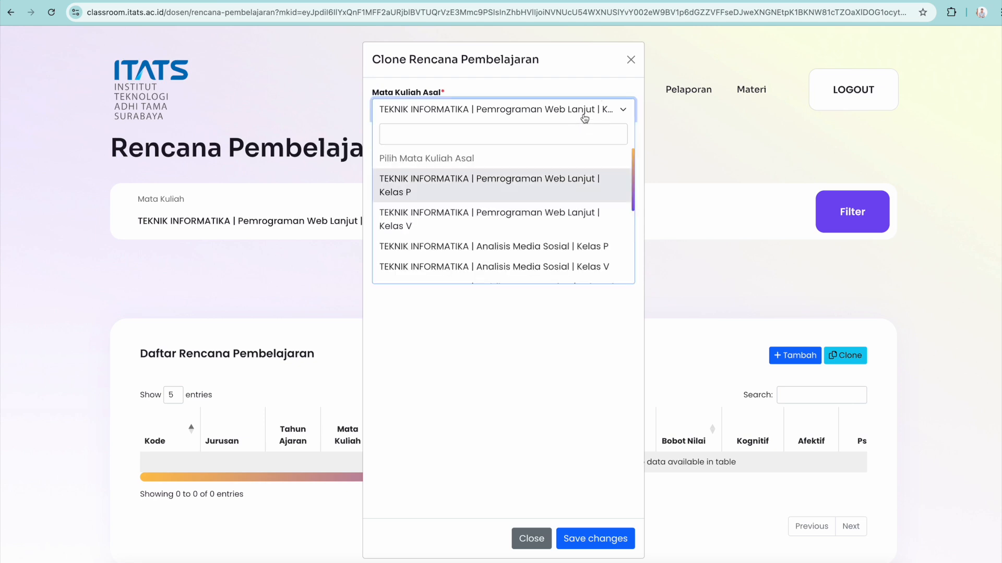
left_click(551, 180)
left_click(554, 161)
left_click(526, 239)
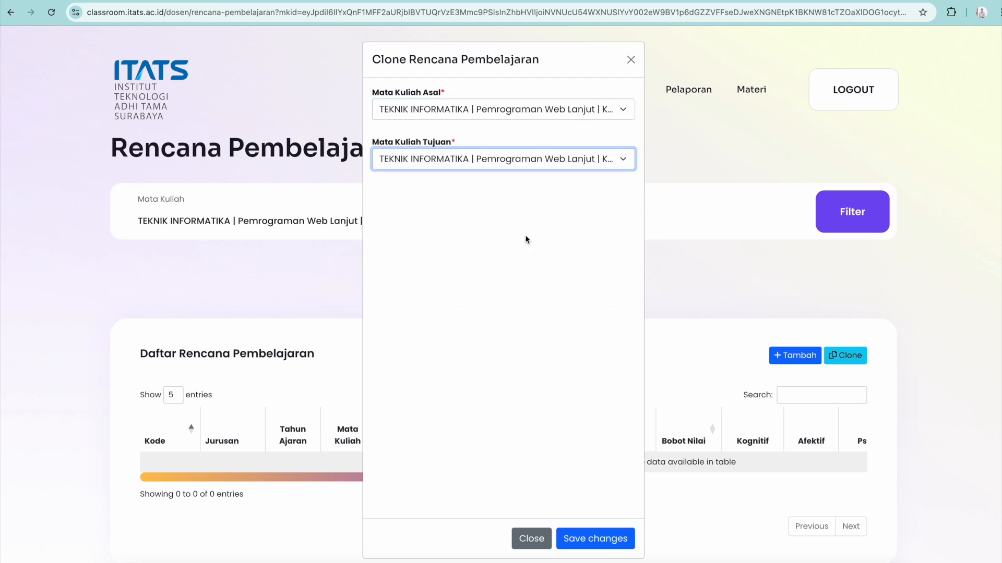
left_click(604, 545)
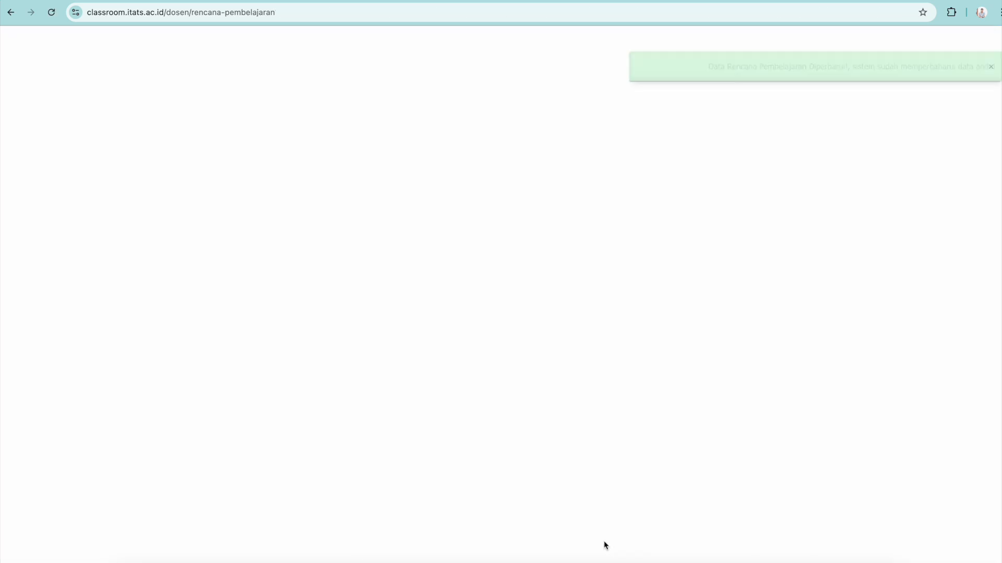
- Filter the learning plans by TEKNIK INFORMATIKA | Pemrograman Web Lanjut | V and review the columns of the cloned entries
scroll(650, 382, "down", 5)
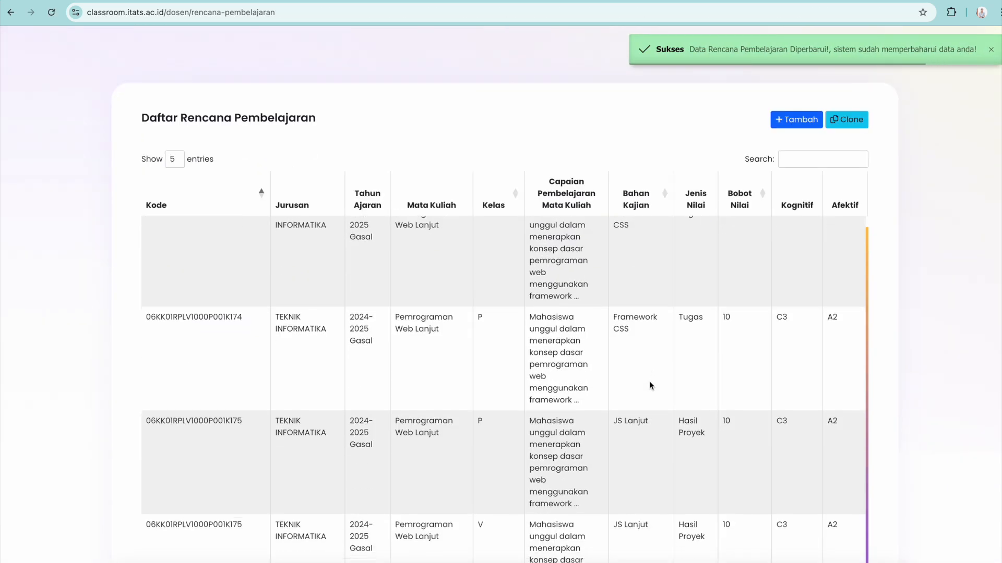
scroll(650, 383, "up", 5)
left_click(461, 219)
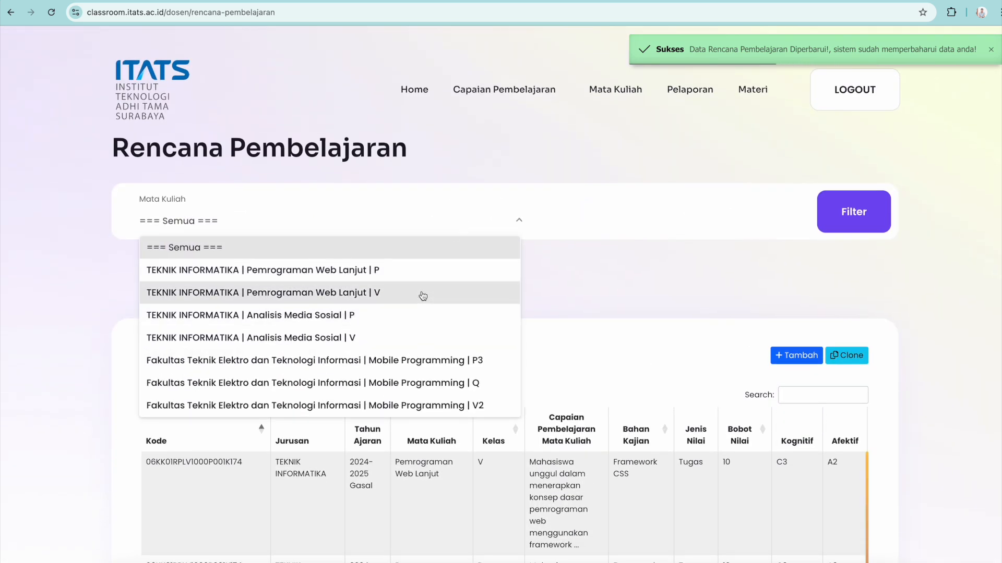
left_click(423, 296)
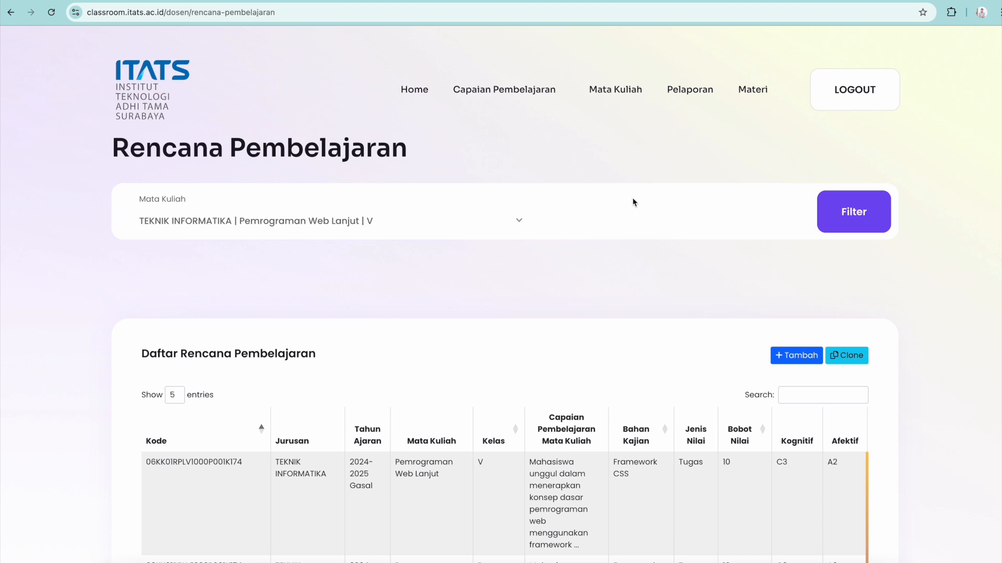
left_click(853, 212)
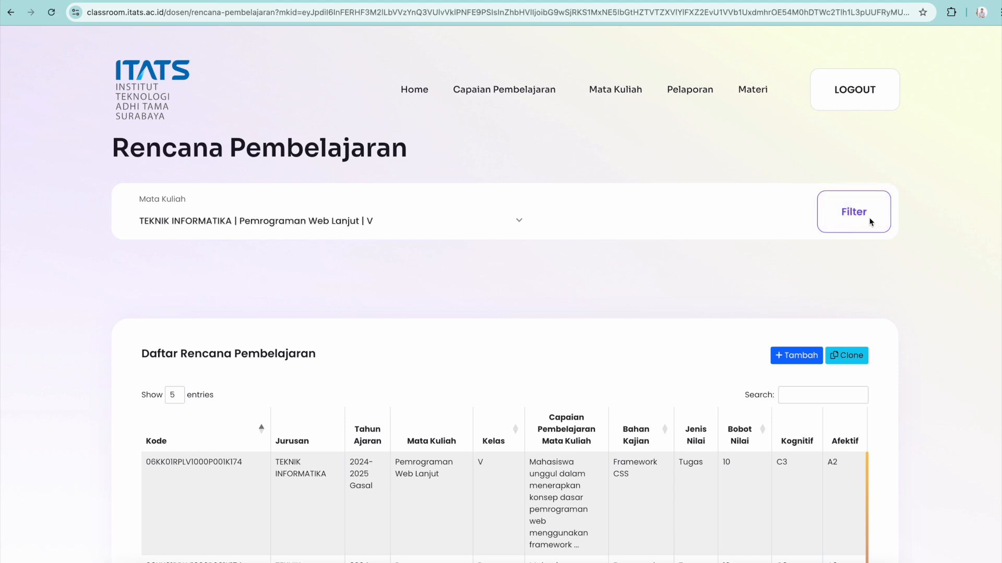
scroll(685, 316, "down", 5)
scroll(685, 315, "right", 2)
scroll(684, 314, "right", 5)
scroll(685, 314, "left", 10)
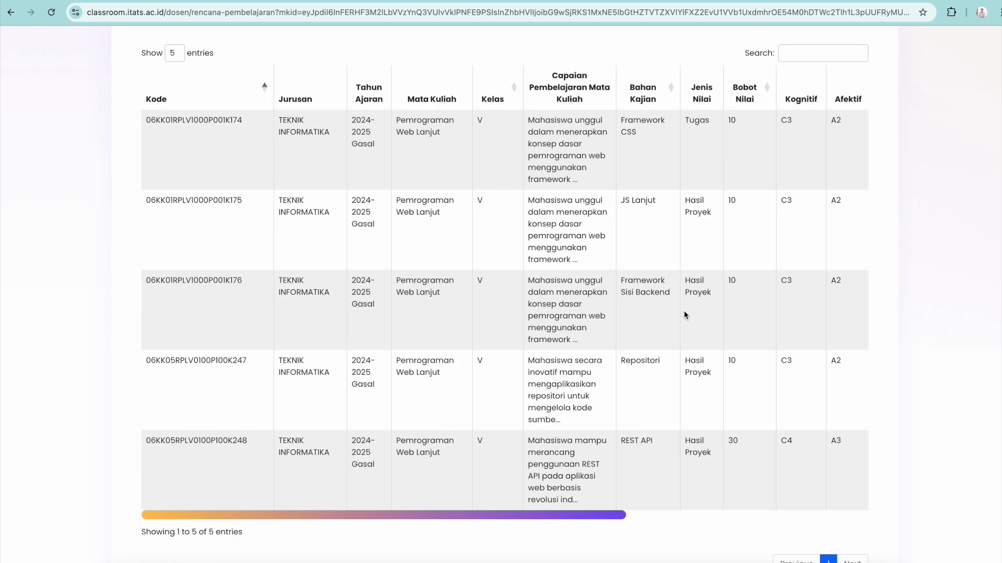
scroll(684, 311, "up", 6)
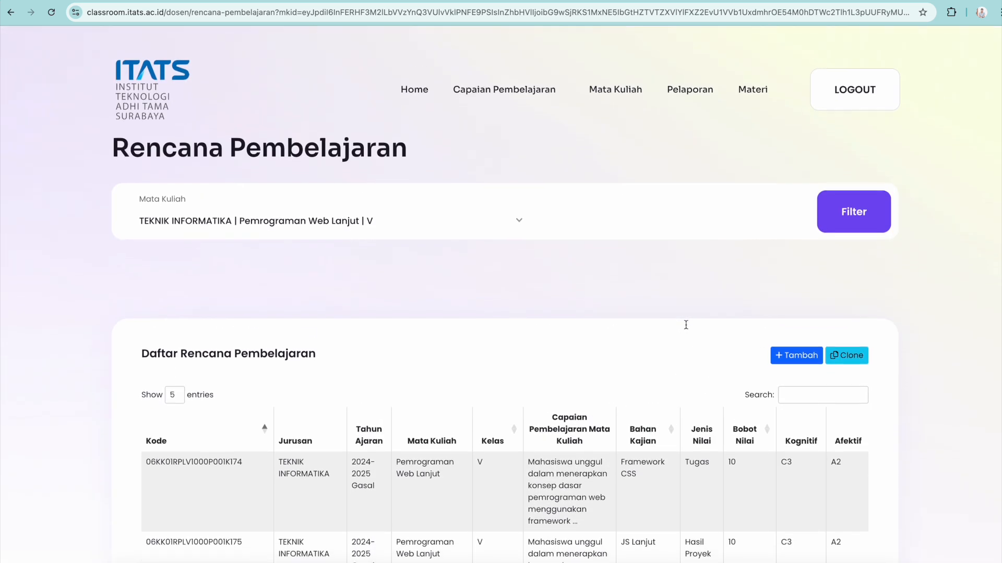
- Open the RPS mapping of Pemrograman Web Lanjut class P from the Mapping RPS course list
mouse_move(521, 89)
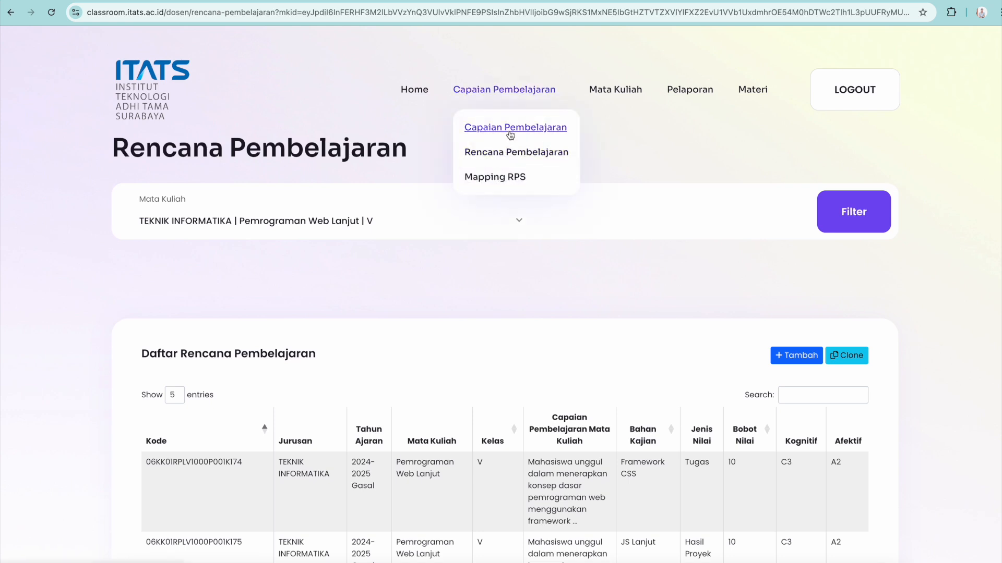
left_click(508, 184)
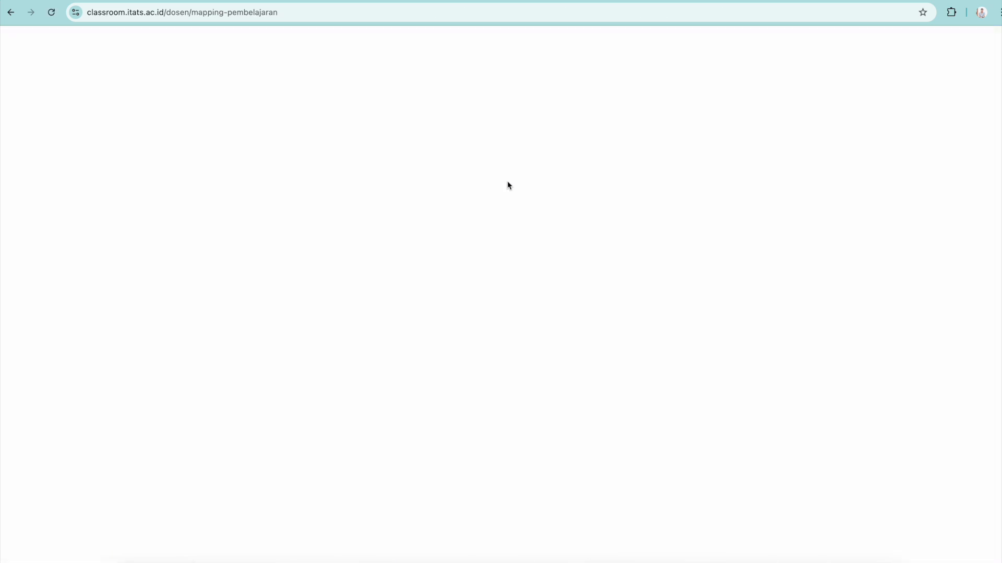
scroll(556, 318, "down", 1)
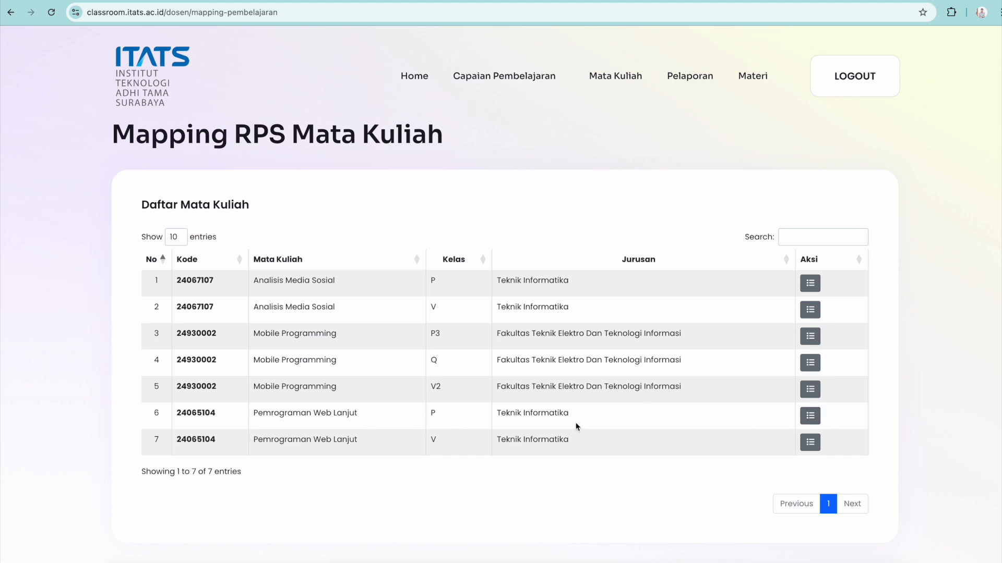
left_click(811, 417)
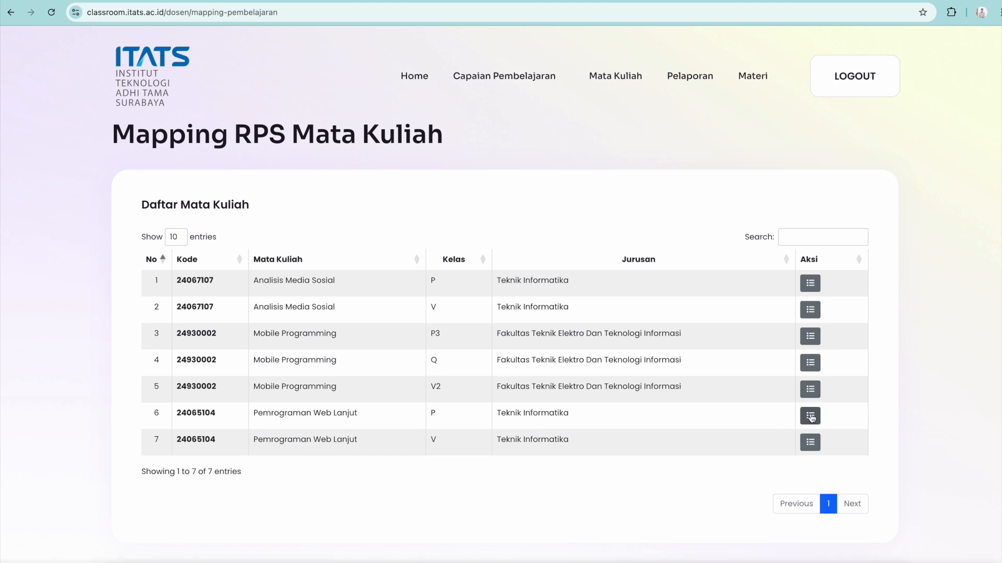
left_click(811, 420)
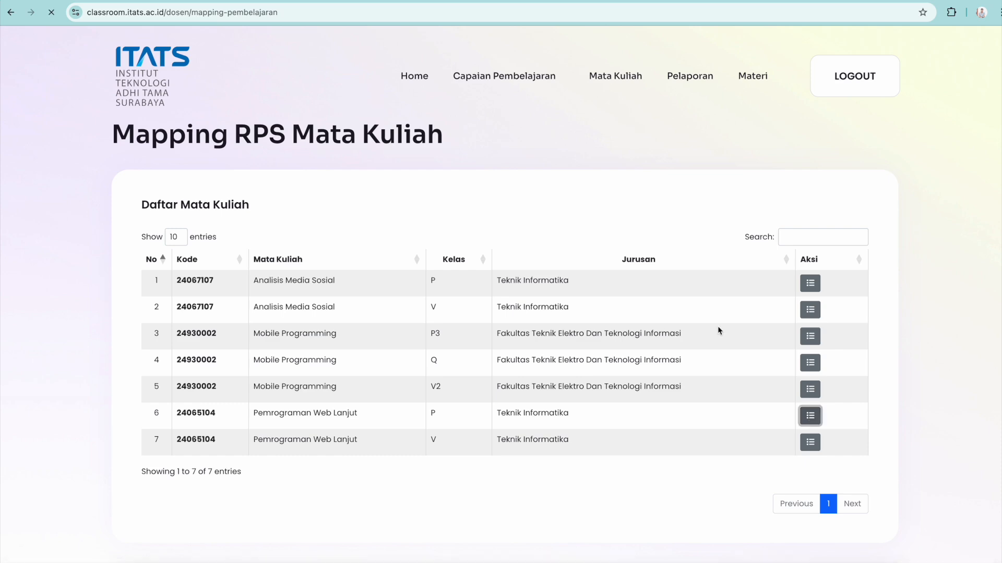
- Examine the weekly RPS mapping of class P for weeks 1 to 16, including material realisation and attendance
scroll(718, 326, "down", 7)
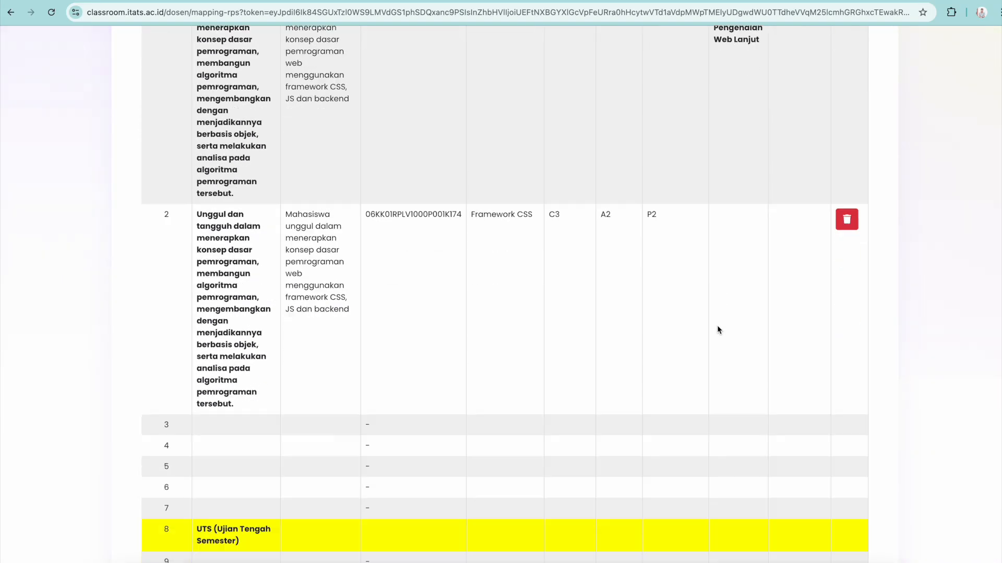
scroll(717, 327, "up", 3)
scroll(717, 330, "up", 1)
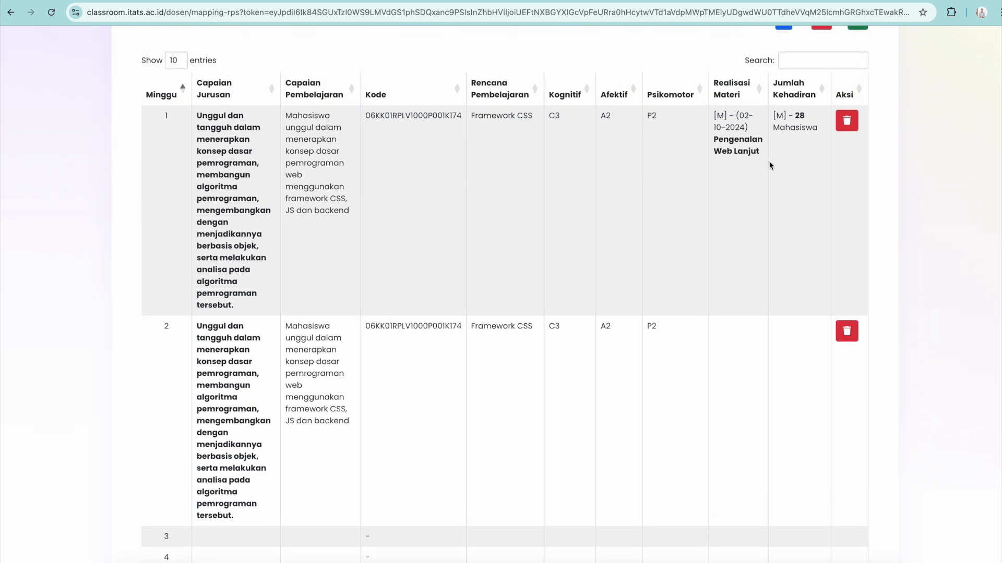
scroll(769, 166, "up", 2)
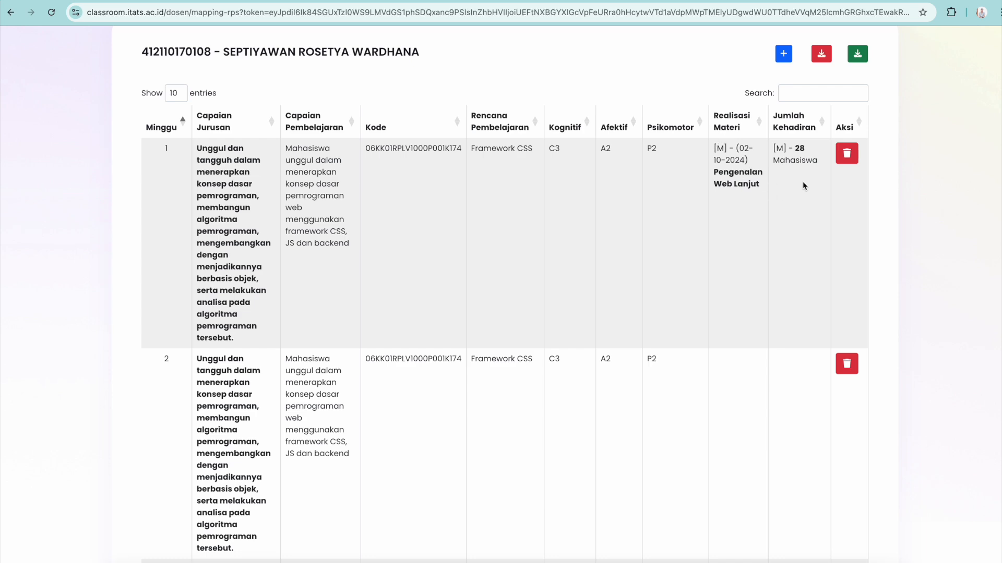
scroll(716, 307, "down", 6)
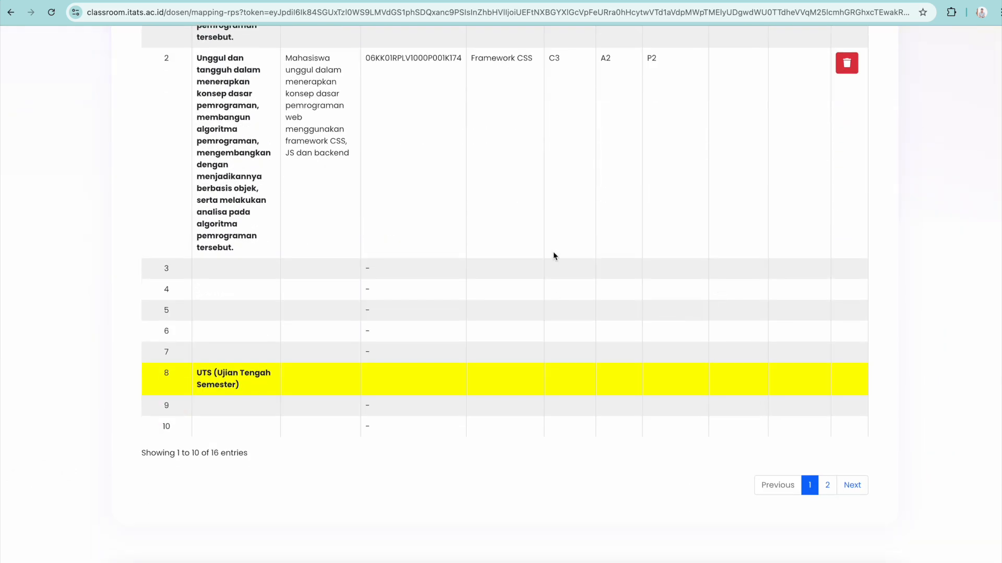
left_click(834, 486)
scroll(764, 275, "up", 5)
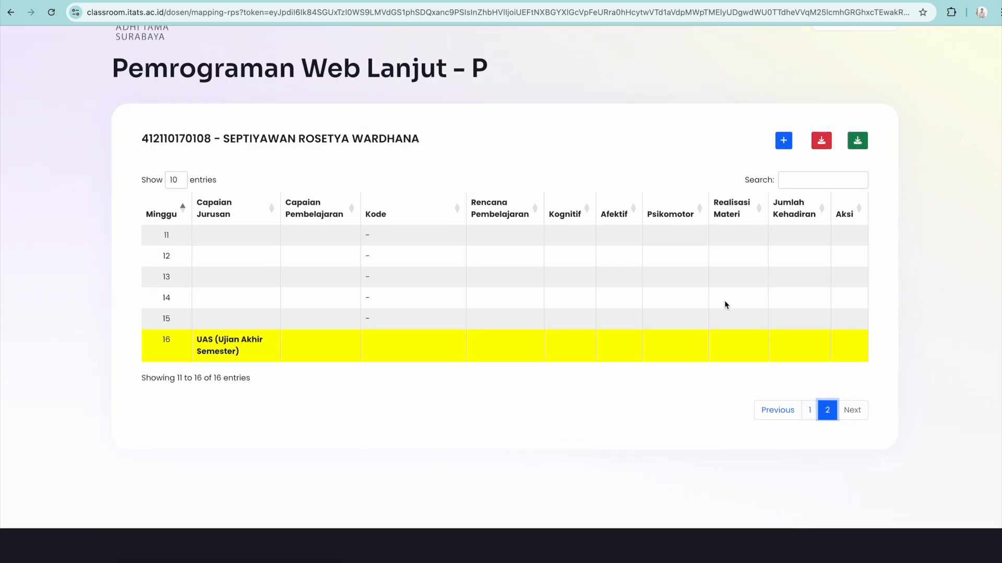
left_click(809, 410)
scroll(803, 365, "down", 3)
scroll(798, 339, "up", 1)
scroll(798, 339, "up", 1)
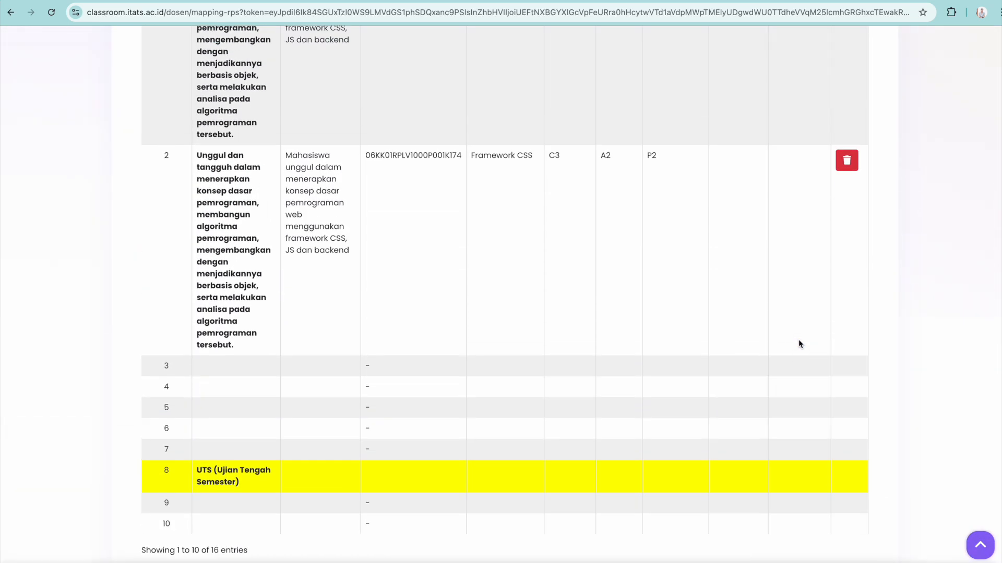
- Switch to Word and check the planned weeks for Framework CSS and JS Lanjut in the curriculum table
left_click(798, 562)
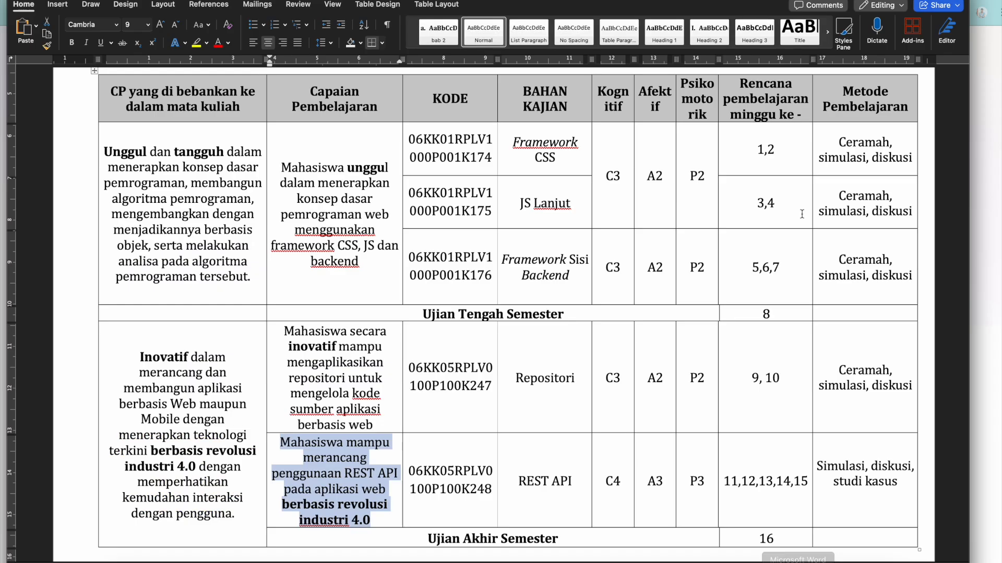
mouse_move(775, 203)
left_mouse_down()
mouse_move(757, 205)
mouse_move(765, 204)
left_mouse_up()
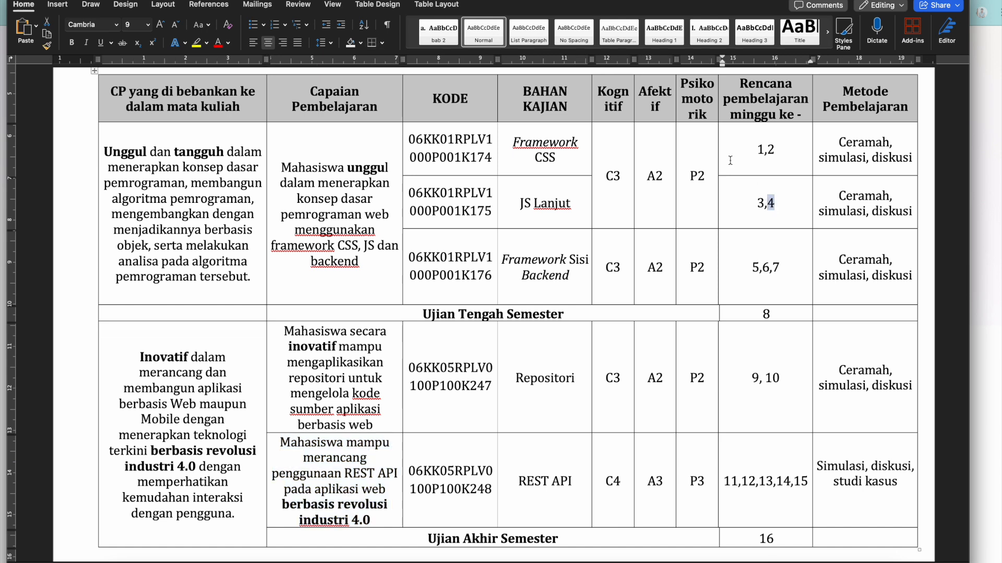
left_click(784, 150)
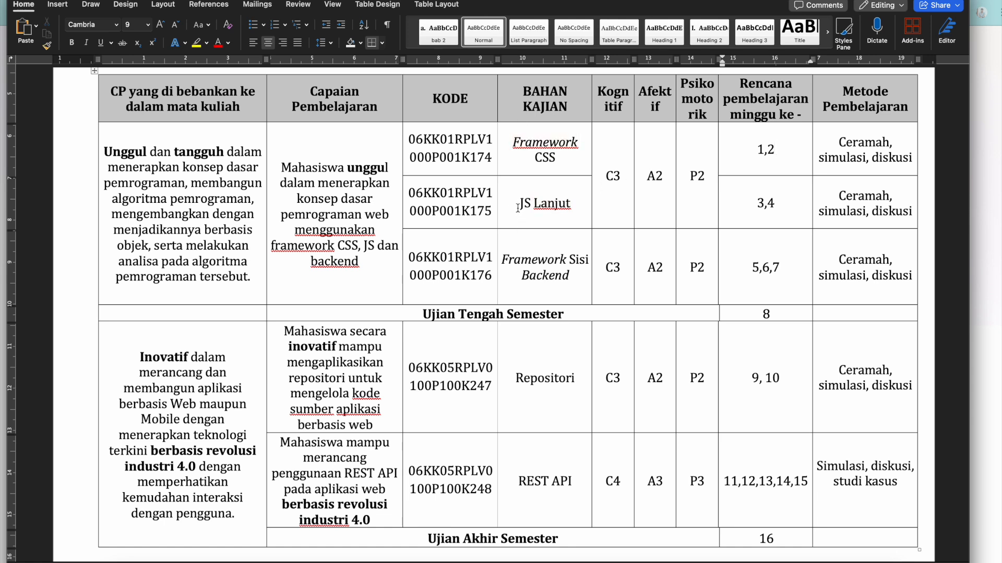
left_click_drag(518, 208, 580, 210)
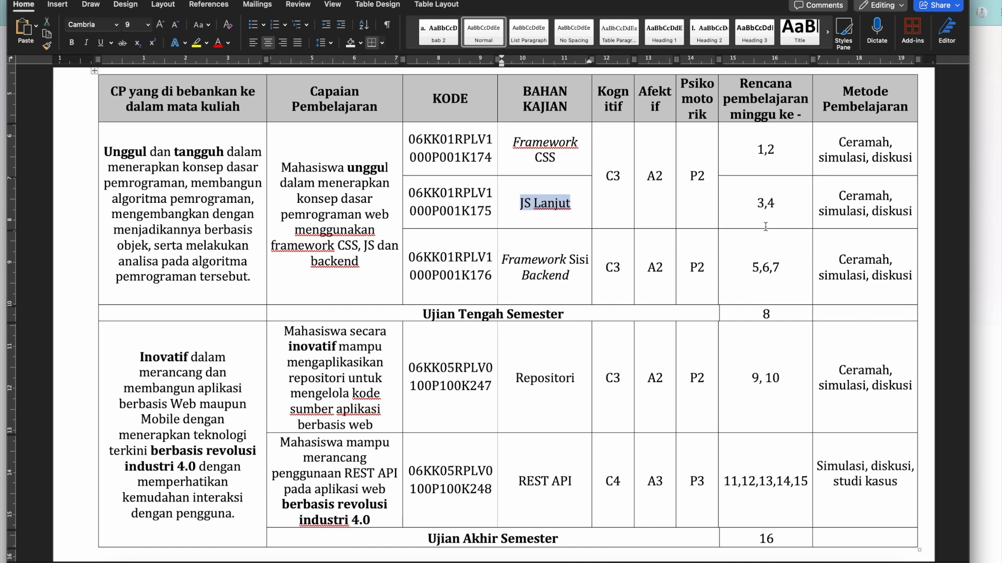
- Return to the classroom site and add an RPS mapping of week 3 to the JS Lanjut learning plan for class P
left_click(974, 202)
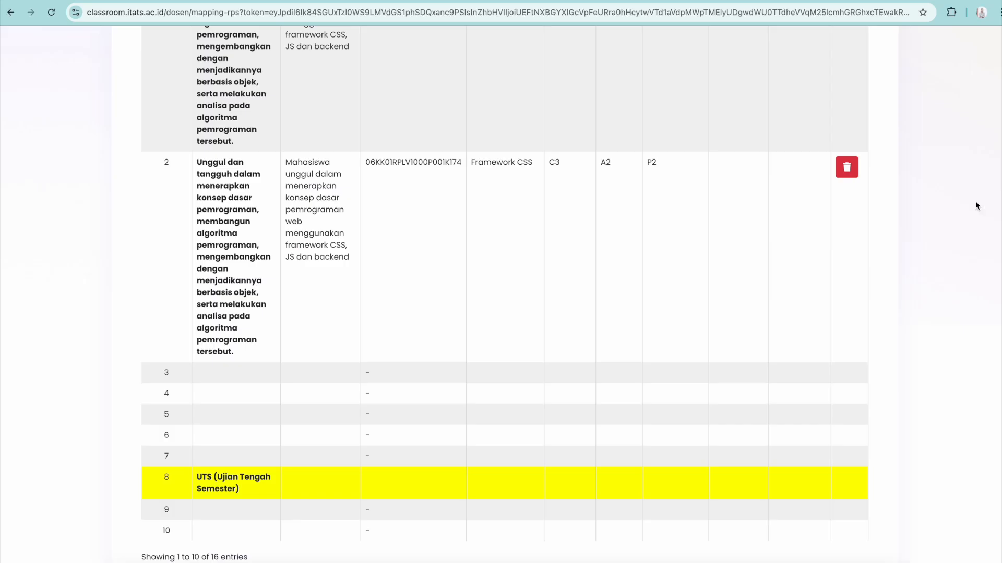
scroll(728, 158, "up", 5)
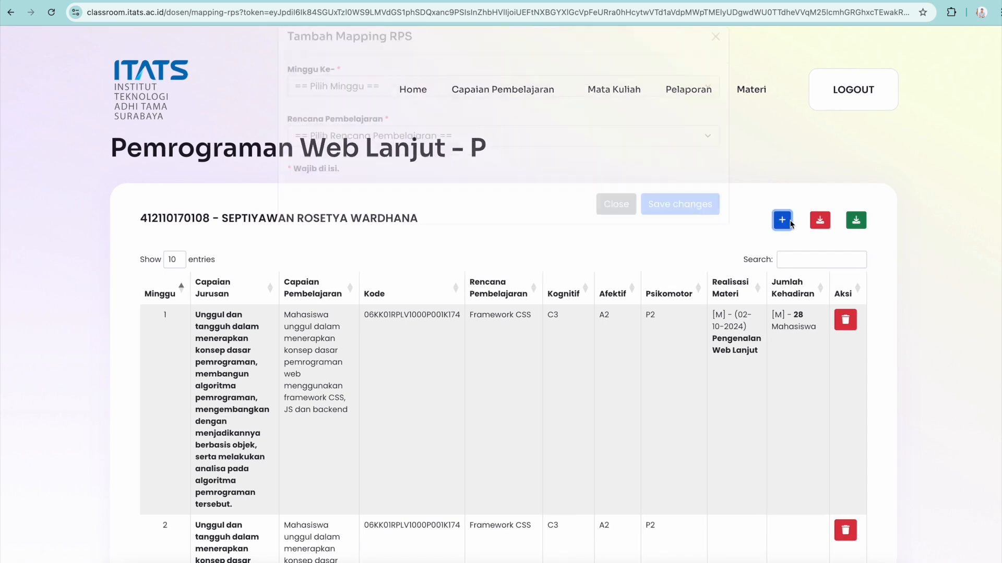
left_click(783, 220)
left_click(409, 113)
left_click(385, 182)
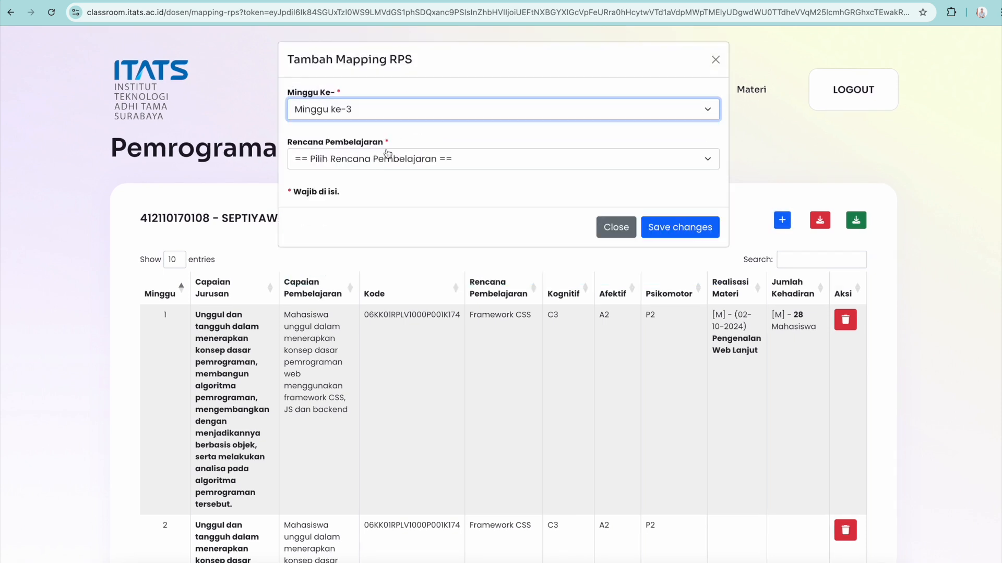
left_click(388, 152)
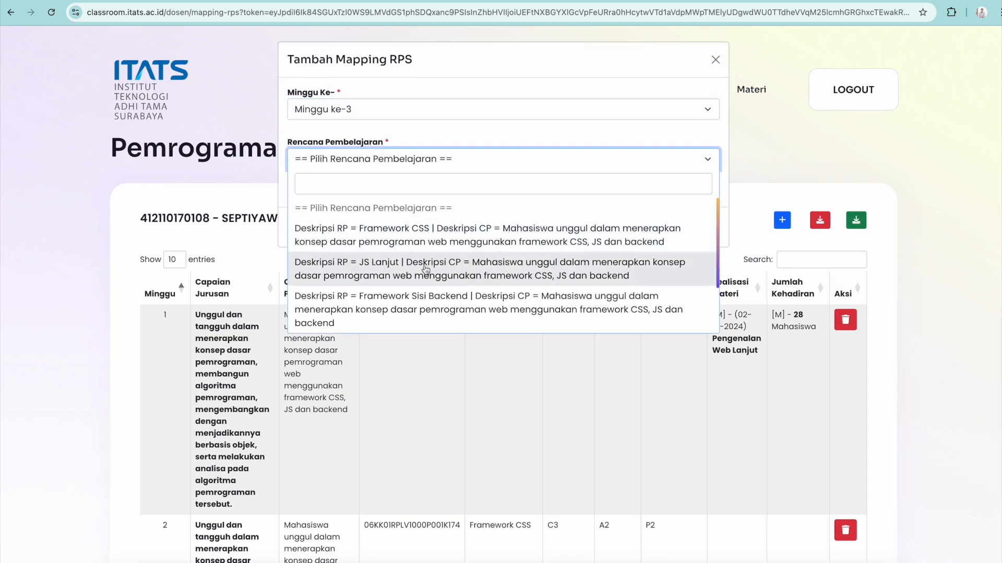
left_click(425, 270)
left_click(683, 232)
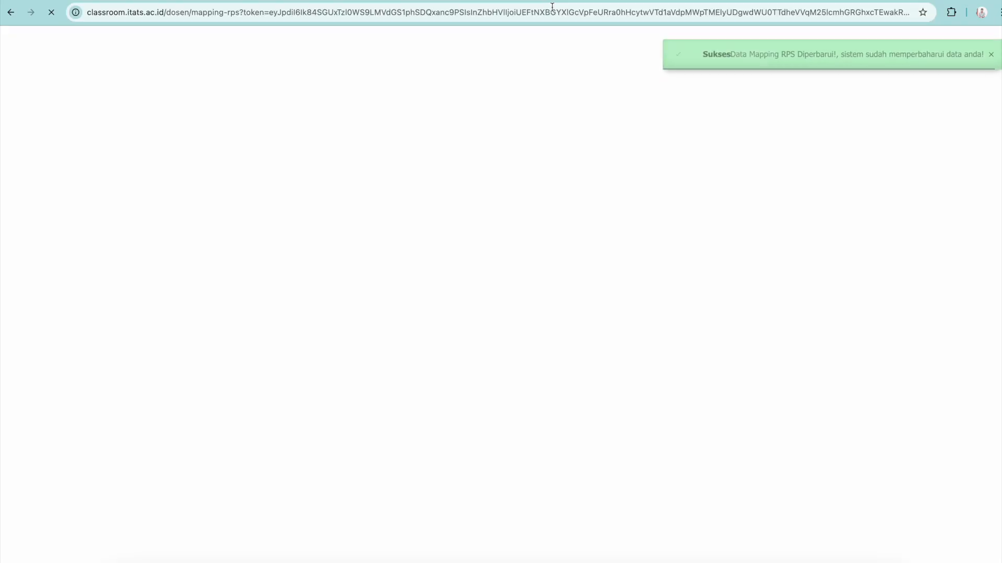
scroll(511, 217, "down", 8)
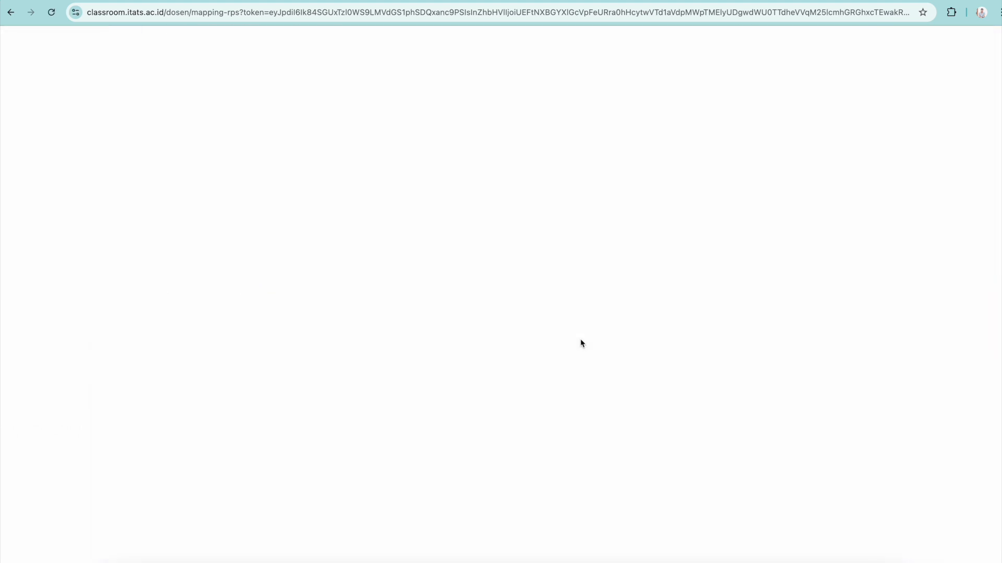
scroll(580, 339, "up", 6)
scroll(580, 339, "down", 7)
scroll(580, 339, "up", 3)
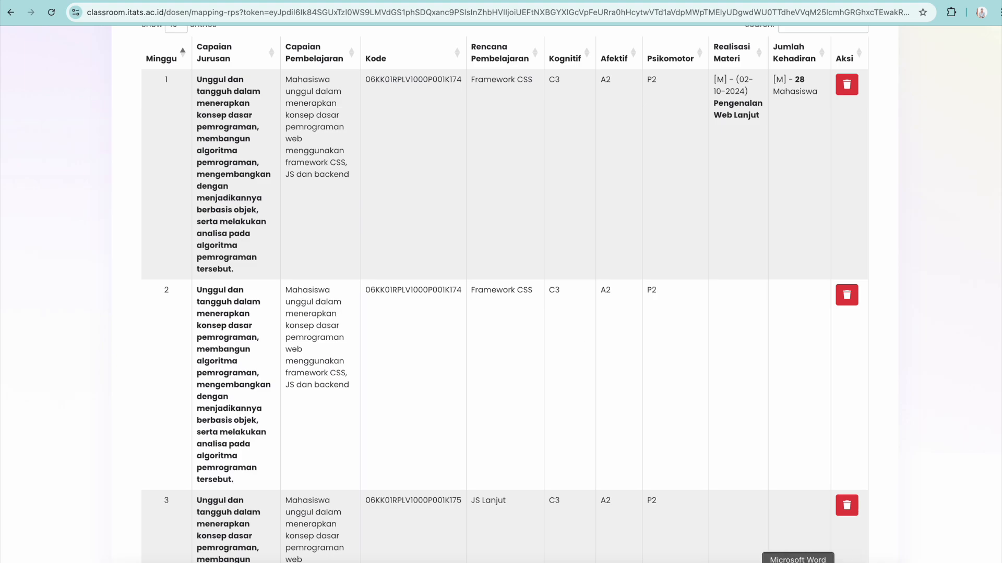
- Check the JS Lanjut weeks in the Word curriculum table and map week 4 of class P to JS Lanjut
left_click(797, 562)
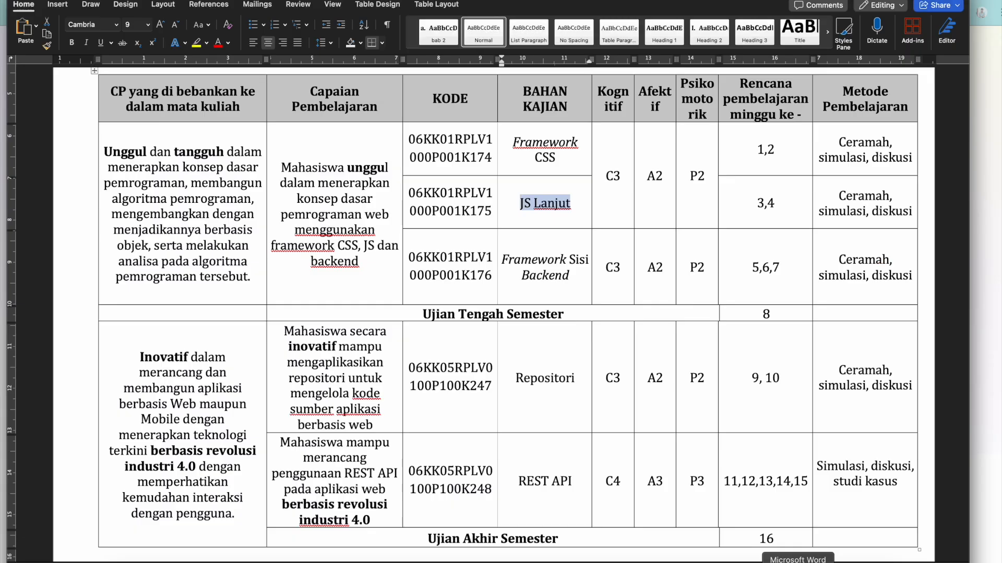
left_click(998, 229)
scroll(655, 130, "up", 5)
left_click(787, 219)
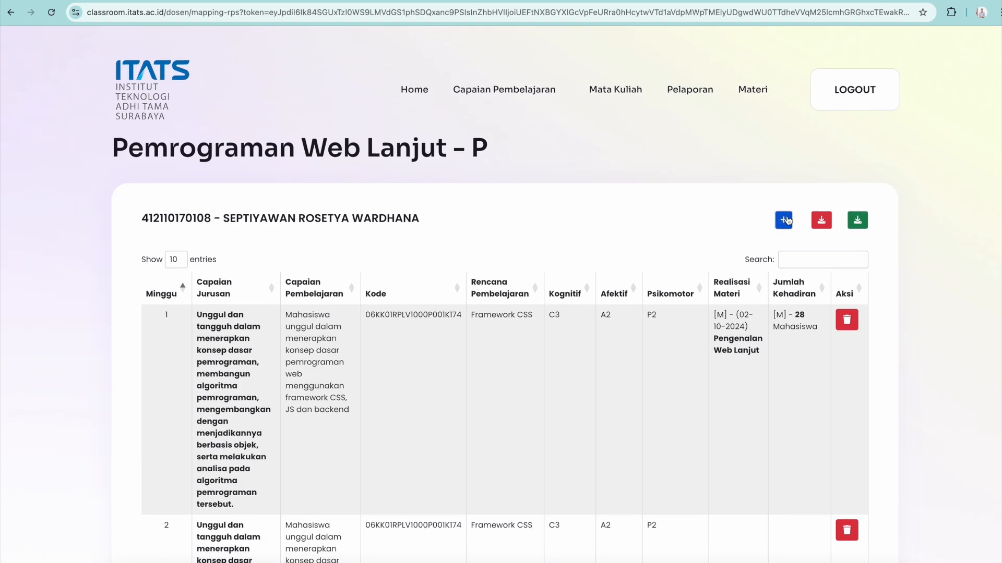
left_click(554, 111)
left_click(503, 184)
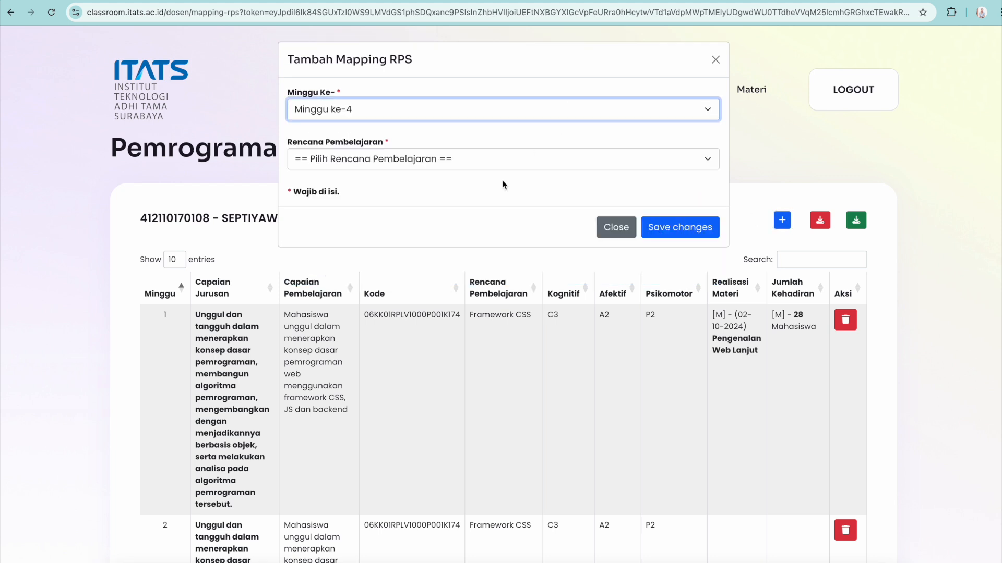
left_click(479, 165)
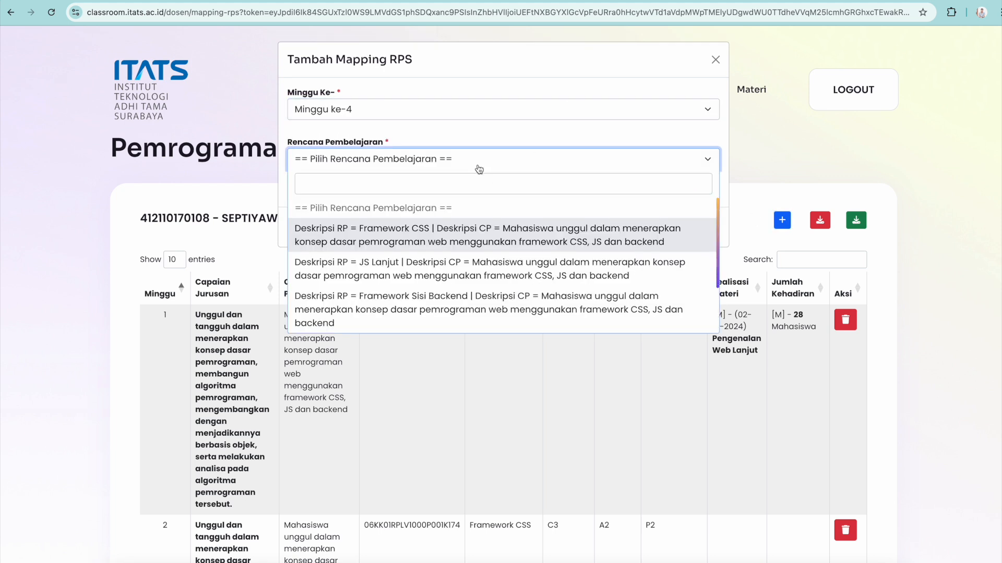
left_click(470, 281)
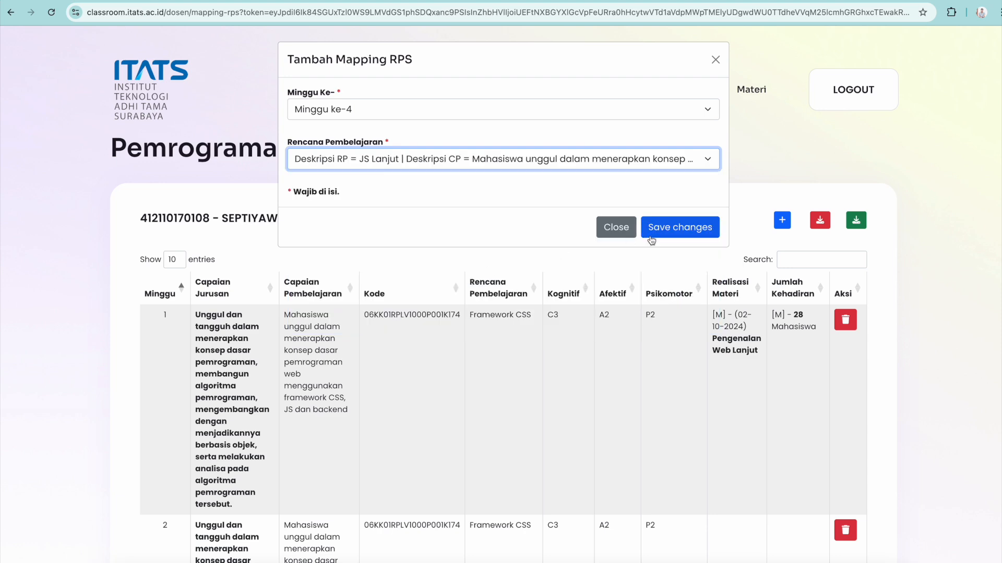
left_click(669, 228)
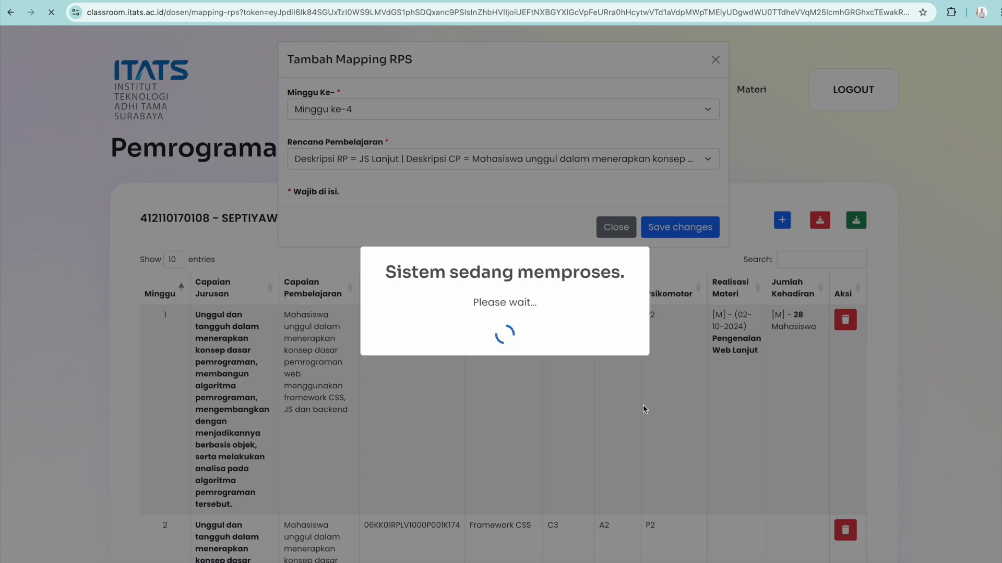
scroll(643, 413, "down", 13)
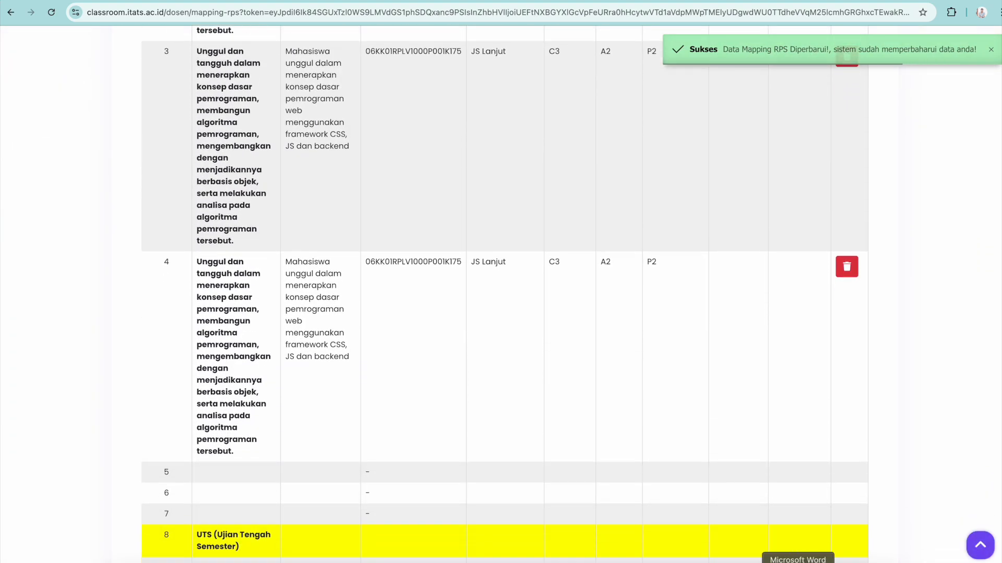
- Check the Framework Sisi Backend weeks in the Word table and map week 5 of class P to that learning plan
left_click(797, 560)
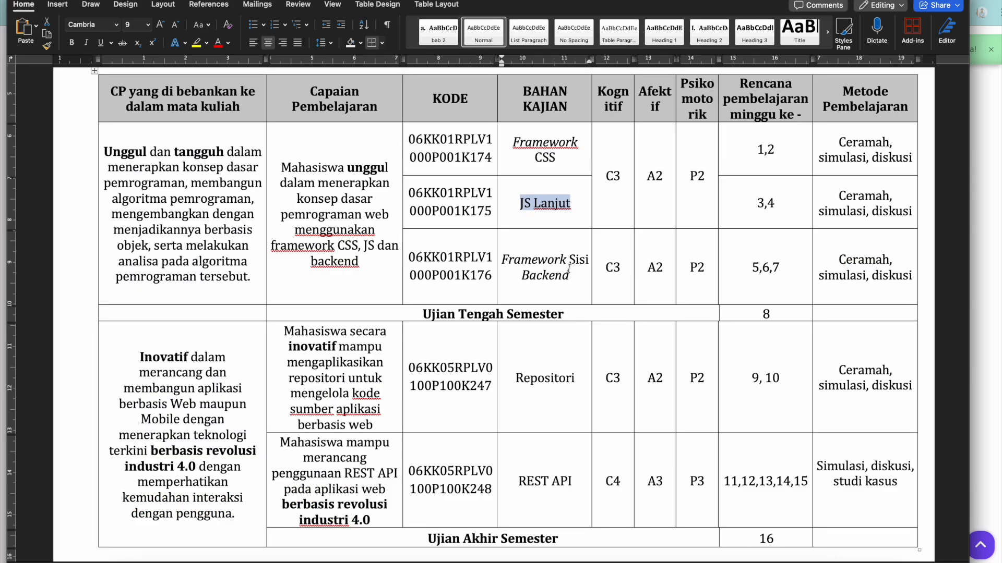
left_click(978, 273)
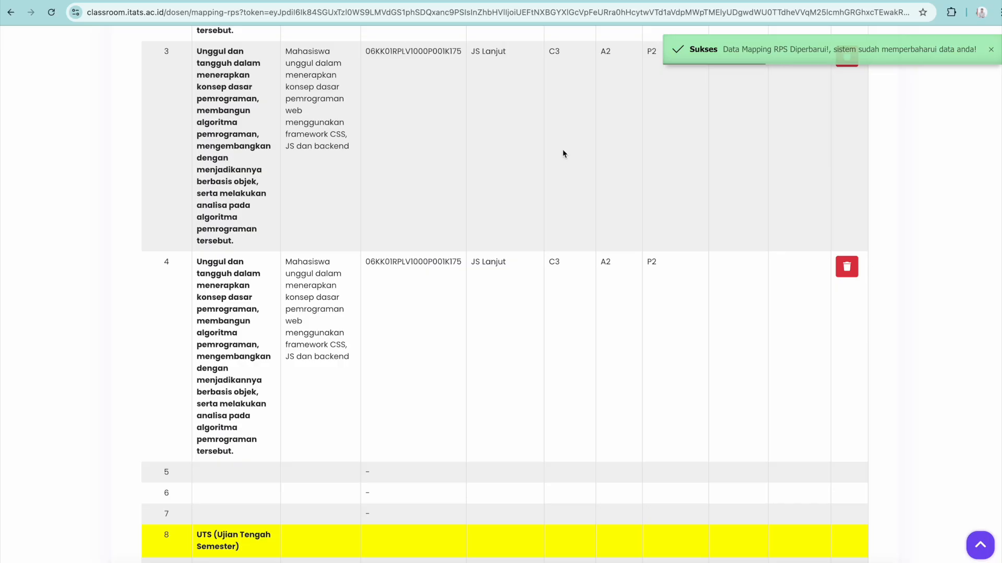
scroll(562, 150, "up", 13)
left_click(784, 220)
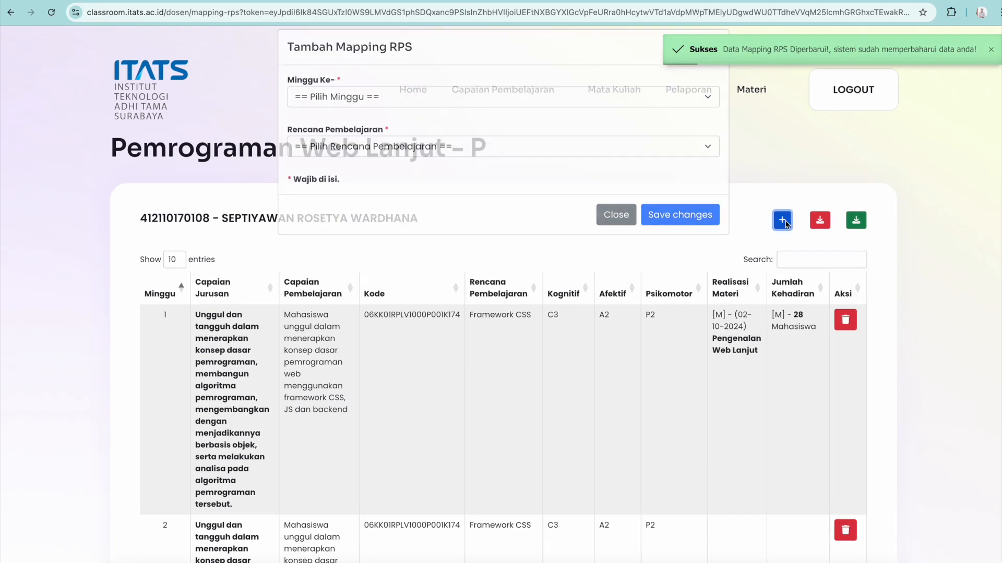
left_click(408, 109)
left_click(391, 184)
left_click(414, 159)
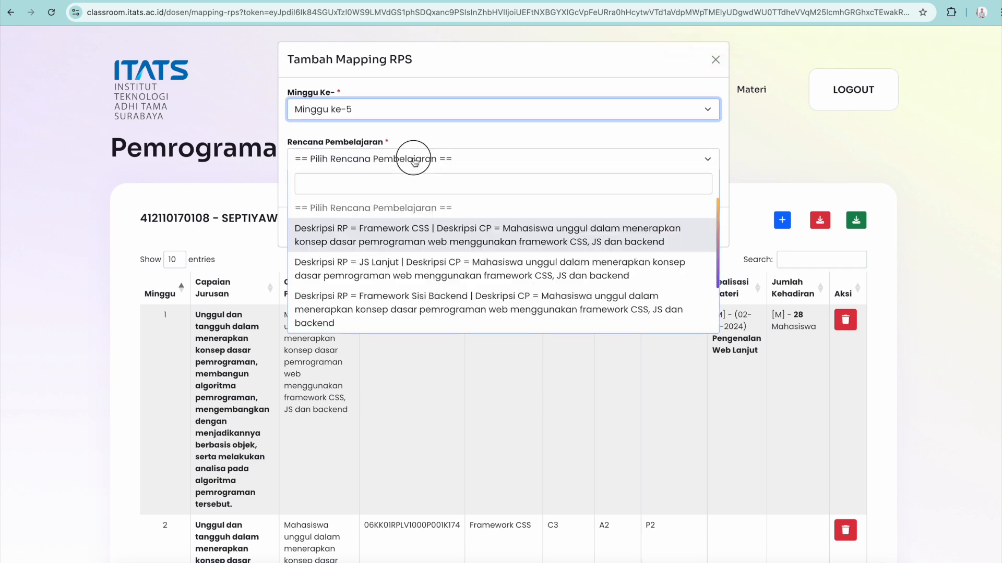
scroll(433, 282, "down", 1)
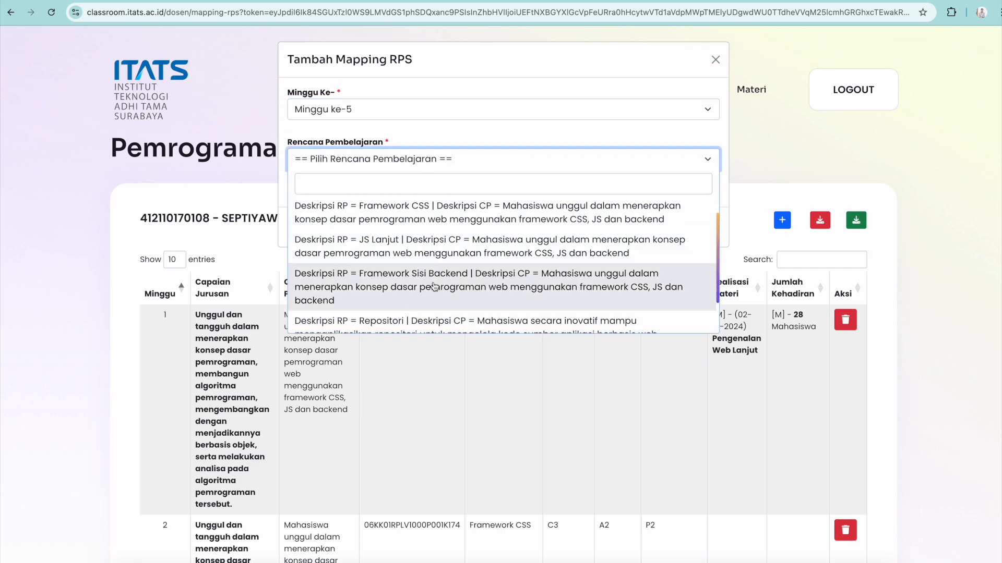
left_click(435, 287)
left_click(675, 228)
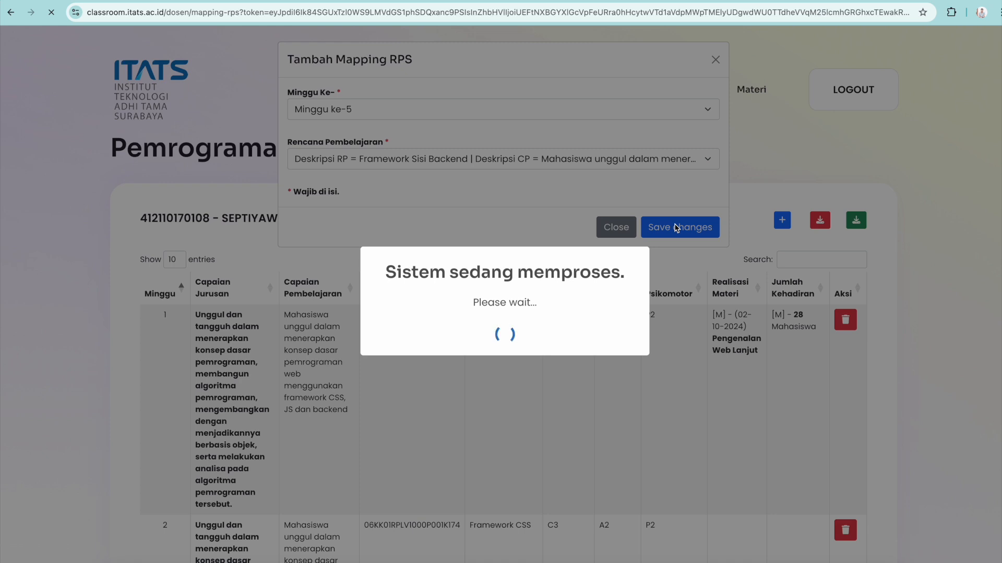
scroll(674, 228, "down", 10)
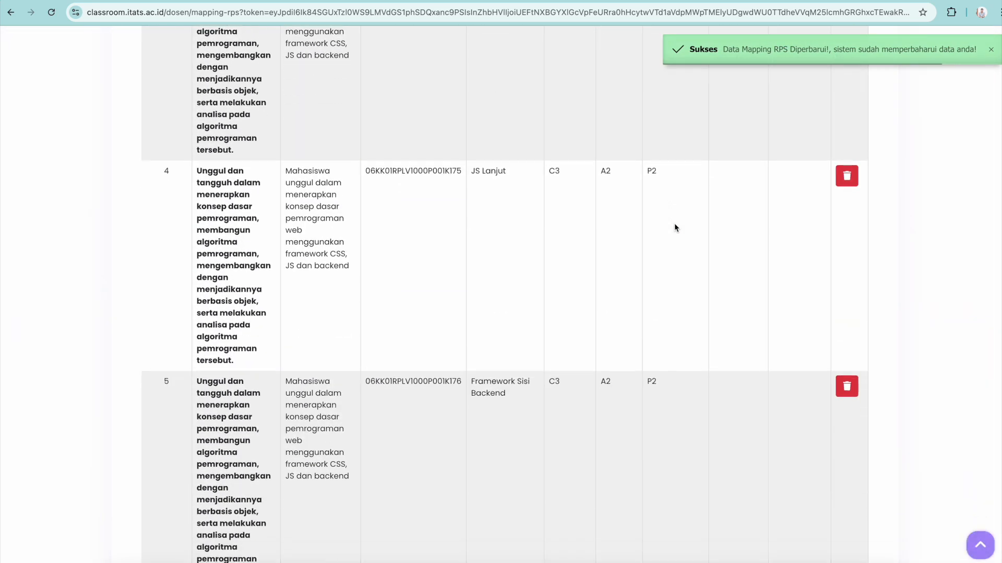
scroll(674, 228, "down", 4)
- Add an RPS mapping of week 6 to the Framework Sisi Backend learning plan and check it in the weekly table
scroll(674, 228, "up", 15)
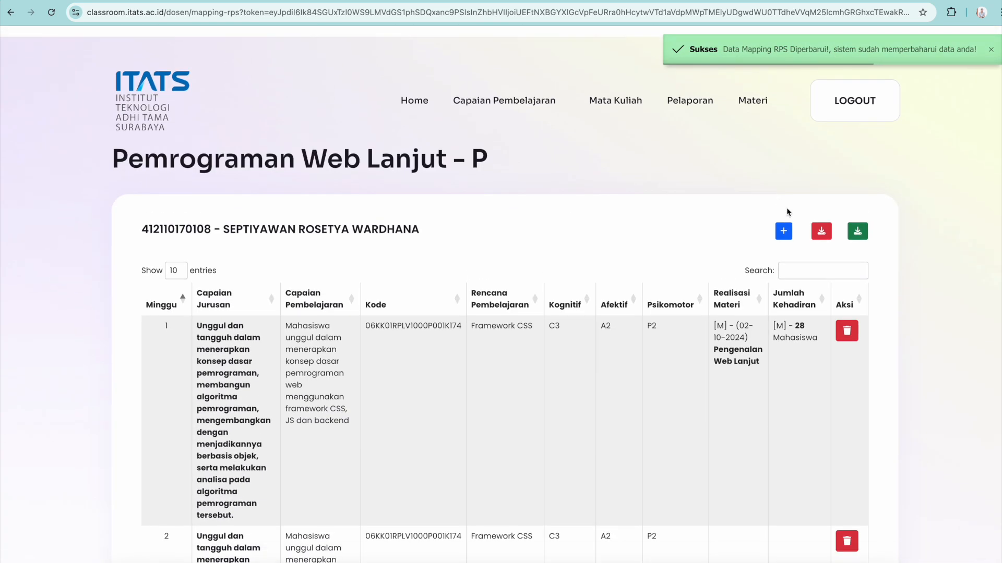
left_click(783, 231)
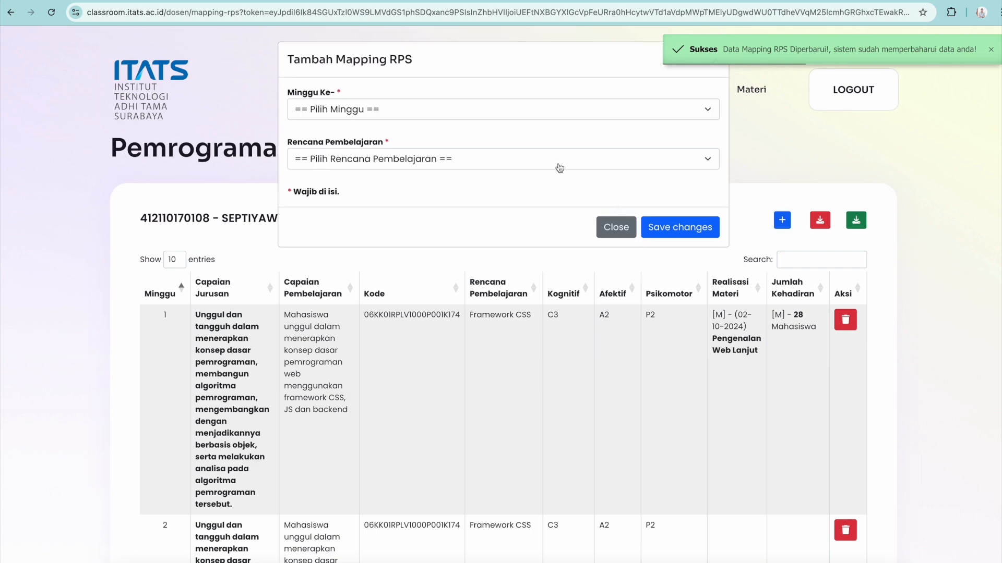
left_click(559, 117)
left_click(507, 174)
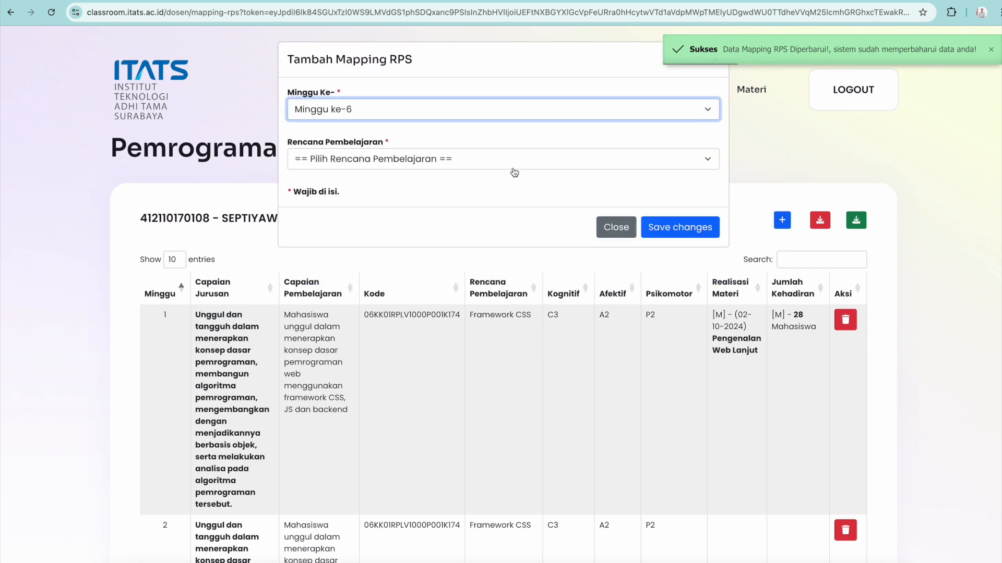
left_click(514, 166)
left_click(513, 301)
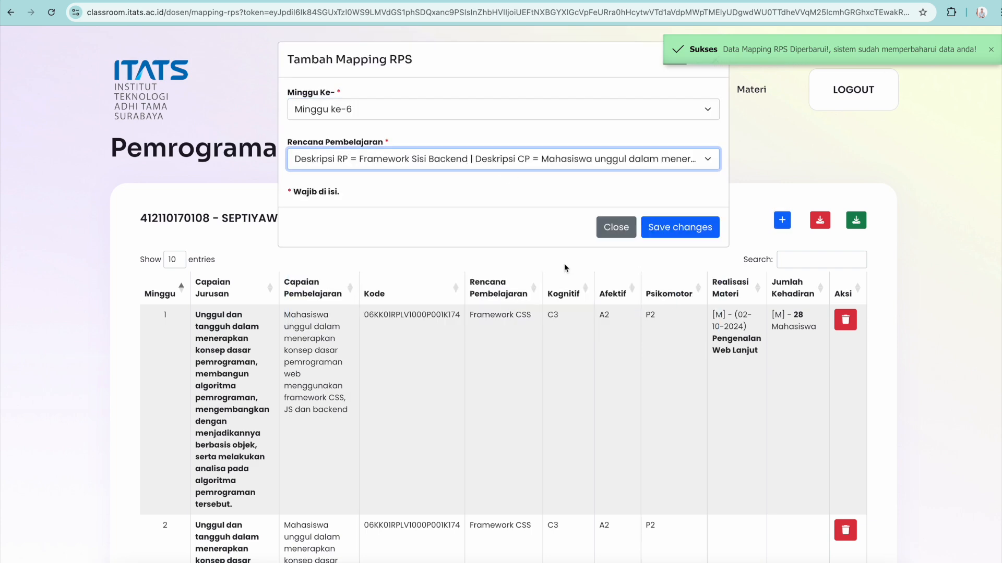
left_click(686, 229)
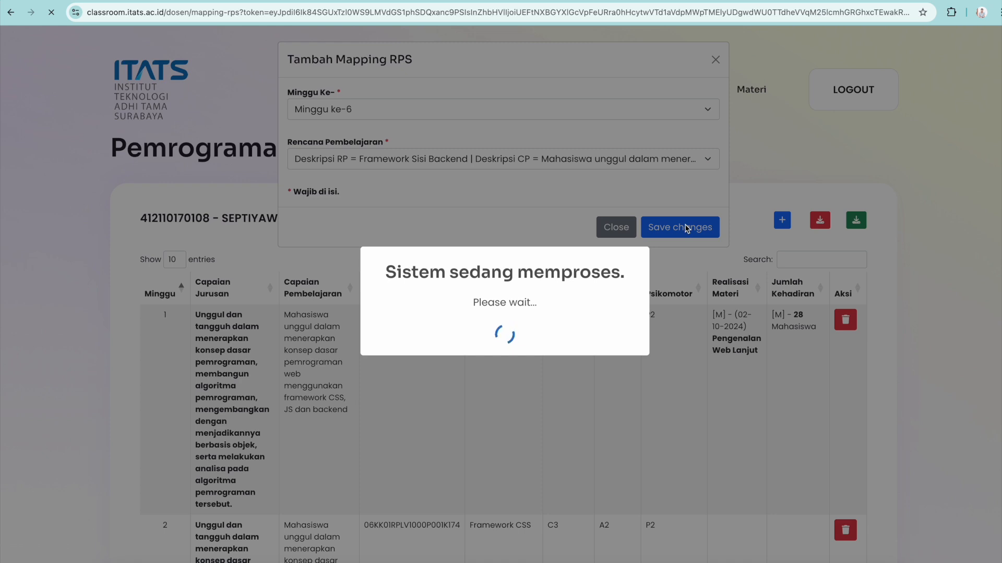
left_click(707, 9)
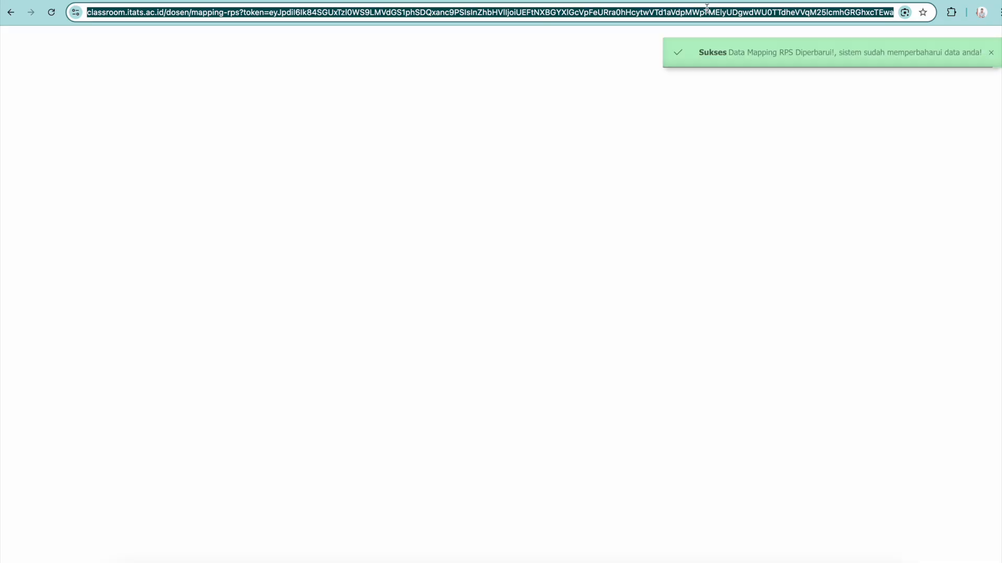
scroll(700, 115, "down", 10)
scroll(700, 114, "down", 10)
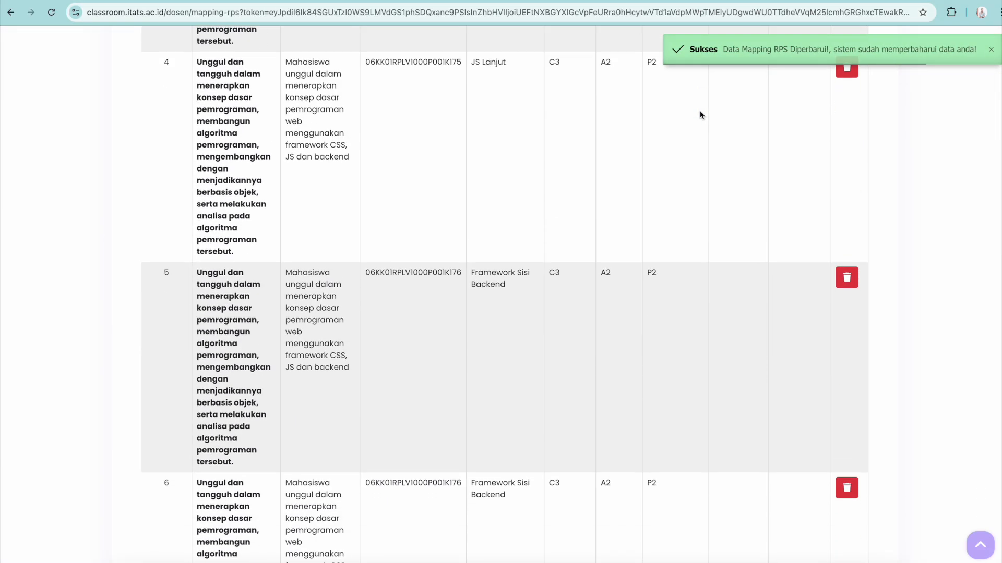
- Add an RPS mapping of week 7 to the Framework Sisi Backend learning plan, save it and reload the page
scroll(700, 115, "up", 10)
scroll(701, 115, "up", 10)
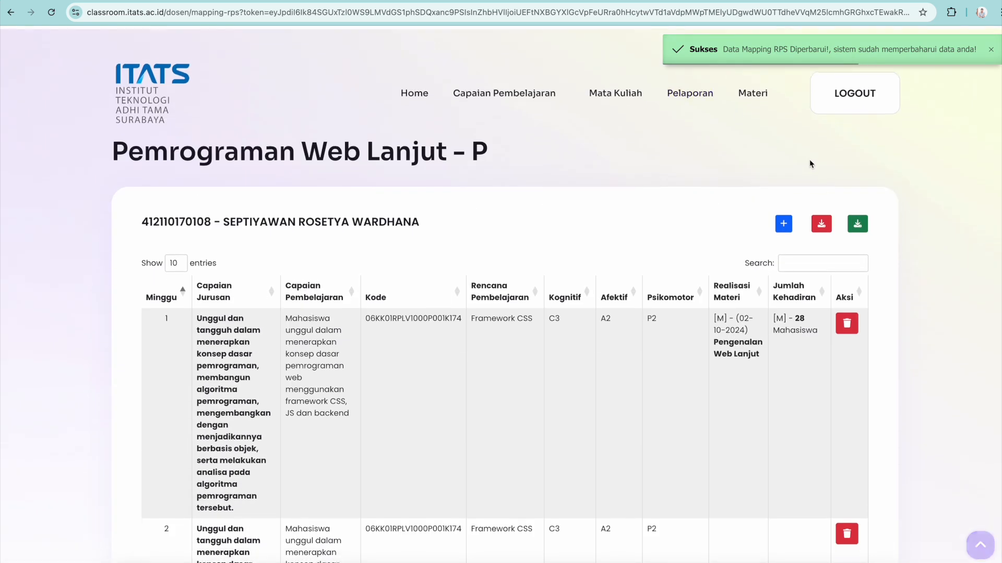
left_click(782, 220)
left_click(496, 116)
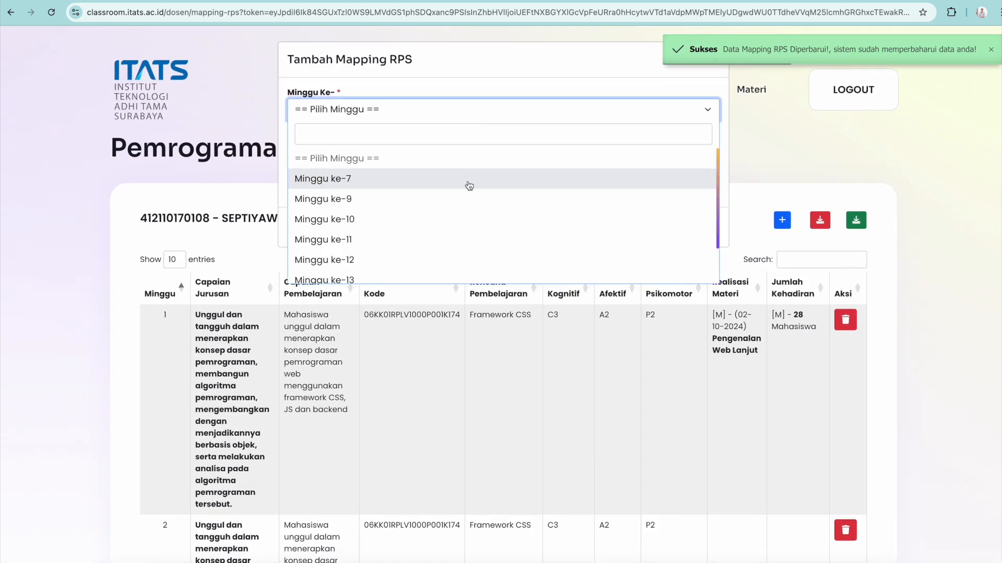
left_click(459, 178)
left_click(442, 160)
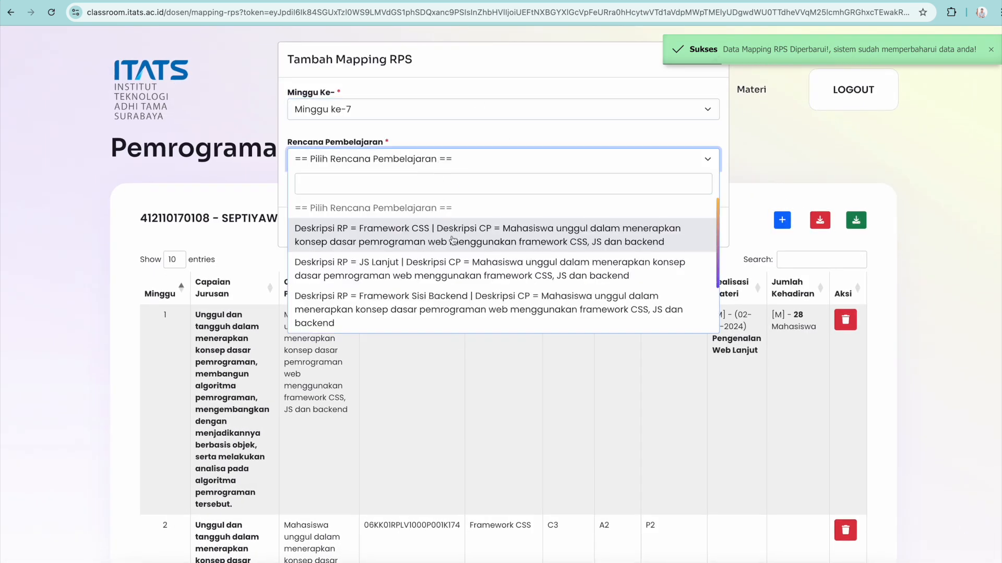
left_click(465, 320)
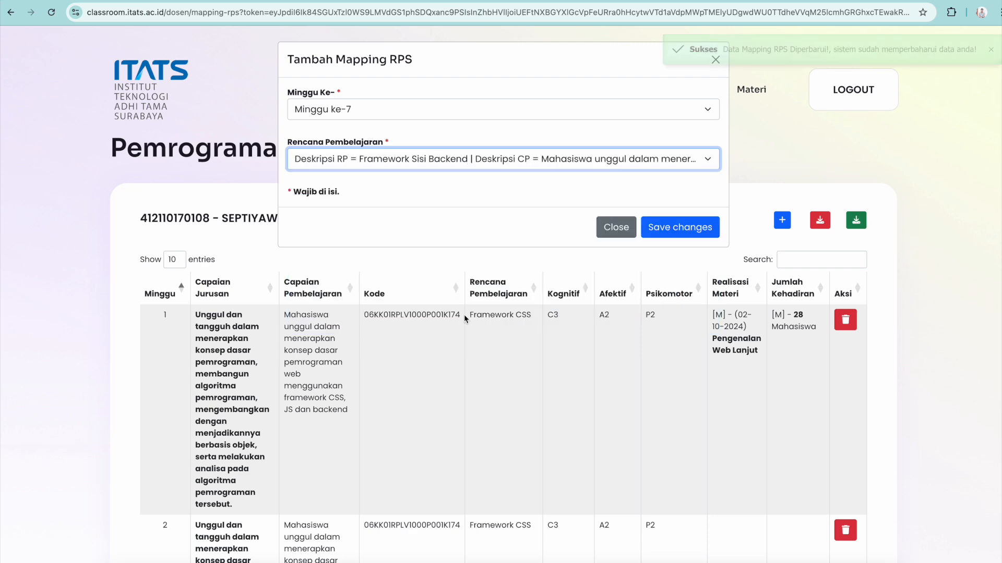
left_click(665, 235)
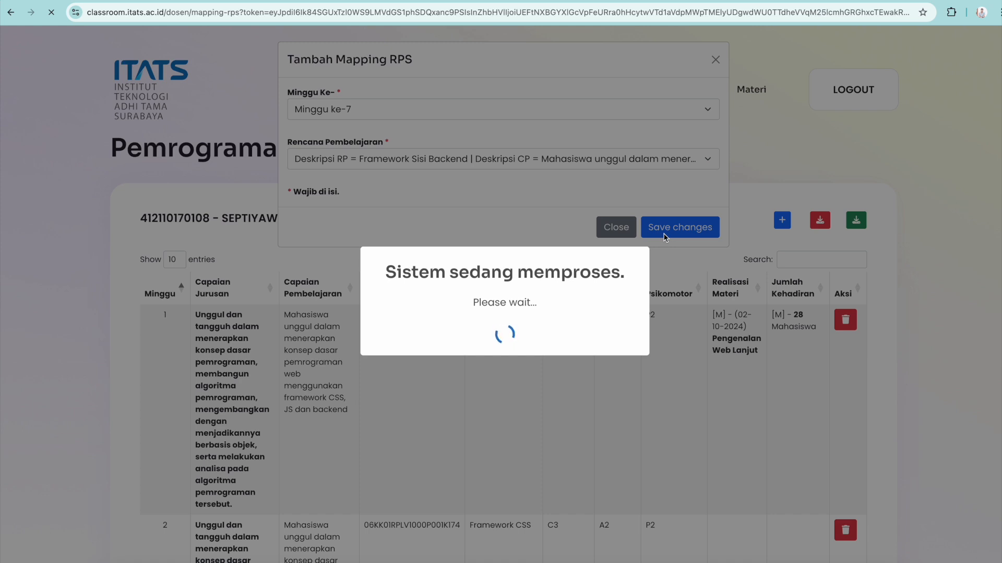
key("super+l")
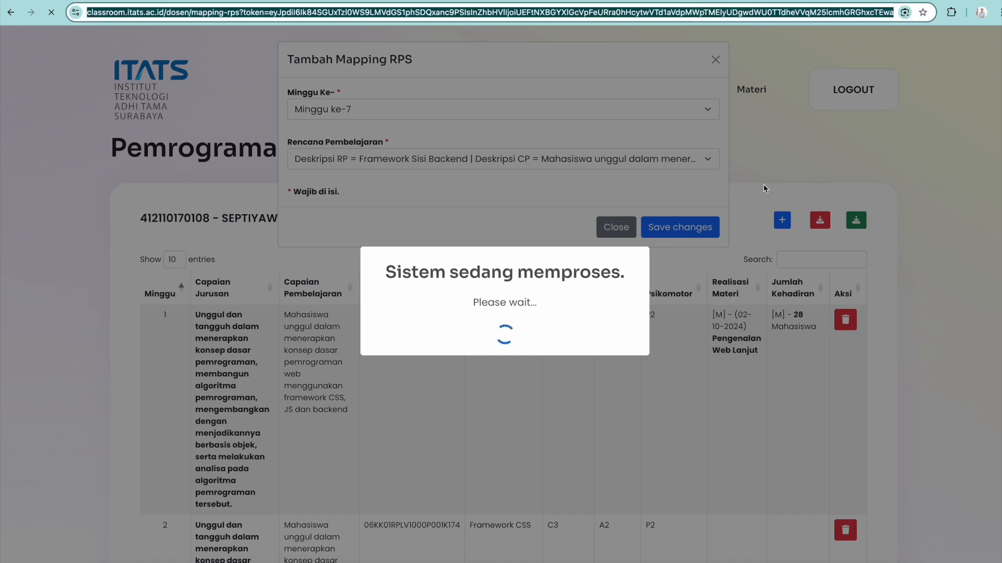
key("Return")
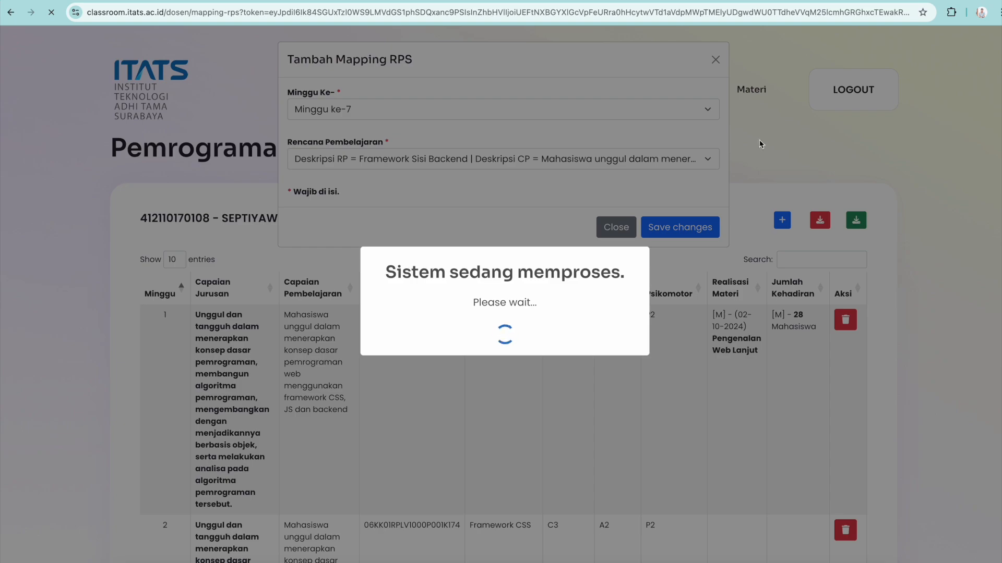
- Review the weekly RPS mapping table of class P across both result pages, including the new week 7 row
scroll(729, 264, "down", 20)
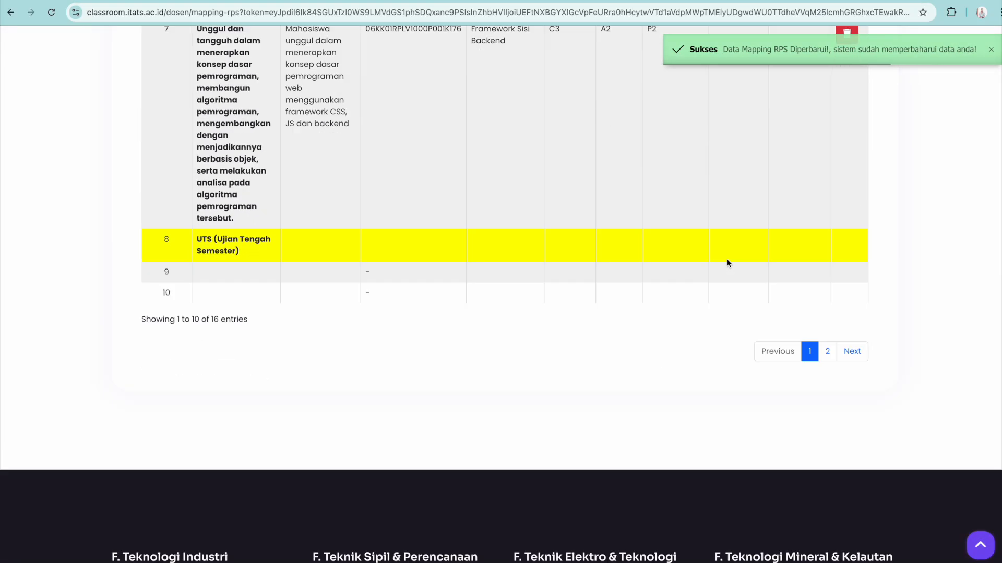
scroll(729, 264, "up", 3)
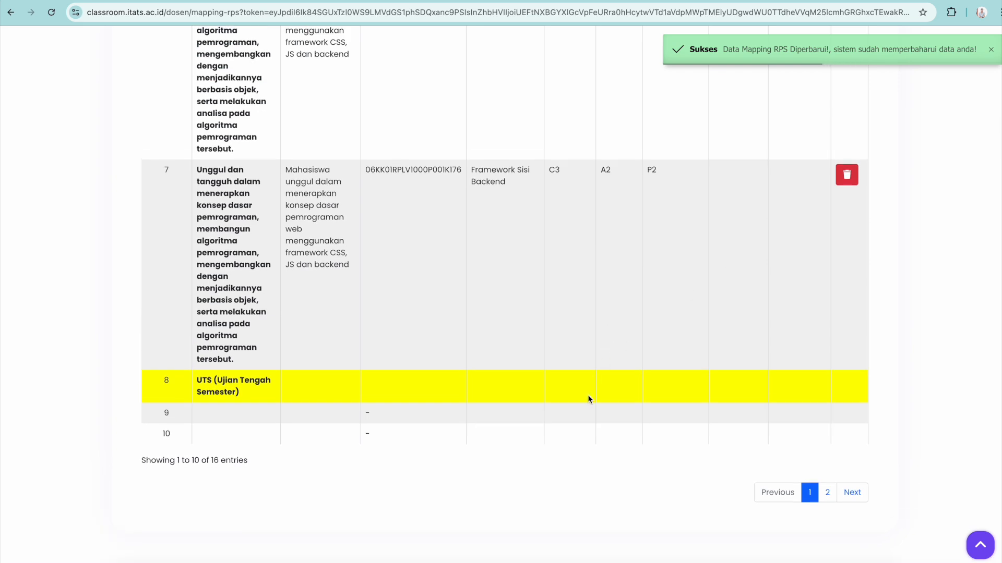
scroll(589, 399, "down", 1)
left_click(822, 484)
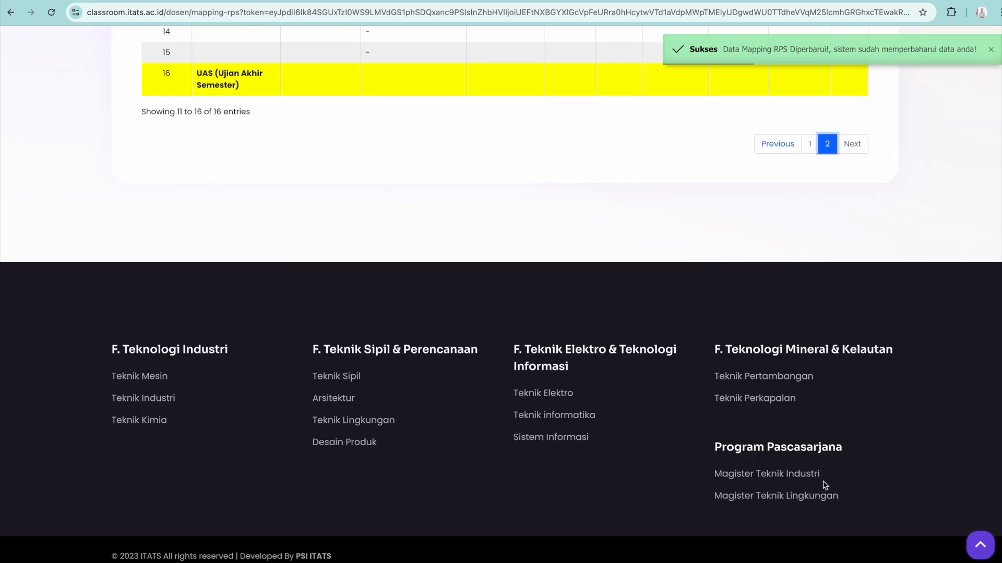
scroll(798, 305, "up", 2)
left_click(809, 257)
scroll(808, 258, "down", 20)
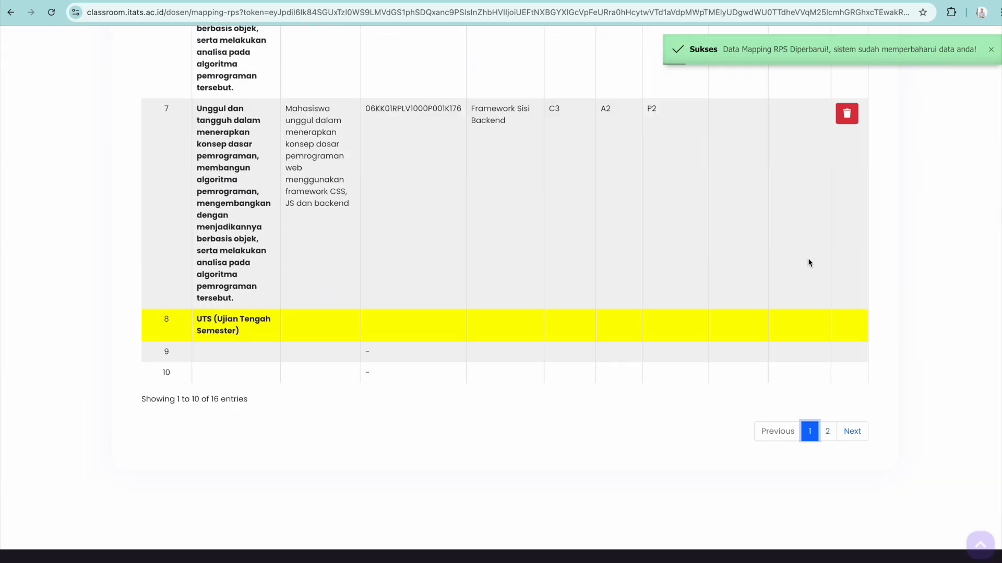
scroll(809, 259, "up", 15)
scroll(809, 263, "up", 10)
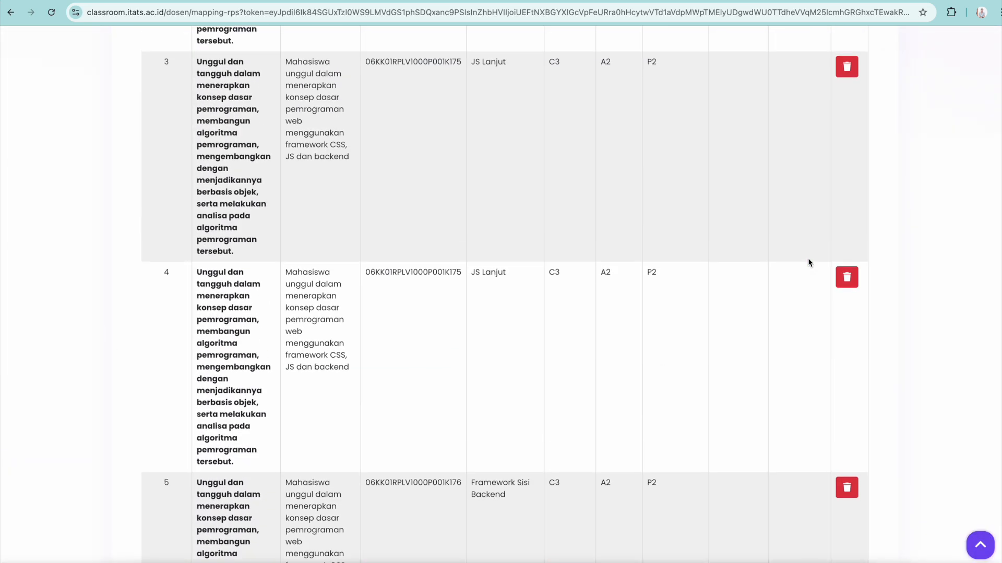
scroll(807, 262, "up", 10)
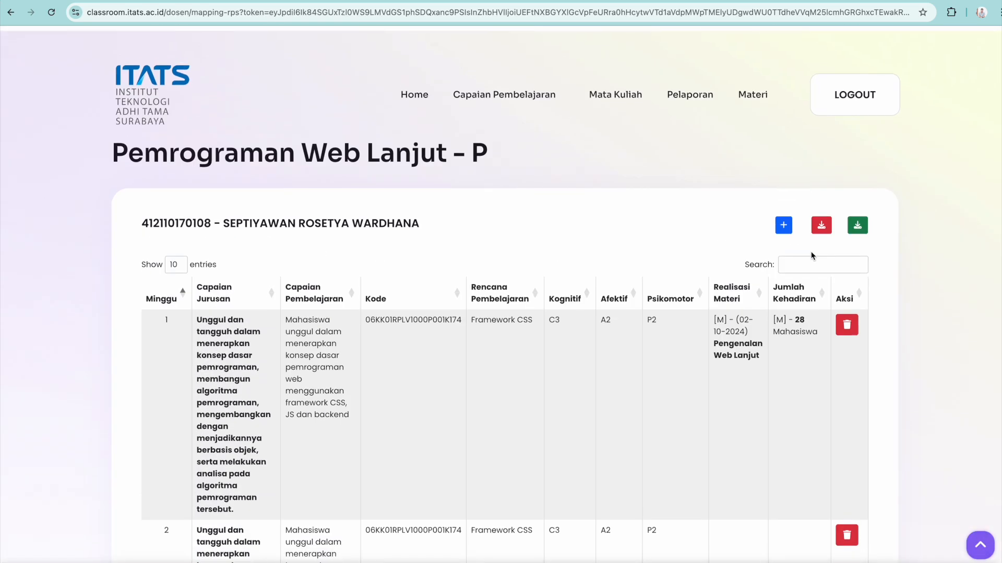
- Check which weeks can still be chosen in a new RPS mapping, and close the form without saving
left_click(781, 220)
left_click(461, 119)
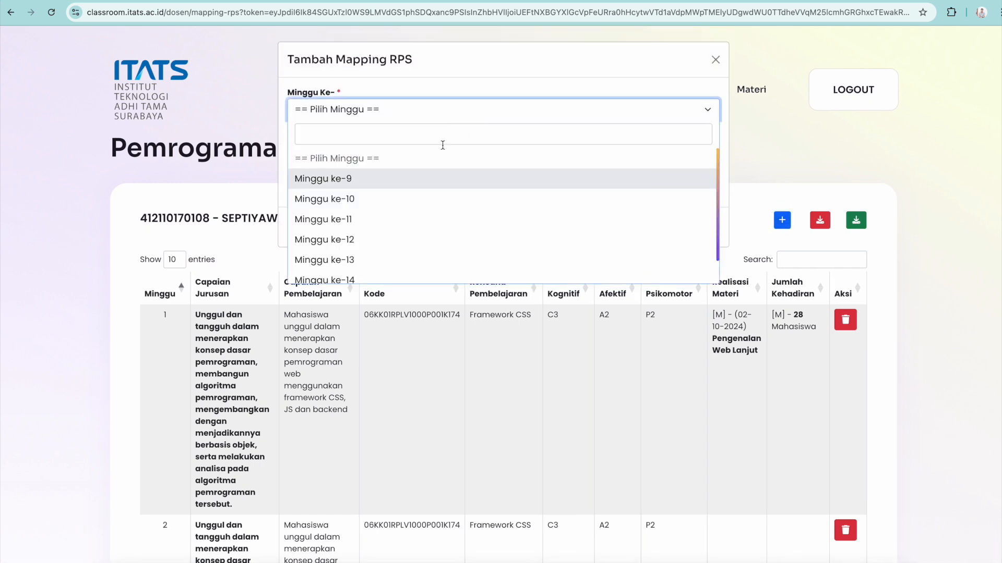
scroll(412, 271, "down", 3)
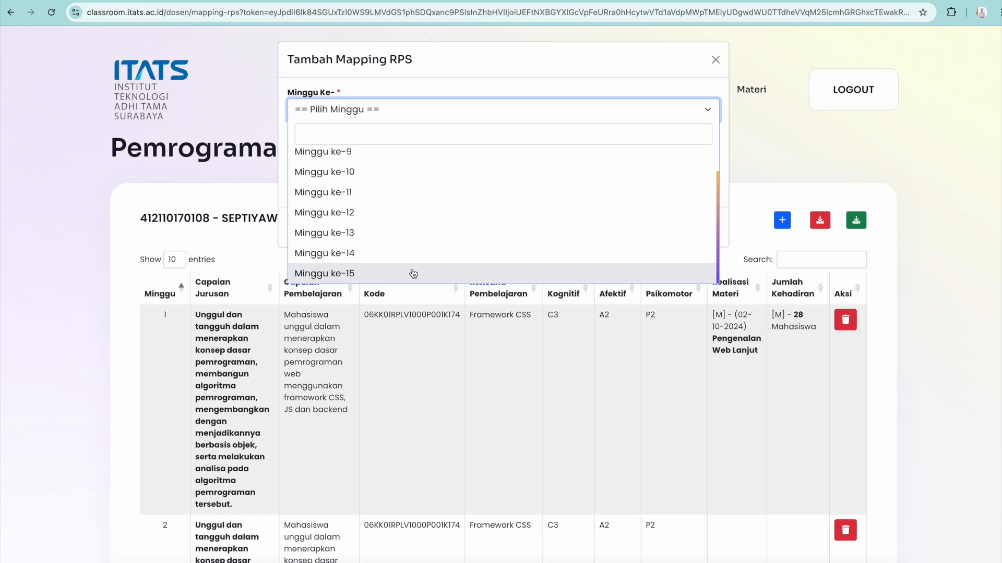
left_click(424, 339)
scroll(424, 339, "down", 8)
left_click(604, 229)
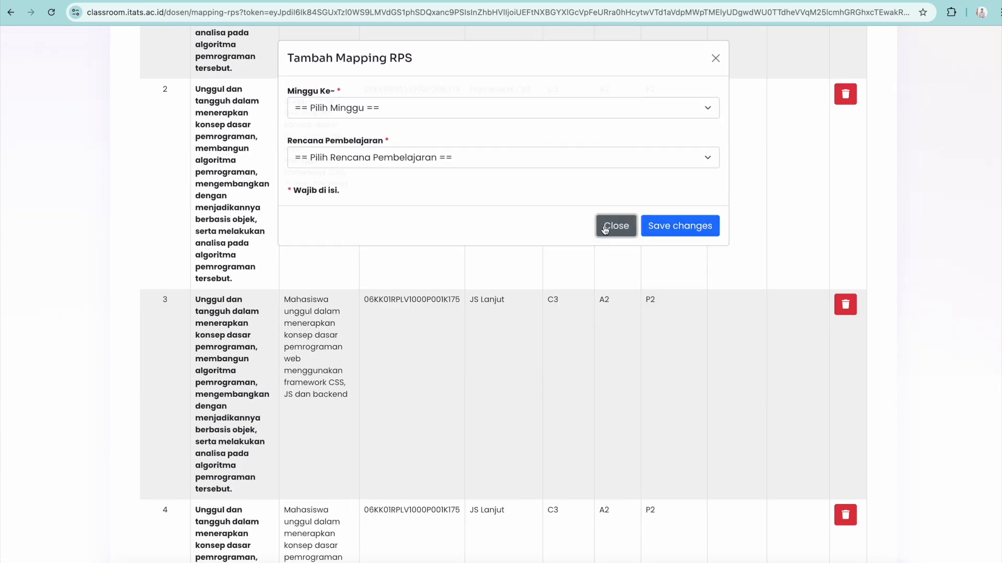
- Examine the weeks from 9 to 16 in class P's mapping table, including the UTS and UAS rows
scroll(533, 387, "down", 20)
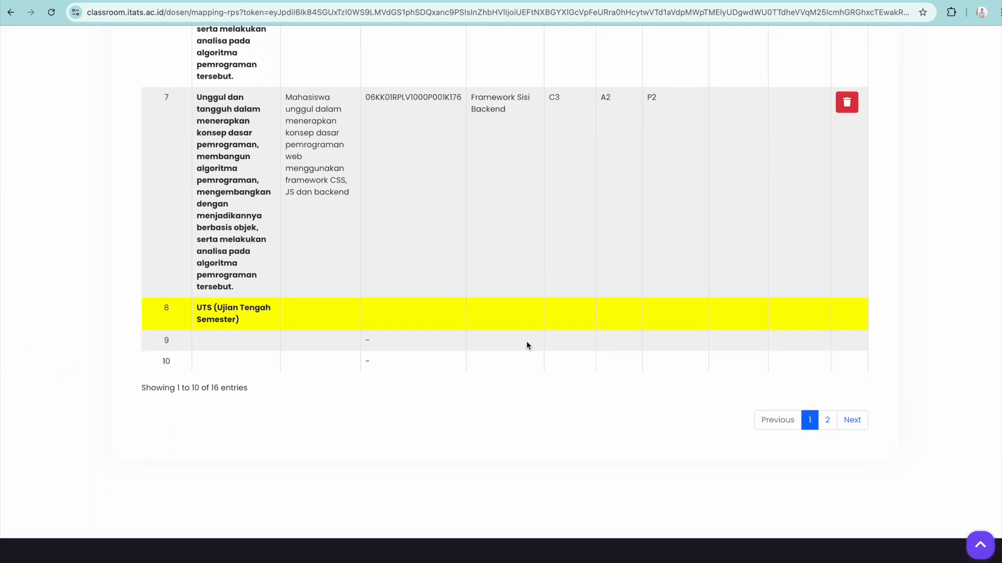
left_click(829, 421)
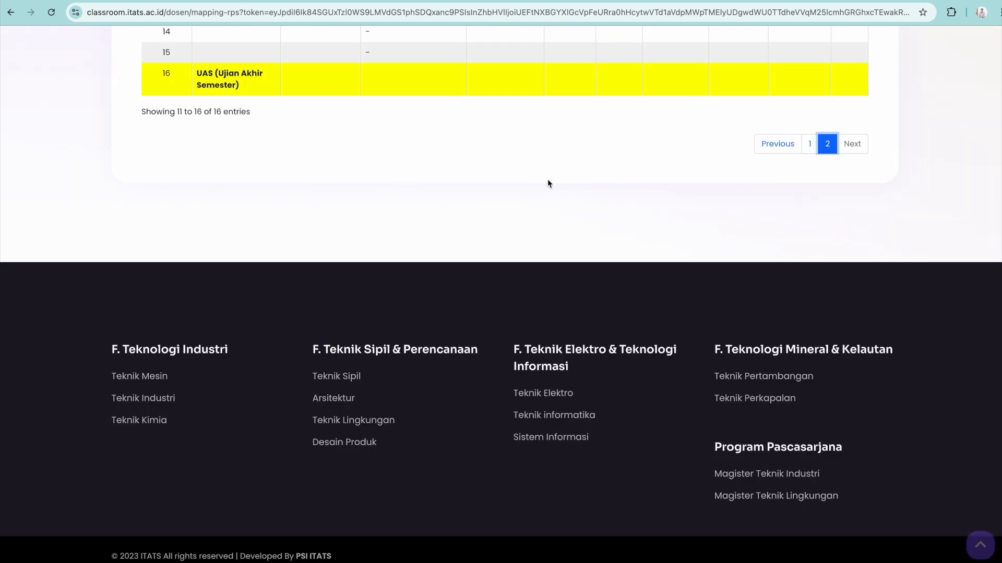
scroll(547, 180, "up", 4)
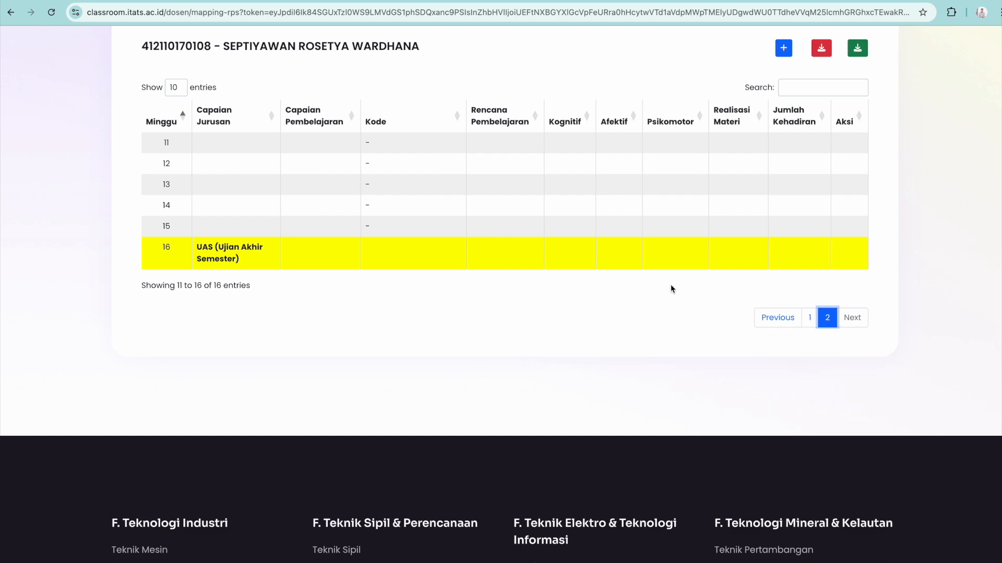
left_click(810, 317)
scroll(602, 271, "down", 7)
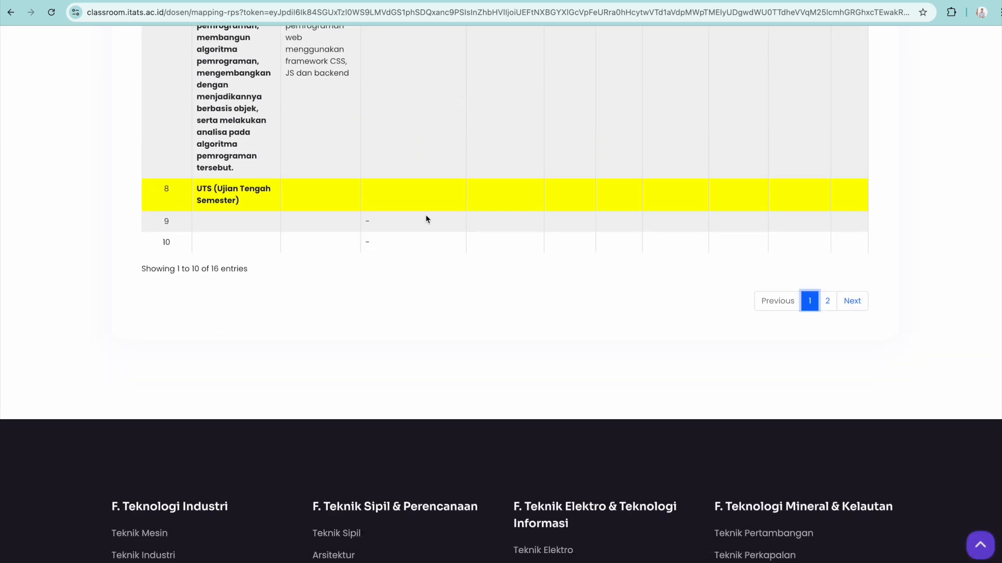
left_click(828, 303)
scroll(505, 139, "up", 1)
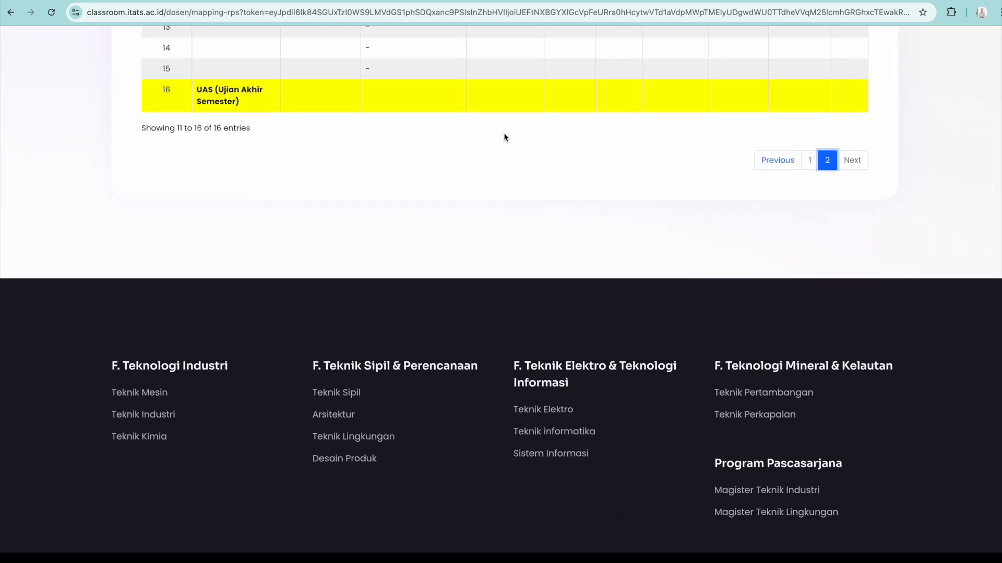
scroll(505, 138, "up", 3)
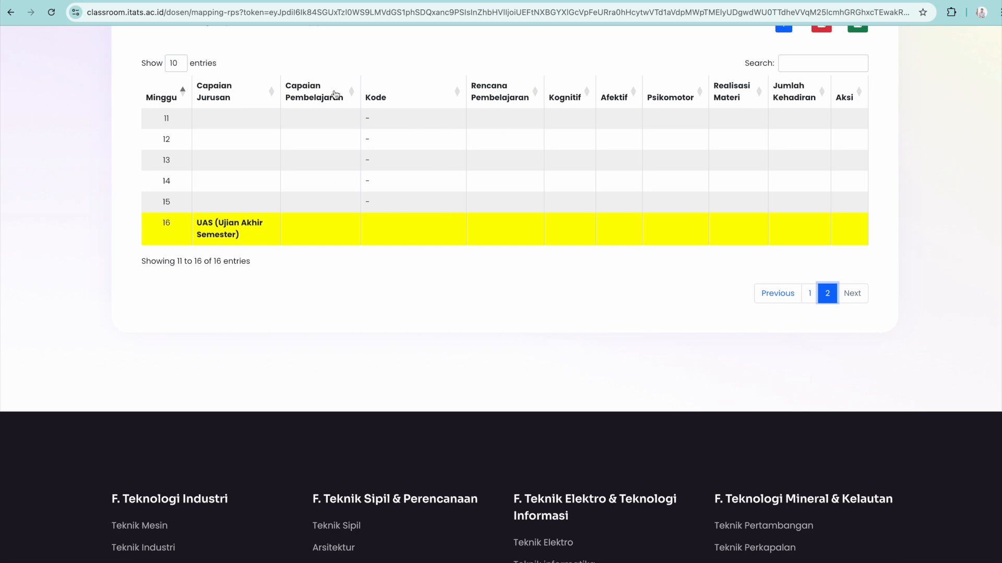
scroll(398, 166, "up", 4)
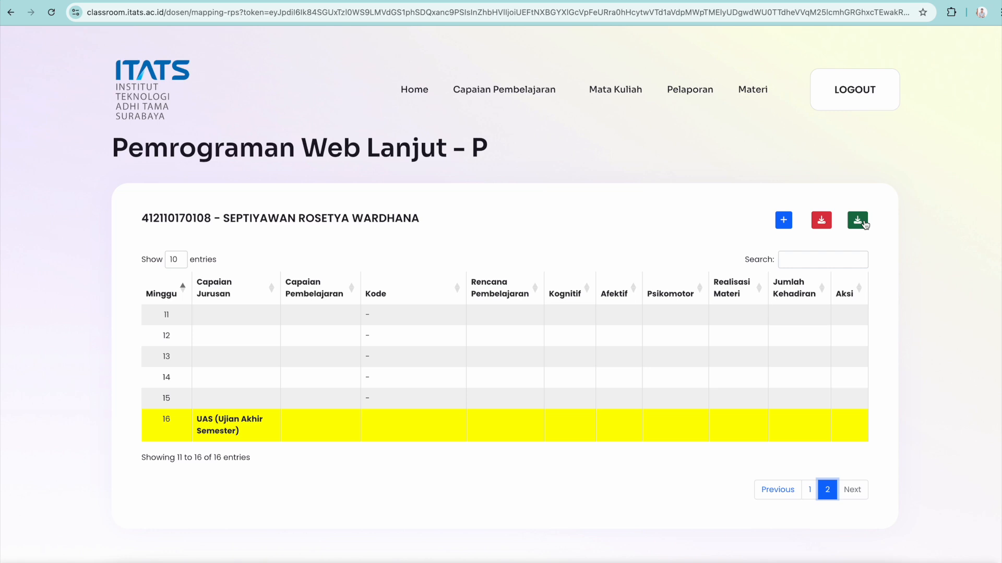
- Export class P's RPS mapping as an Excel file and open the download in Excel despite the format mismatch
left_click(864, 223)
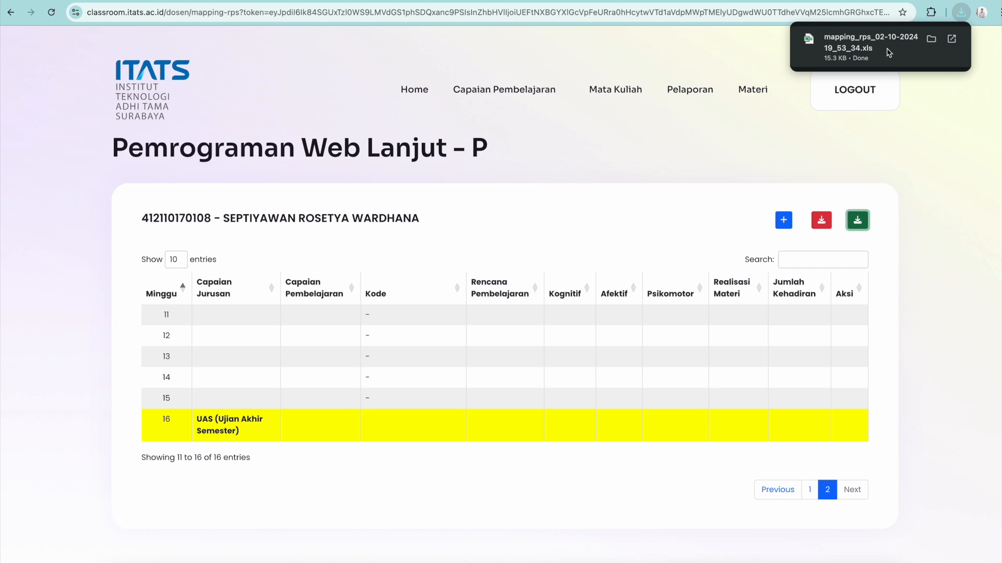
left_click(871, 44)
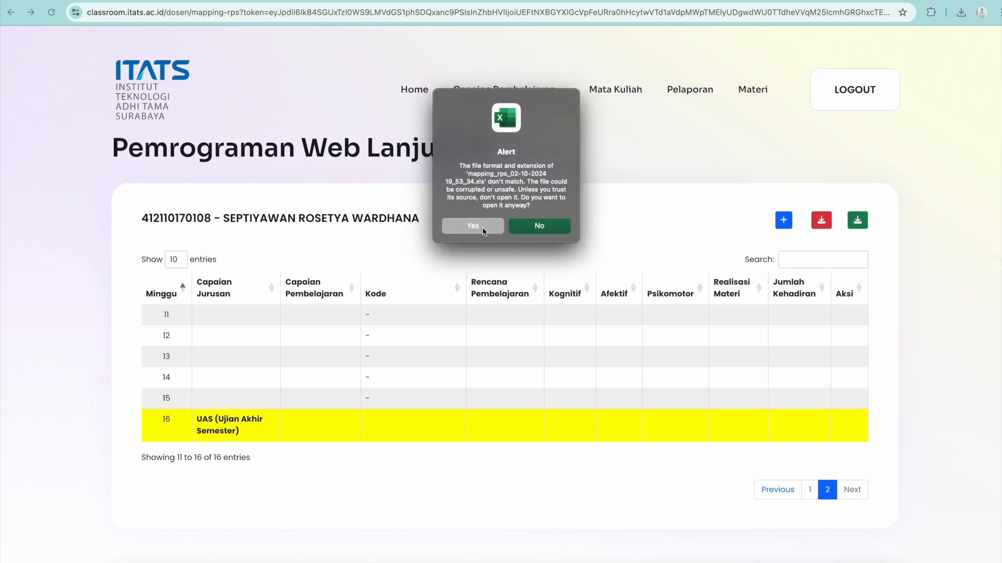
left_click(483, 231)
- Examine the exported mapping report's outcomes, learning plans, execution date, realised material, time and attendance columns
scroll(472, 285, "up", 5)
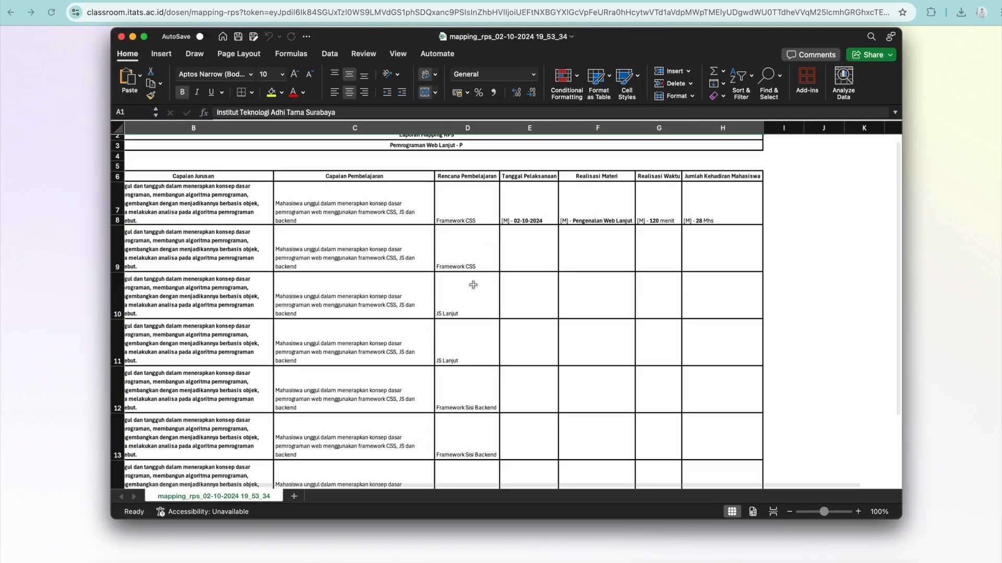
scroll(473, 285, "left", 1)
scroll(472, 285, "down", 5)
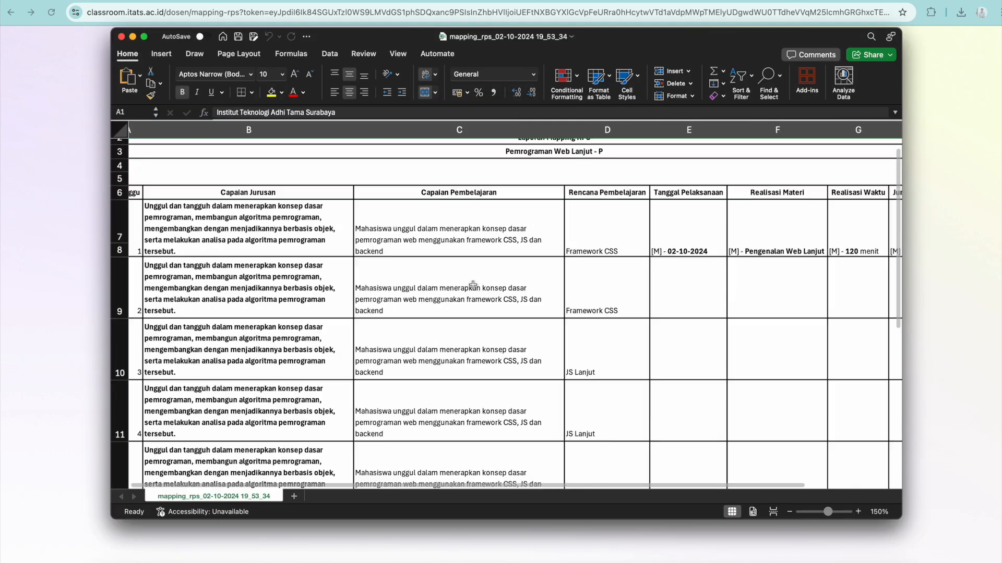
scroll(436, 297, "down", 5)
scroll(435, 297, "up", 4)
scroll(436, 298, "up", 2)
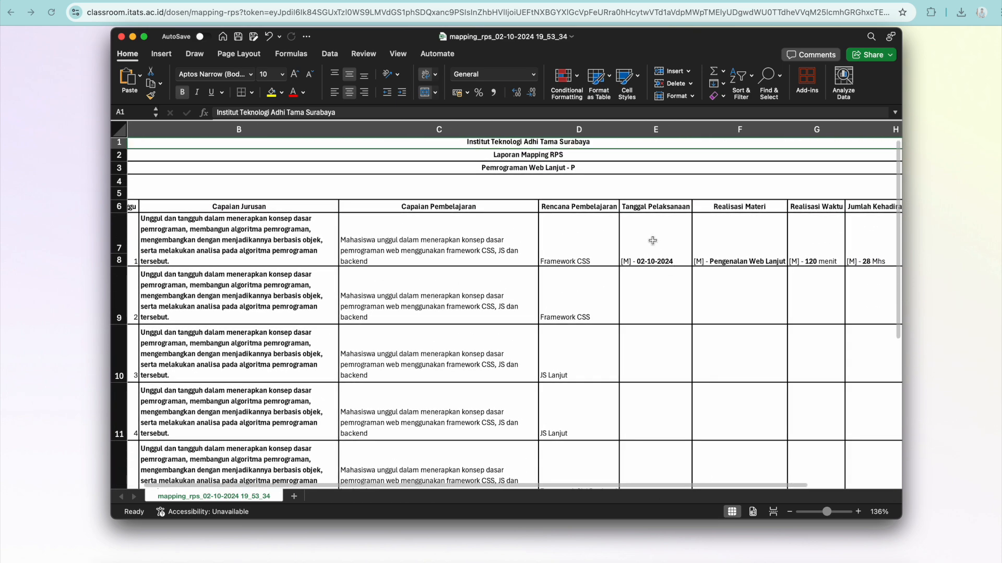
scroll(651, 240, "right", 6)
scroll(651, 240, "down", 1)
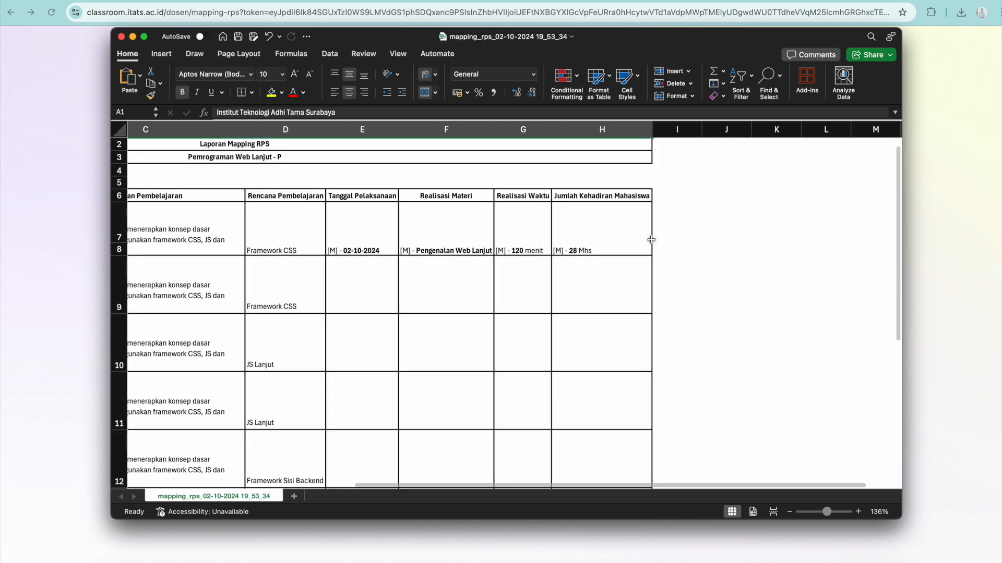
scroll(563, 223, "left", 5)
scroll(563, 222, "left", 2)
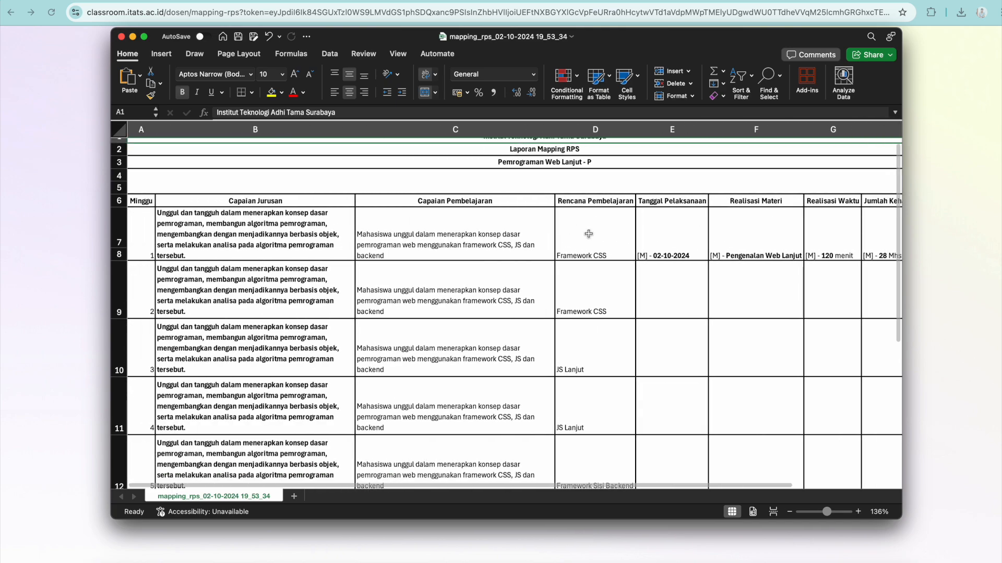
scroll(704, 243, "right", 2)
scroll(730, 244, "up", 1)
scroll(729, 244, "down", 2)
scroll(730, 244, "down", 2)
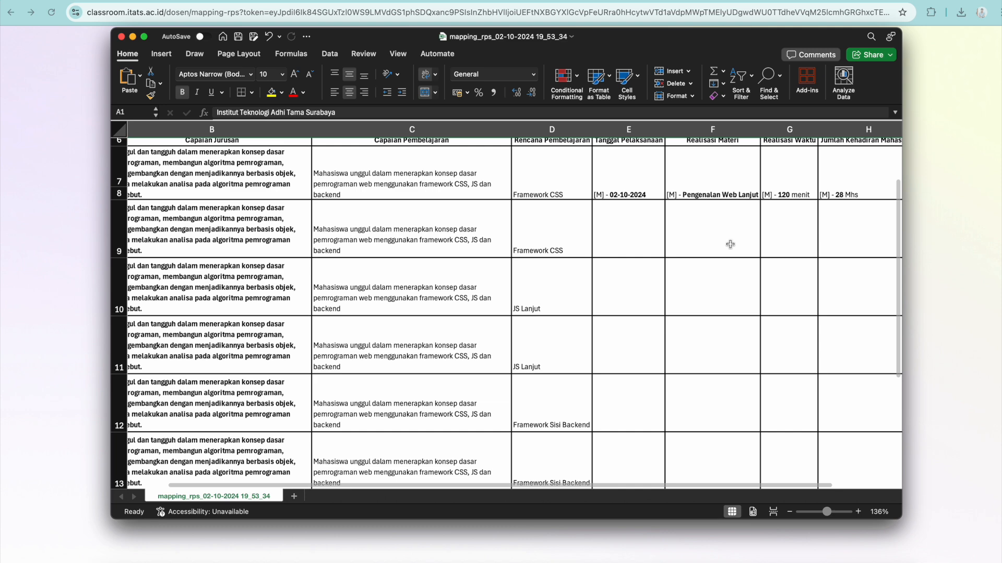
scroll(730, 244, "down", 5)
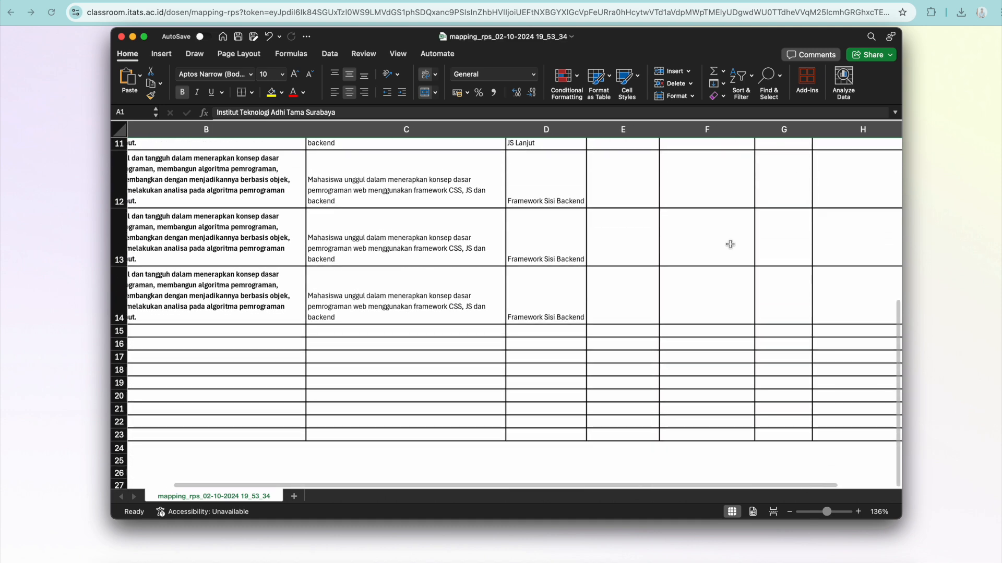
scroll(730, 244, "up", 5)
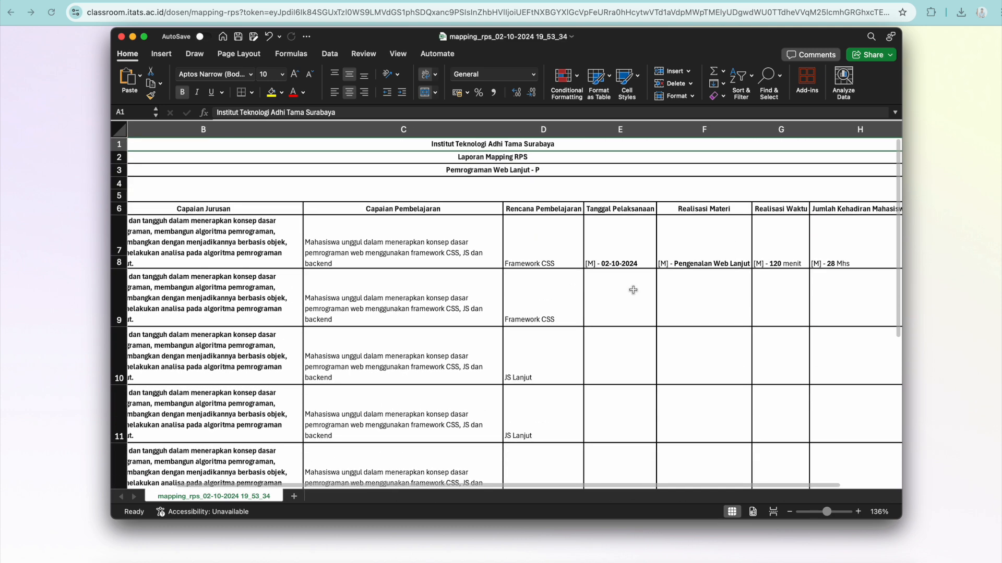
scroll(719, 219, "right", 5)
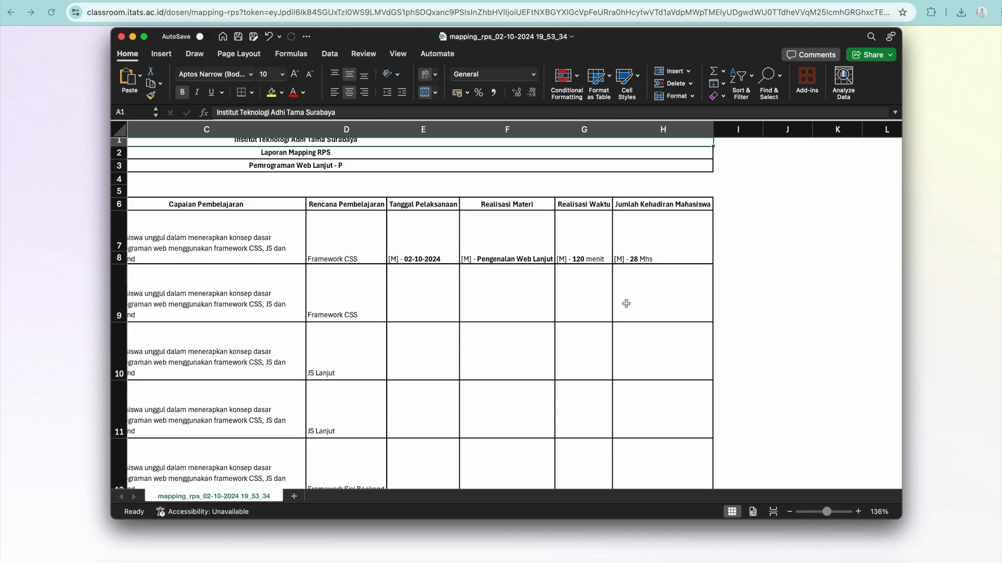
- Read through the exported report's weekly rows down to week 16, comparing the learning plans assigned to each week
scroll(626, 304, "down", 5)
scroll(626, 304, "left", 2)
scroll(626, 303, "down", 2)
scroll(626, 303, "left", 4)
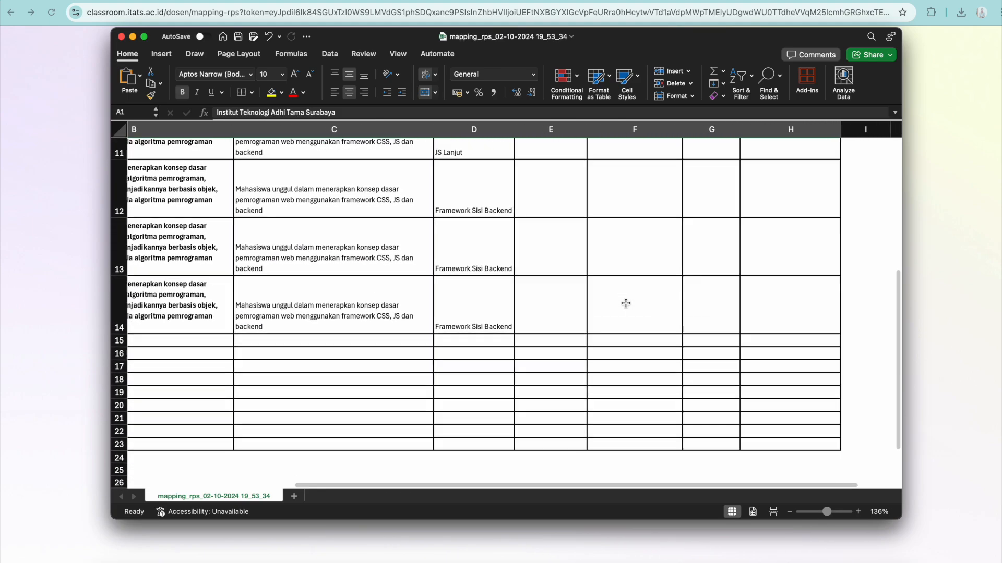
scroll(626, 304, "up", 2)
scroll(626, 304, "left", 3)
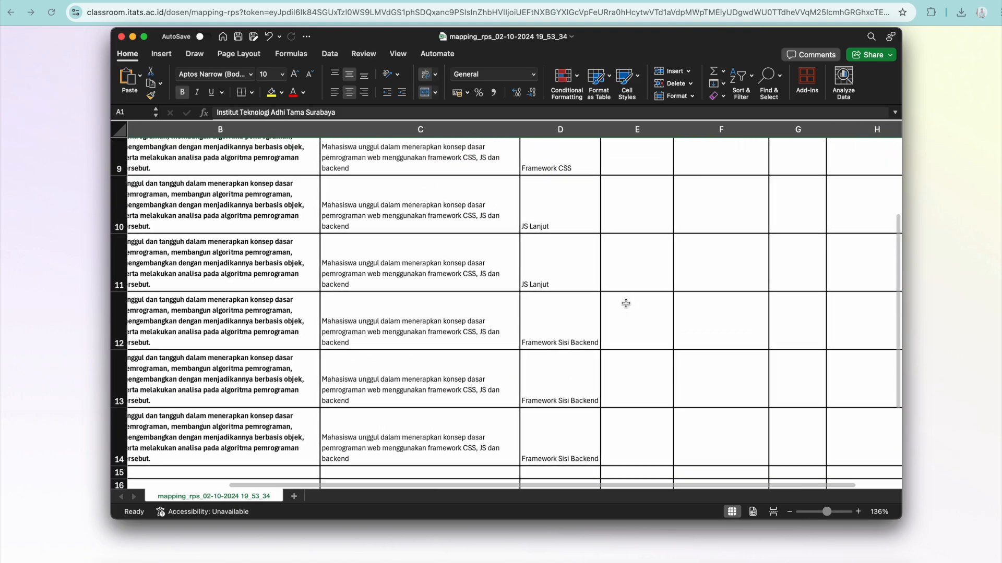
scroll(626, 303, "up", 3)
scroll(626, 303, "down", 6)
scroll(626, 304, "up", 4)
scroll(626, 303, "up", 3)
scroll(626, 304, "down", 8)
scroll(626, 304, "up", 5)
scroll(626, 303, "down", 1)
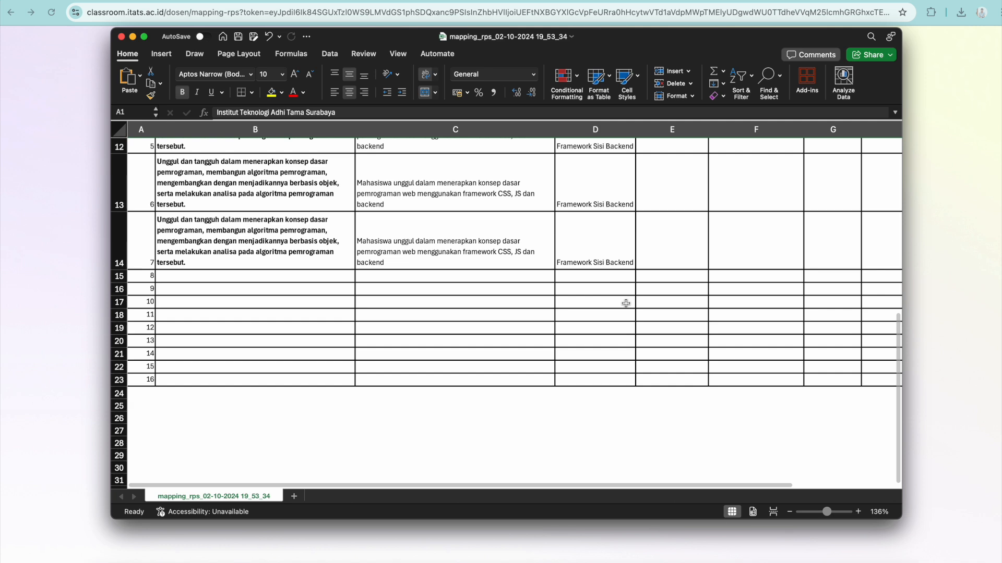